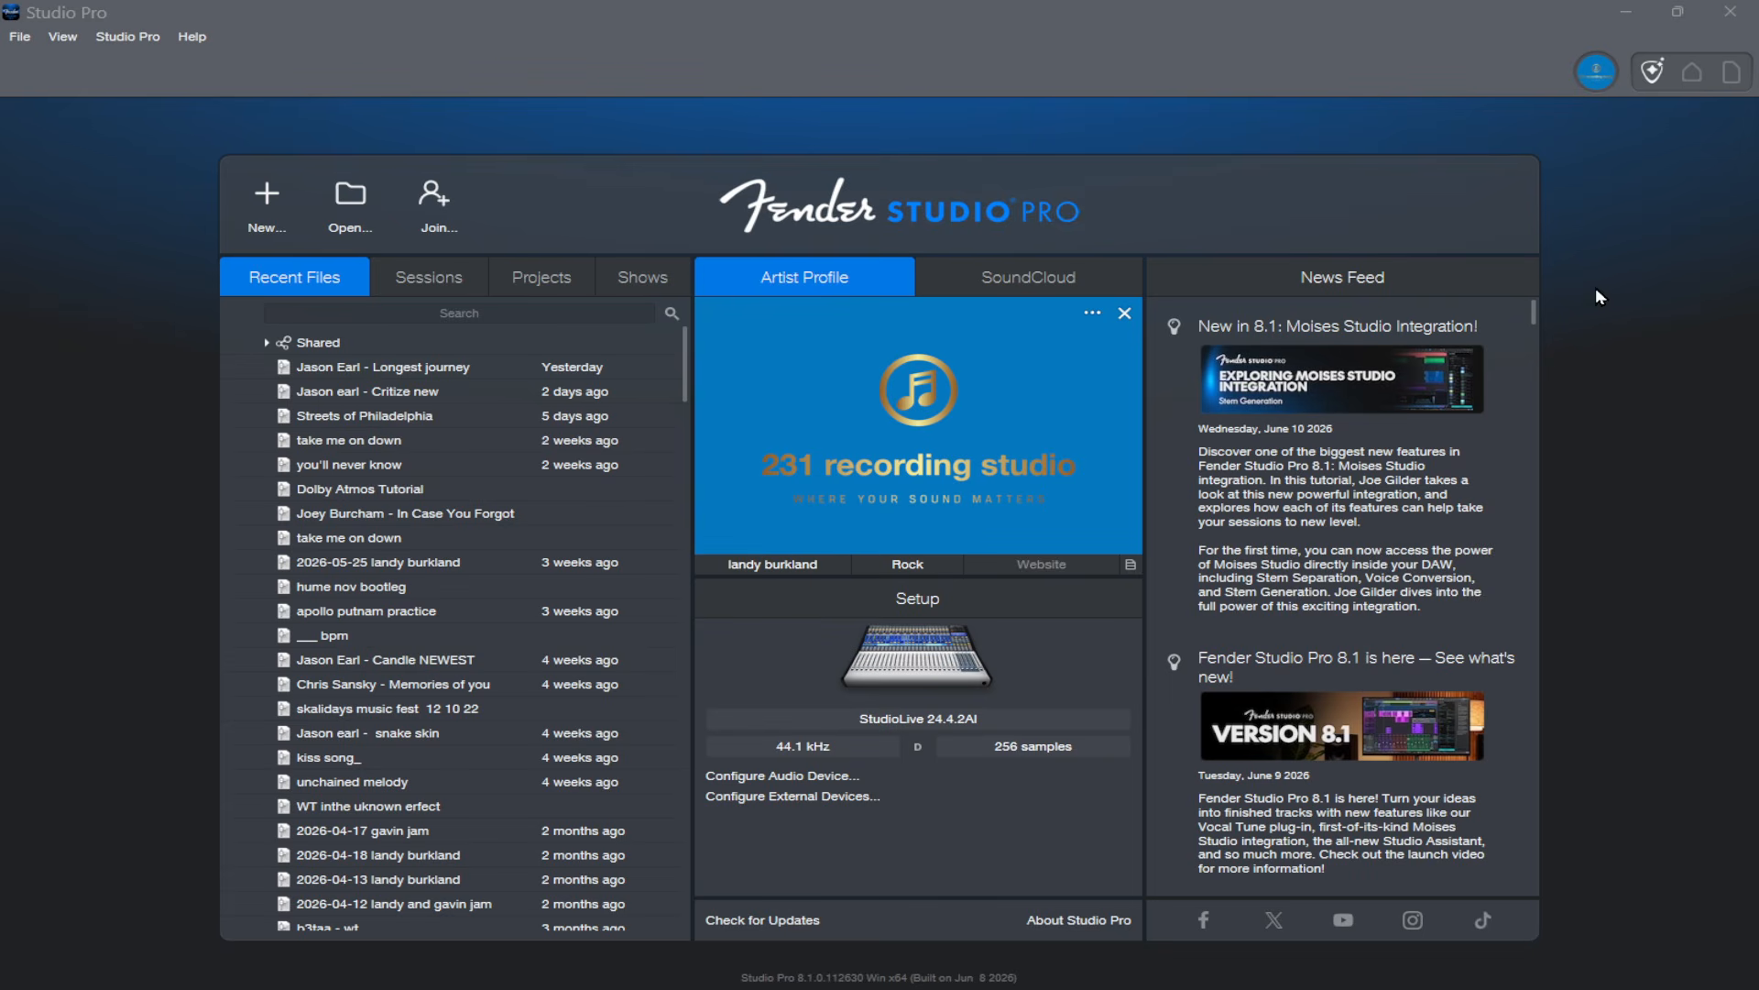
# Step: Open the Studio Assistant and ask it "how do i setup to record an audio track"
pyautogui.click(1653, 73)
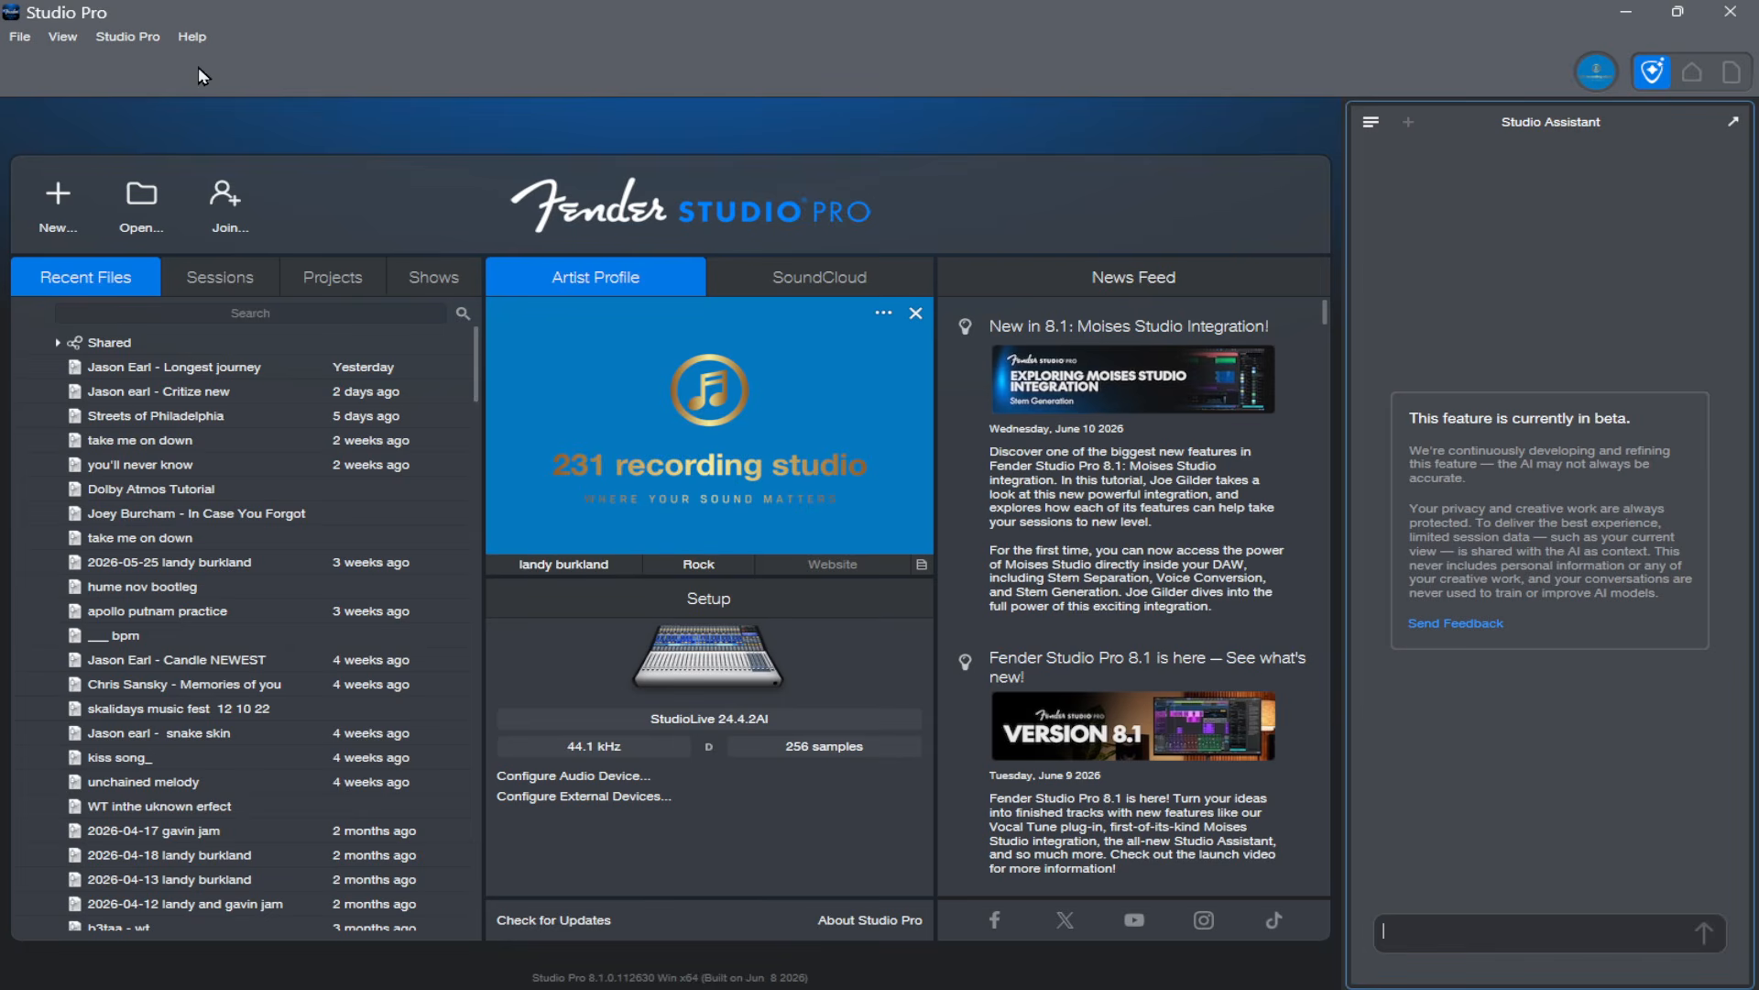
pyautogui.click(197, 38)
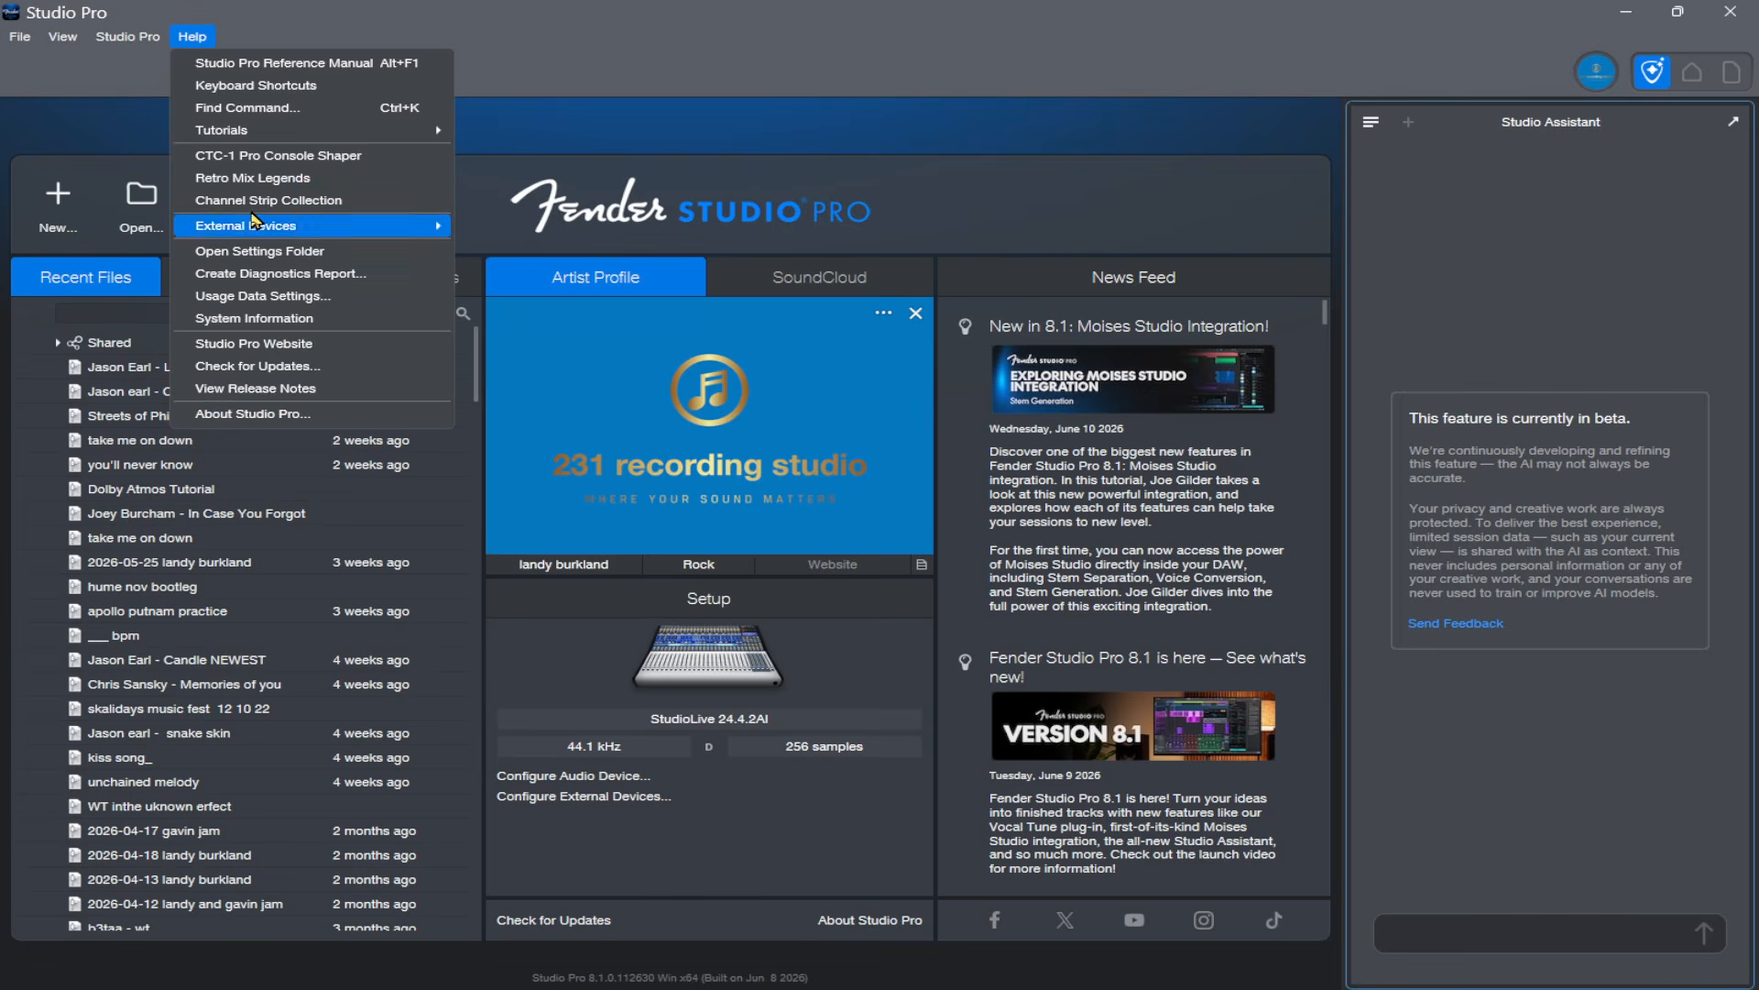
pyautogui.click(39, 114)
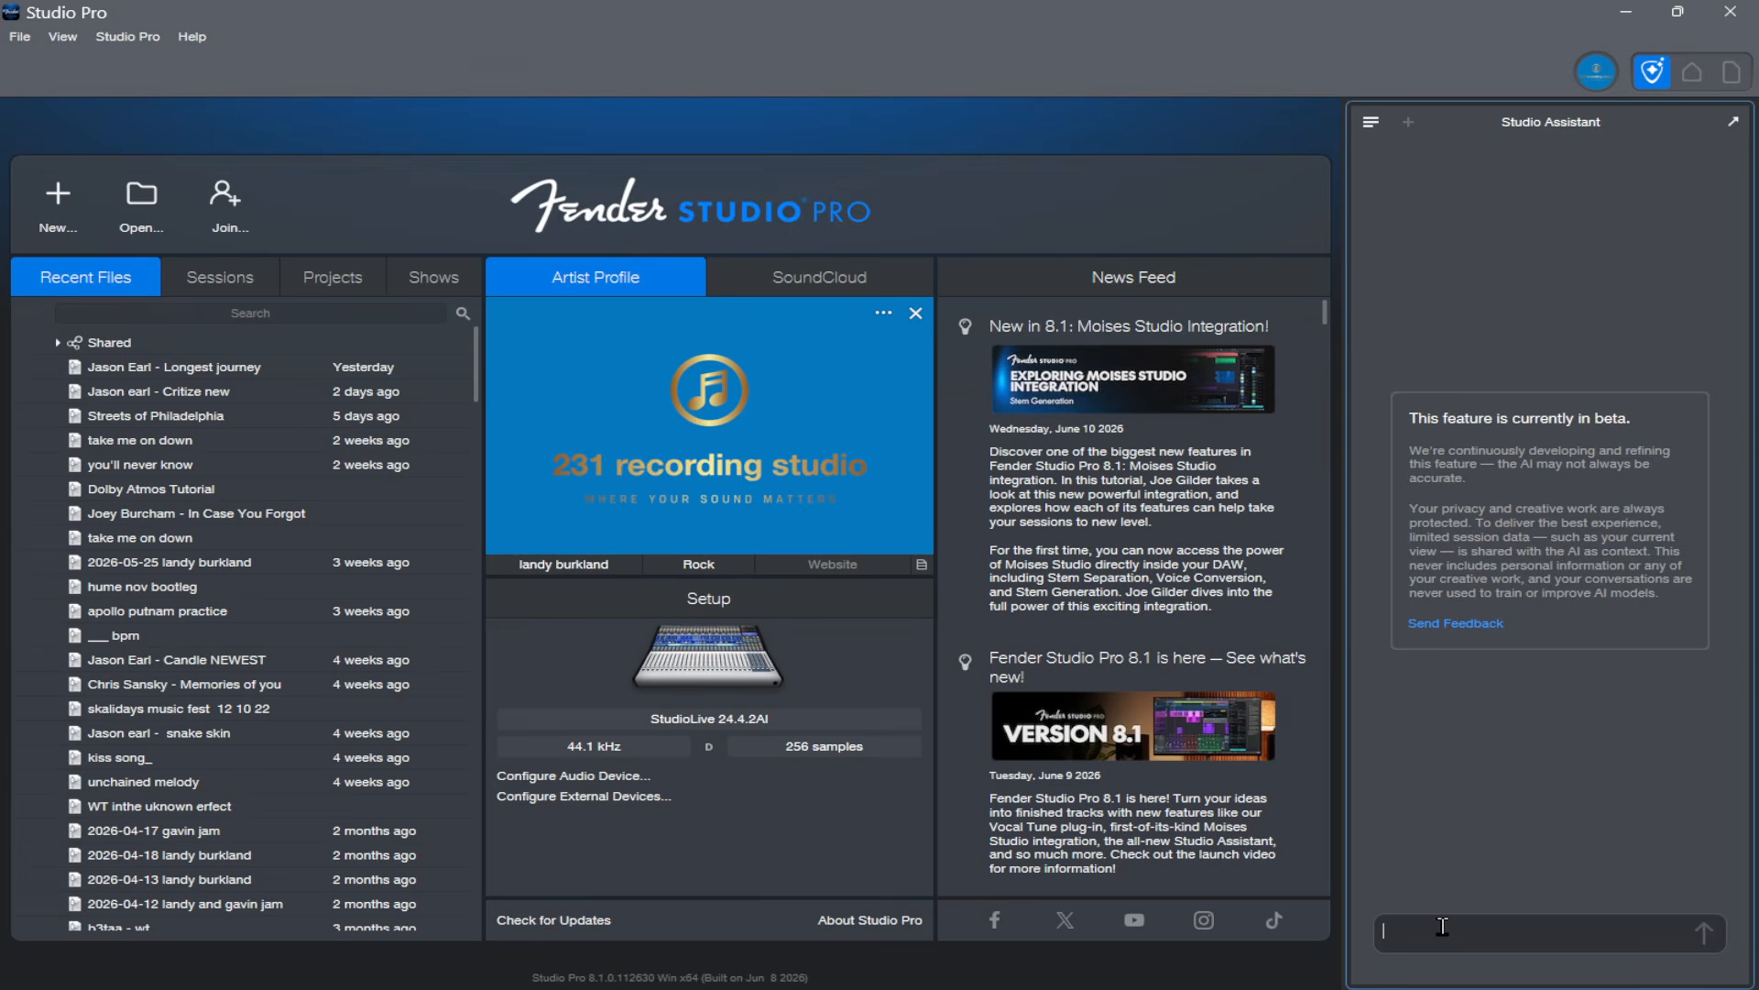
pyautogui.write('how do i setup to record an a')
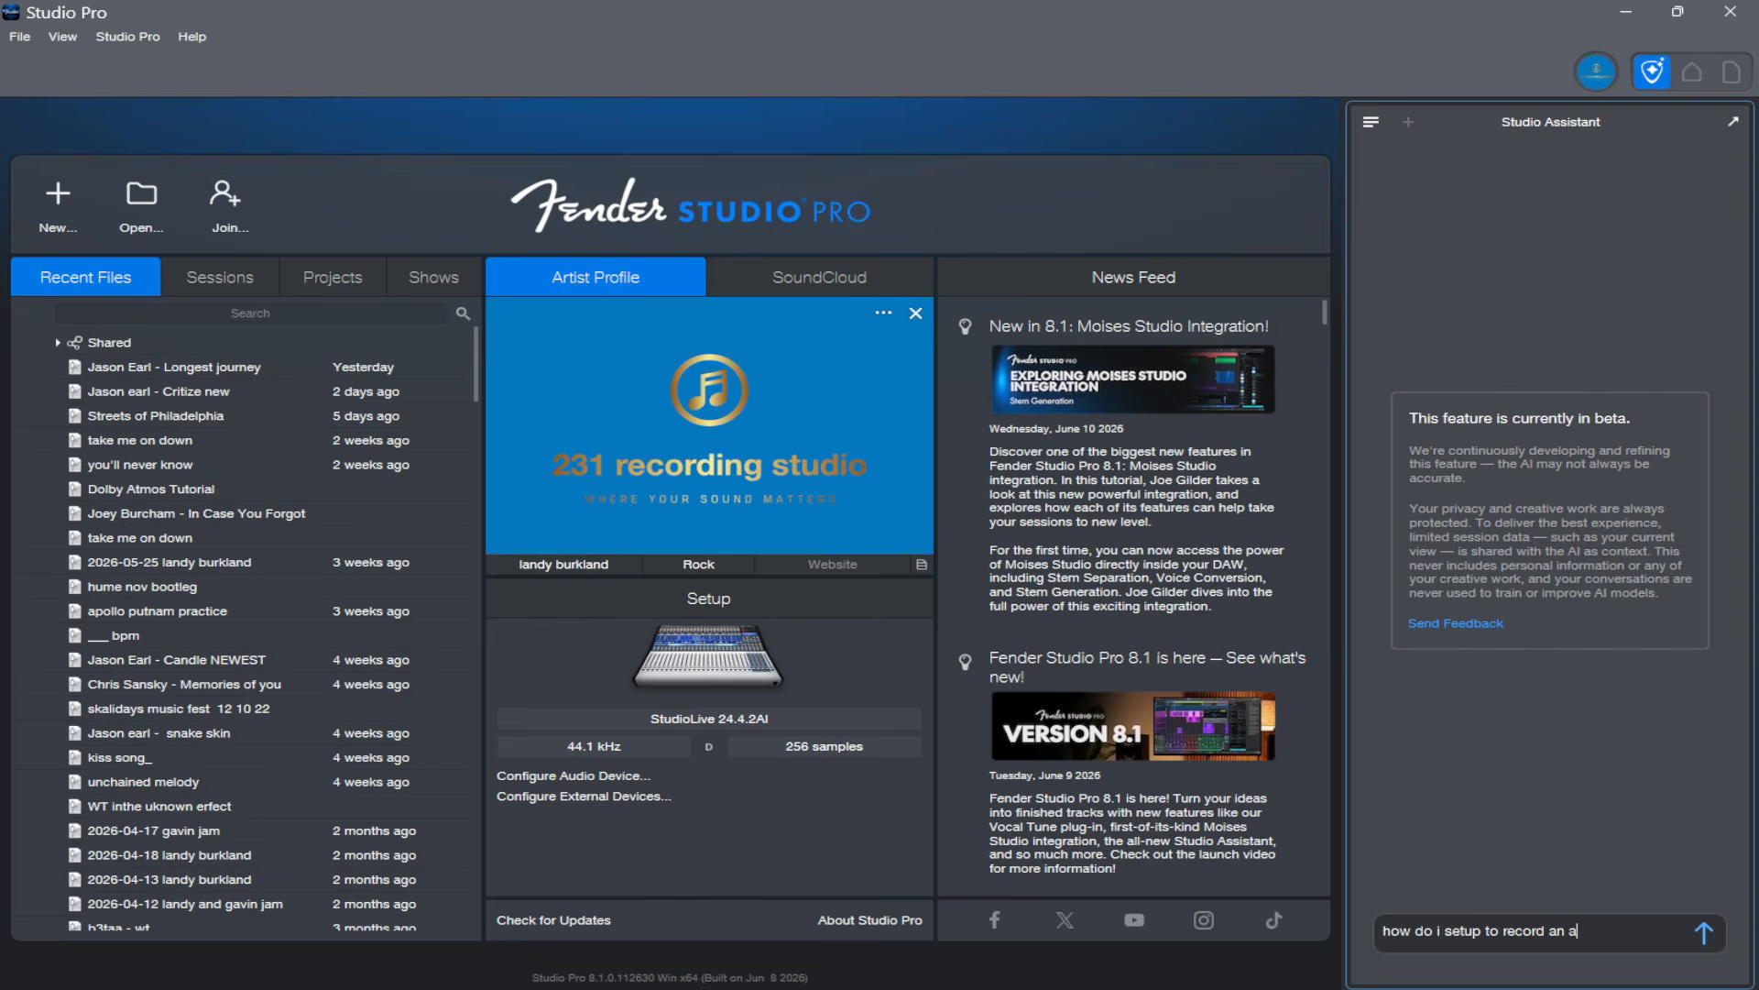
pyautogui.write('udio track')
pyautogui.click(1705, 933)
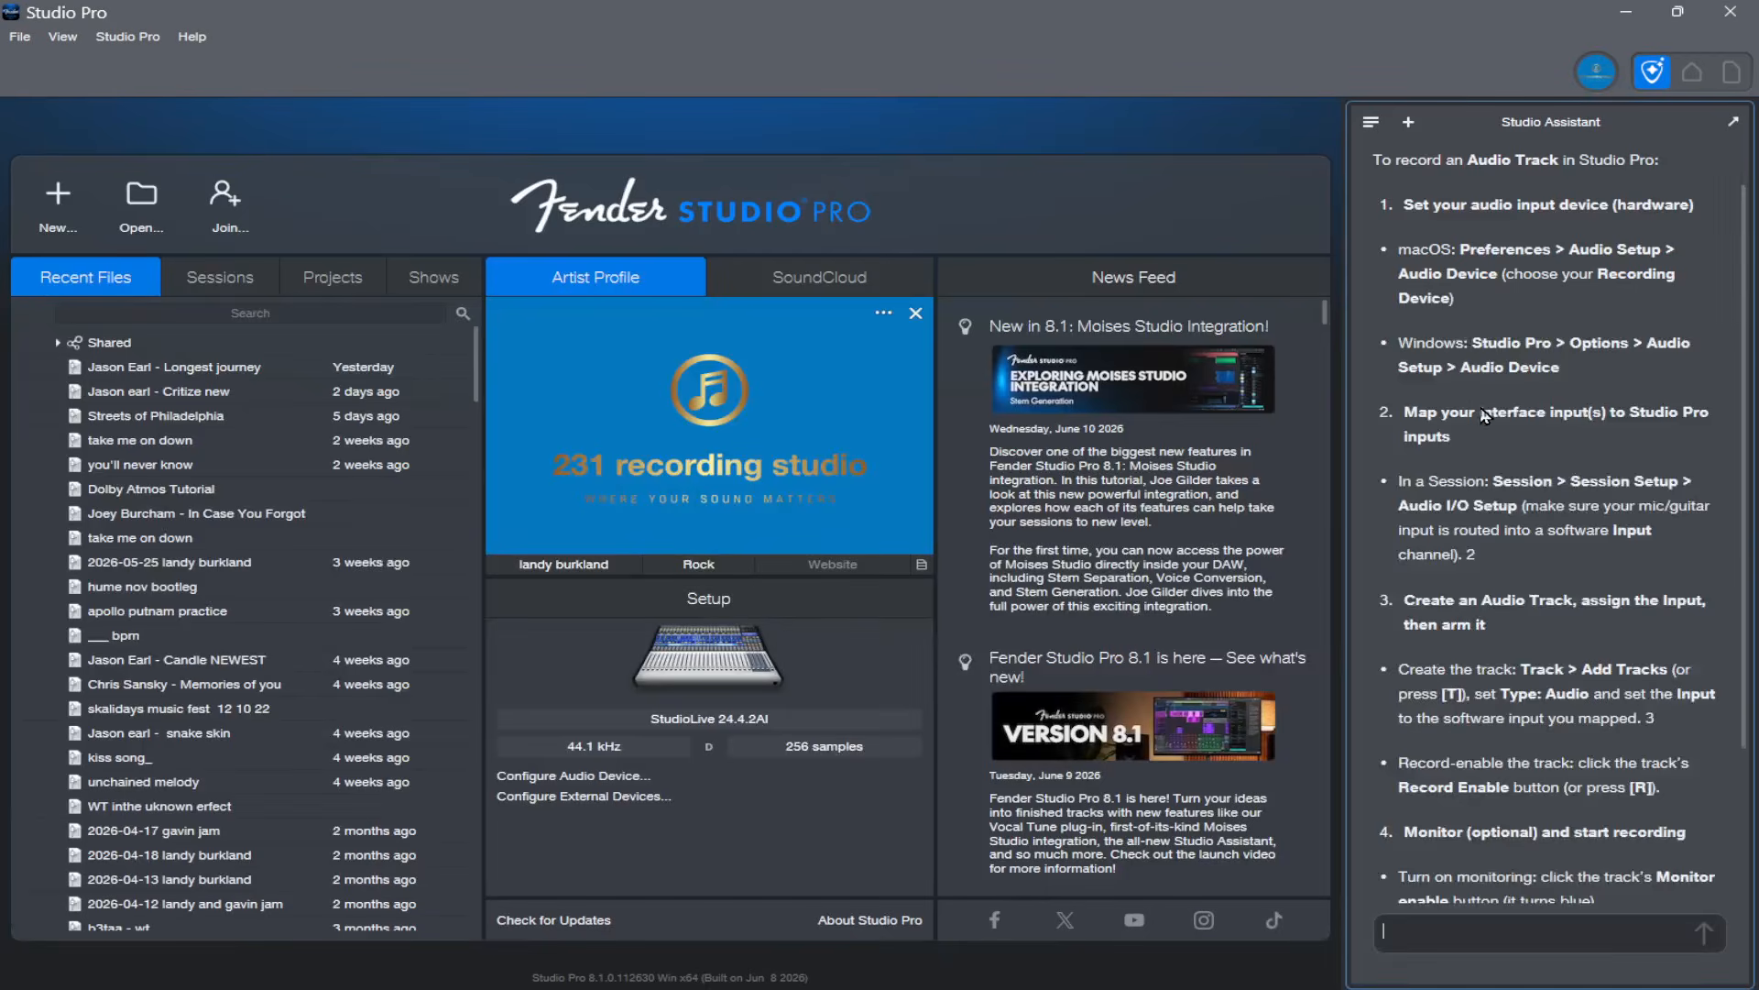
# Step: Following the assistant's first instruction, open the audio device options and select PreSonus FireStudio as the audio device
pyautogui.scroll(3, 1481, 414)
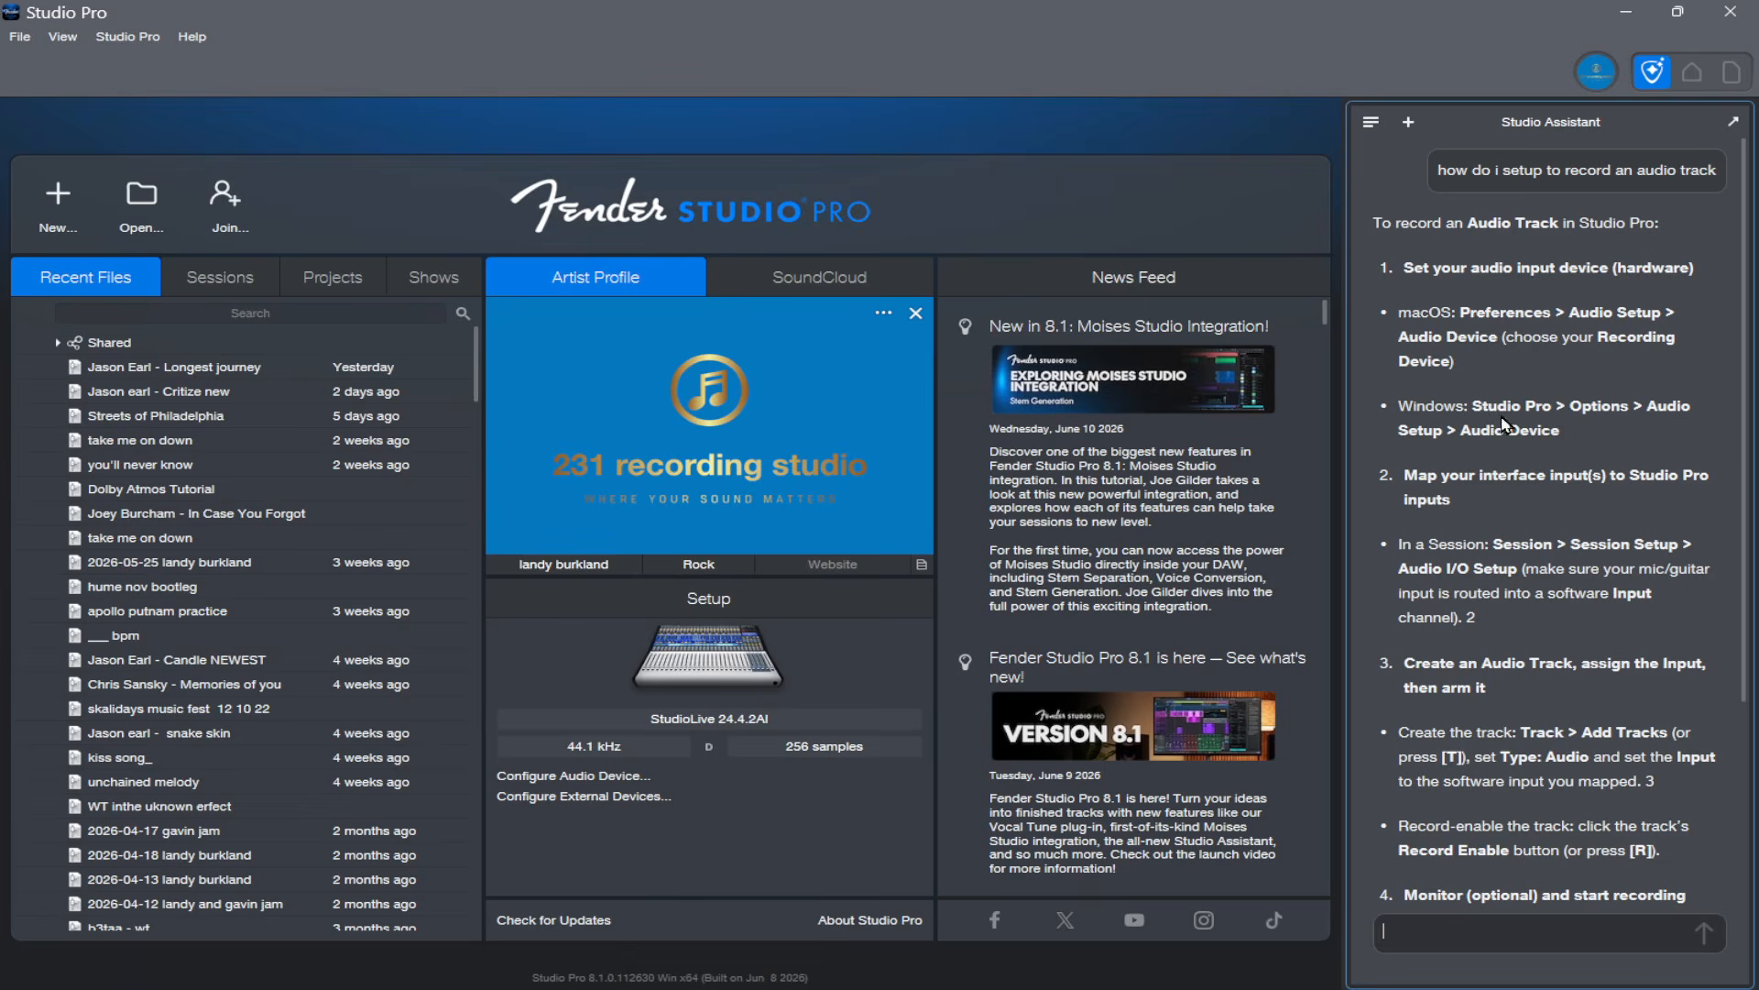
pyautogui.click(131, 40)
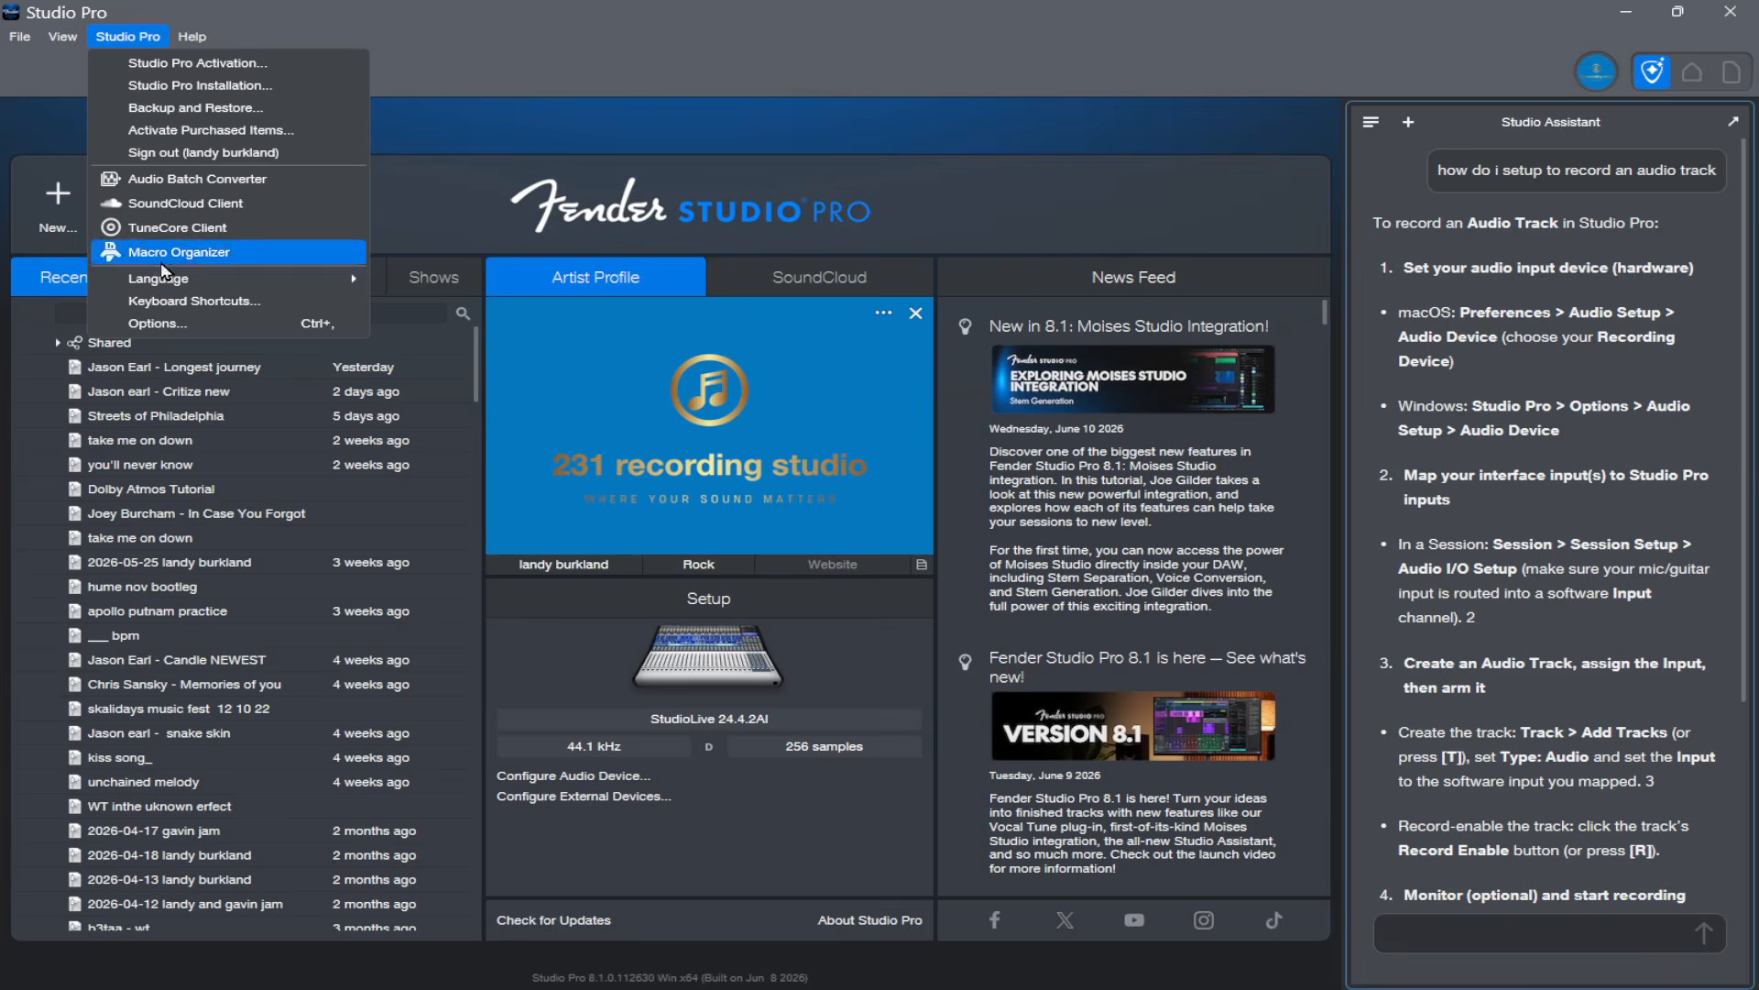
pyautogui.click(170, 323)
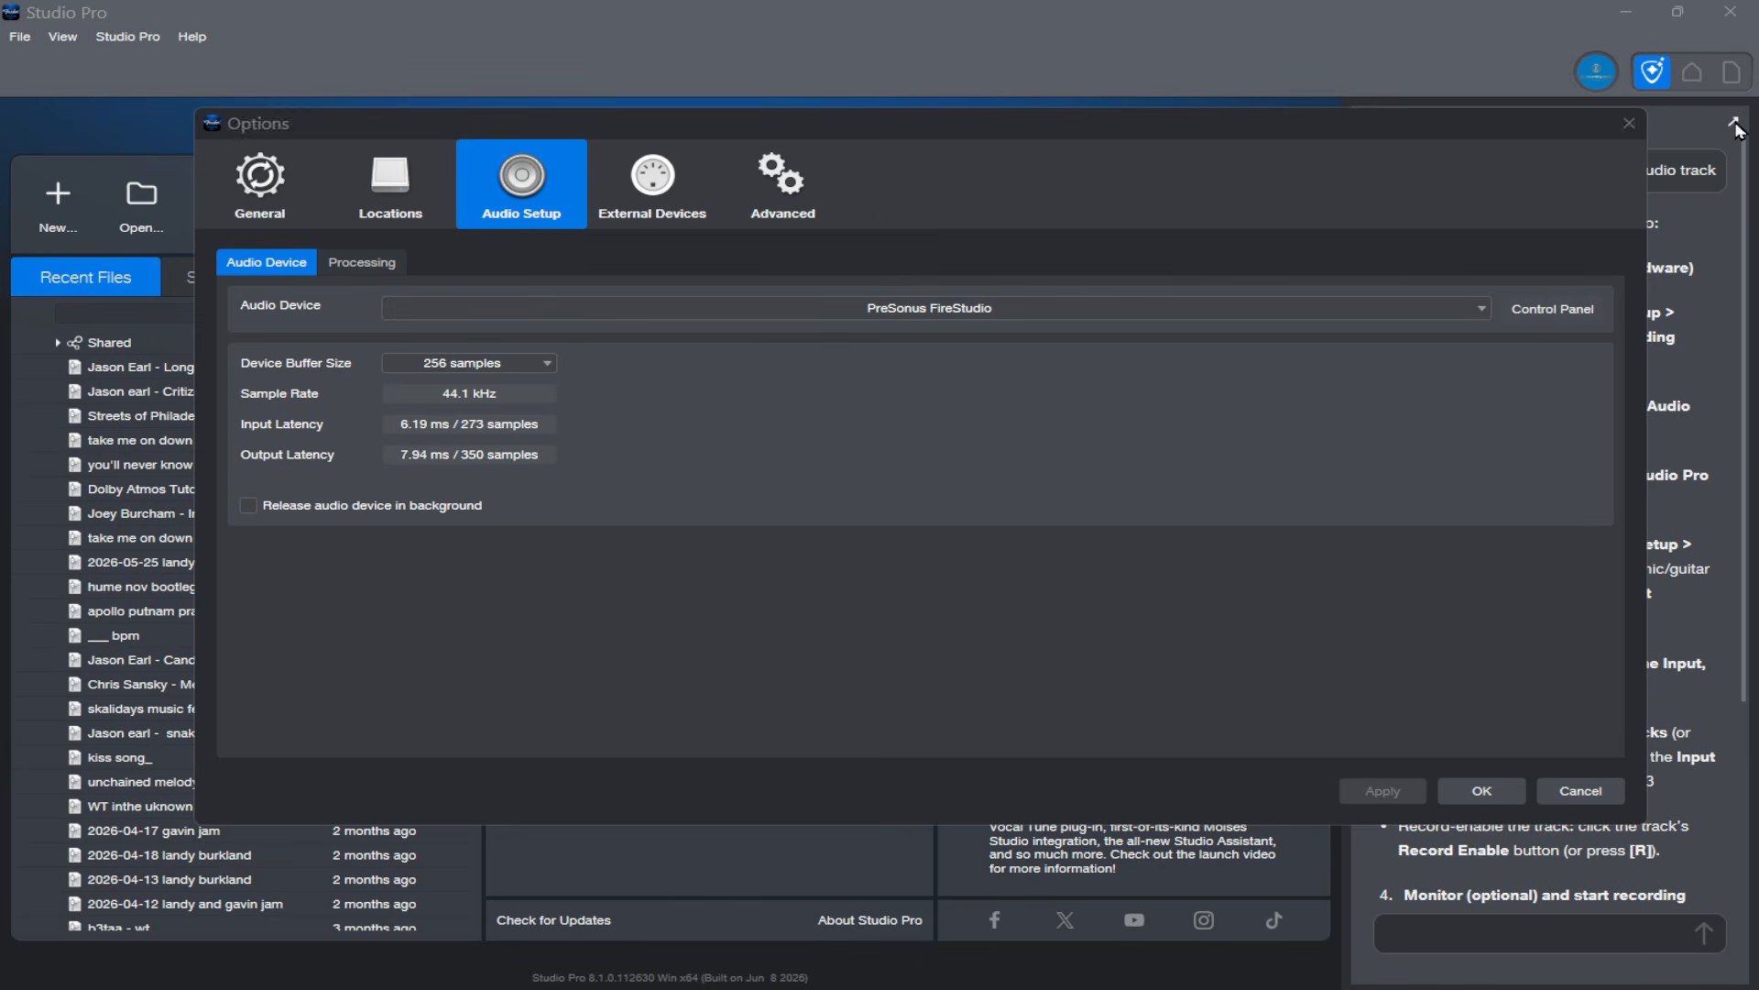
pyautogui.moveTo(1521, 133); pyautogui.dragTo(1142, 163)
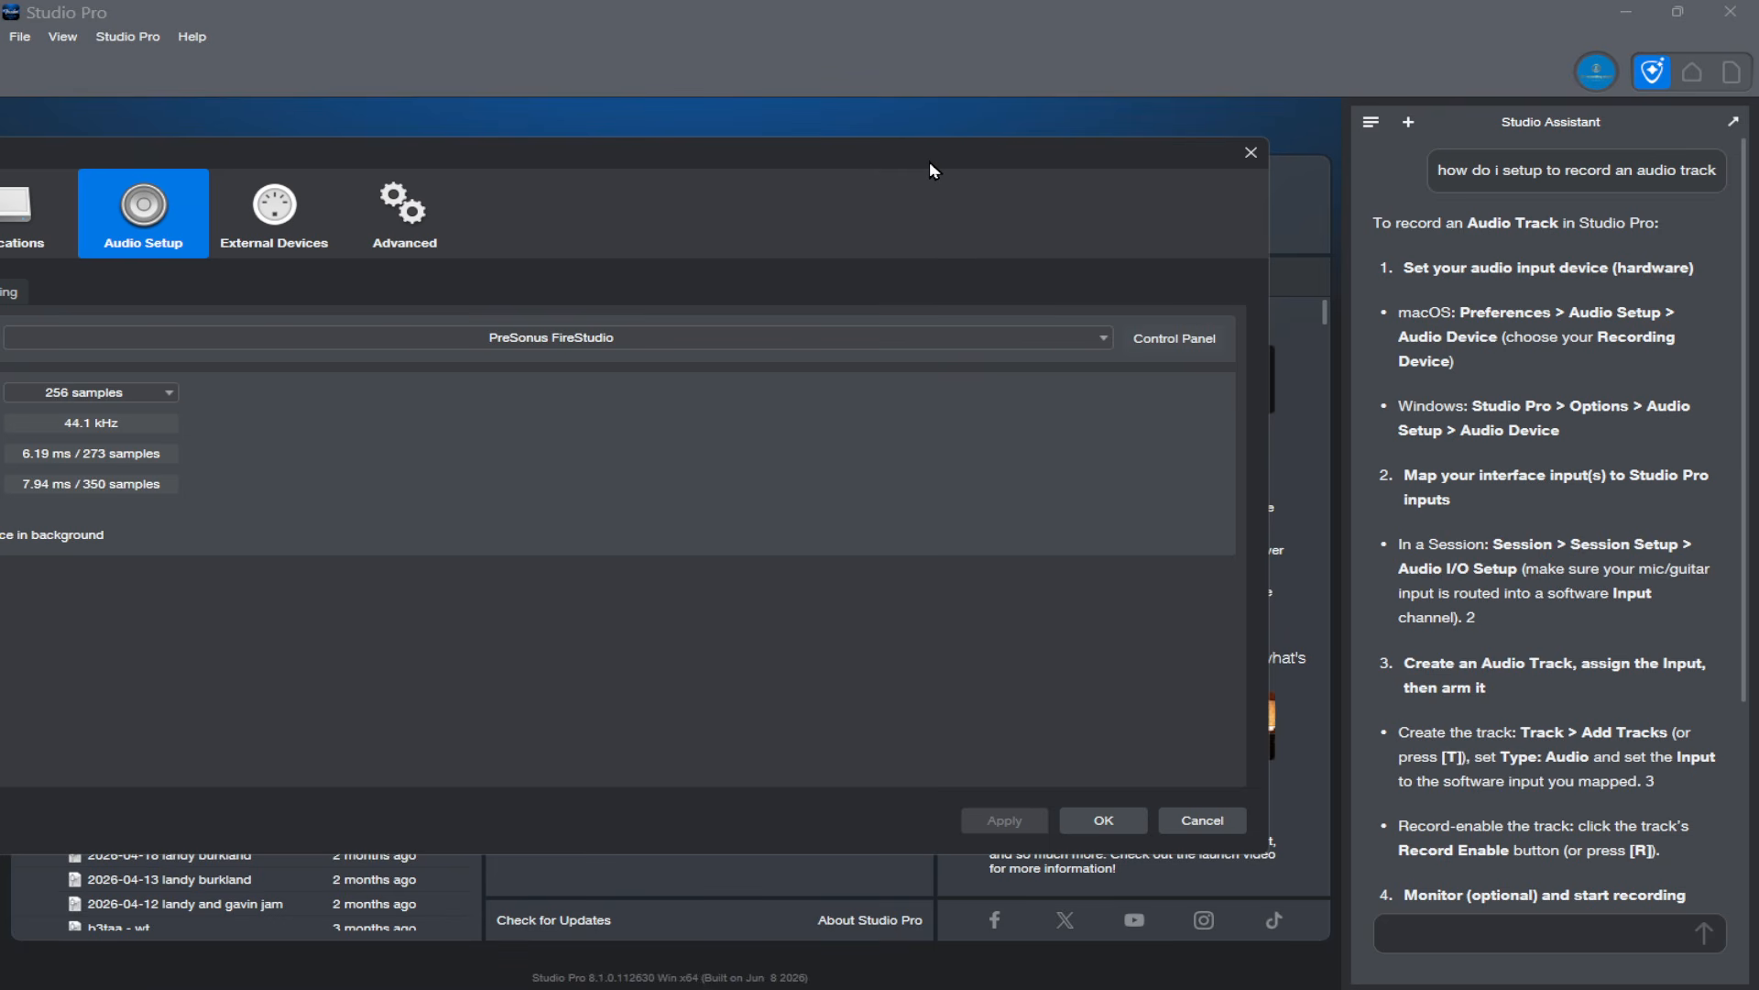
pyautogui.moveTo(930, 163); pyautogui.dragTo(1199, 100)
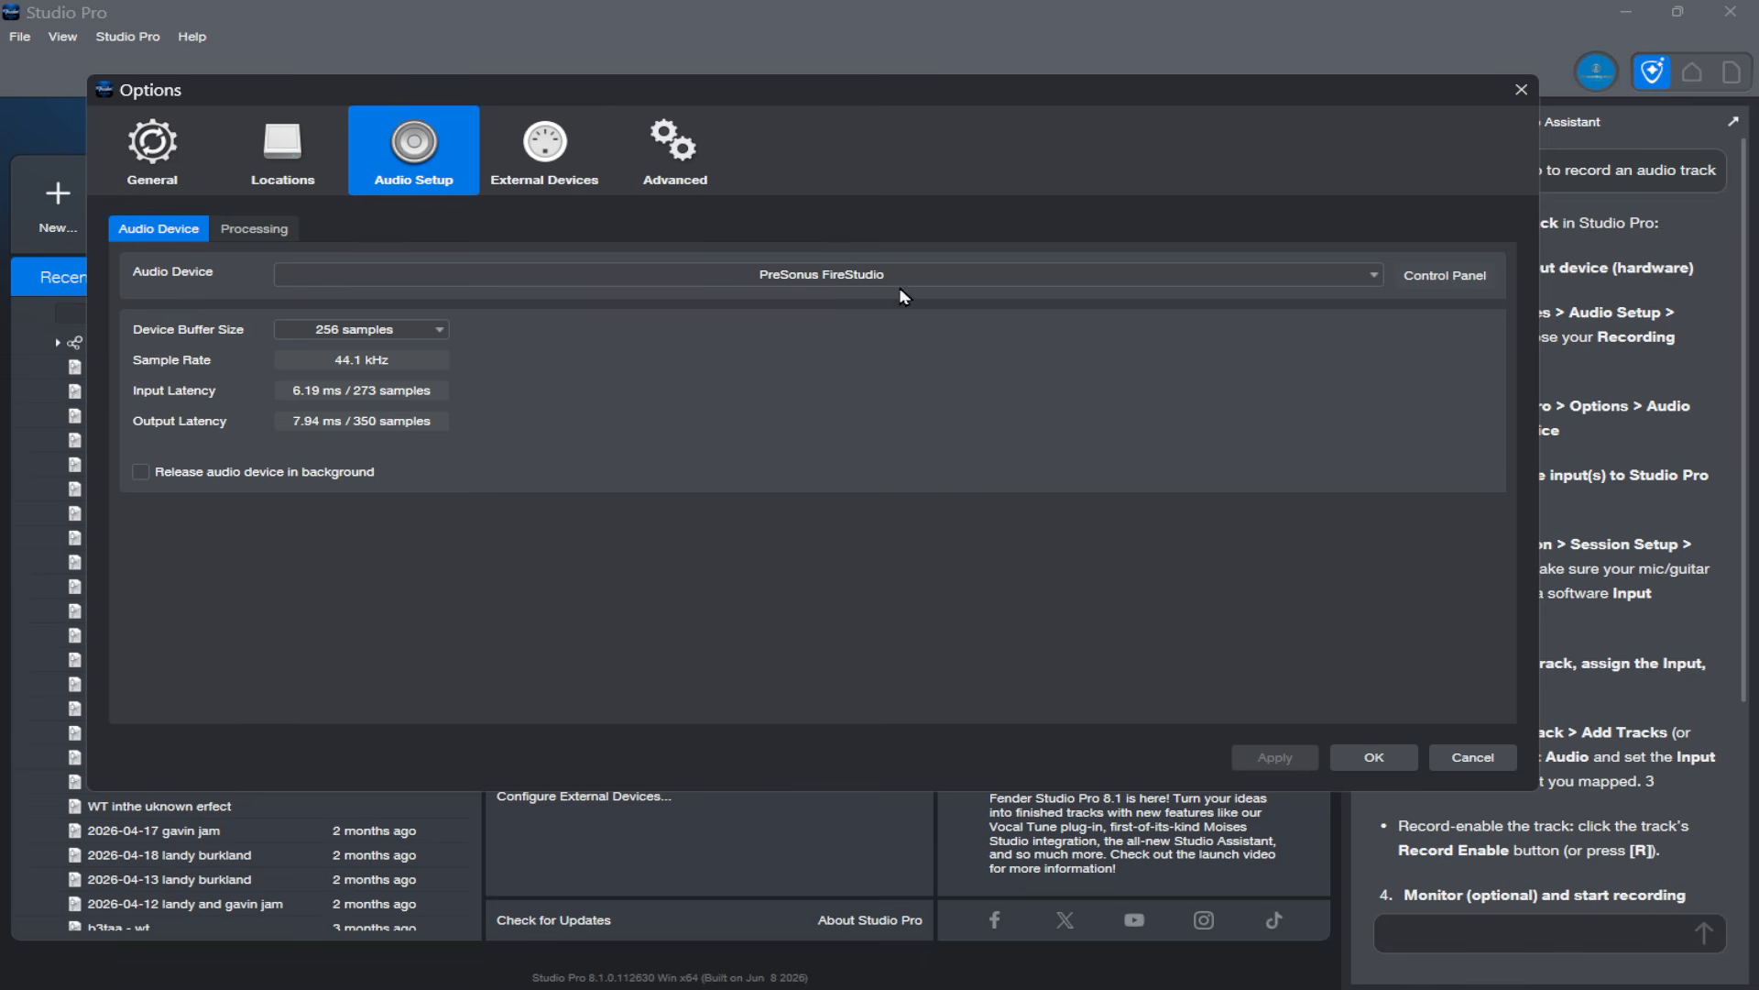
pyautogui.click(1425, 274)
pyautogui.click(1374, 275)
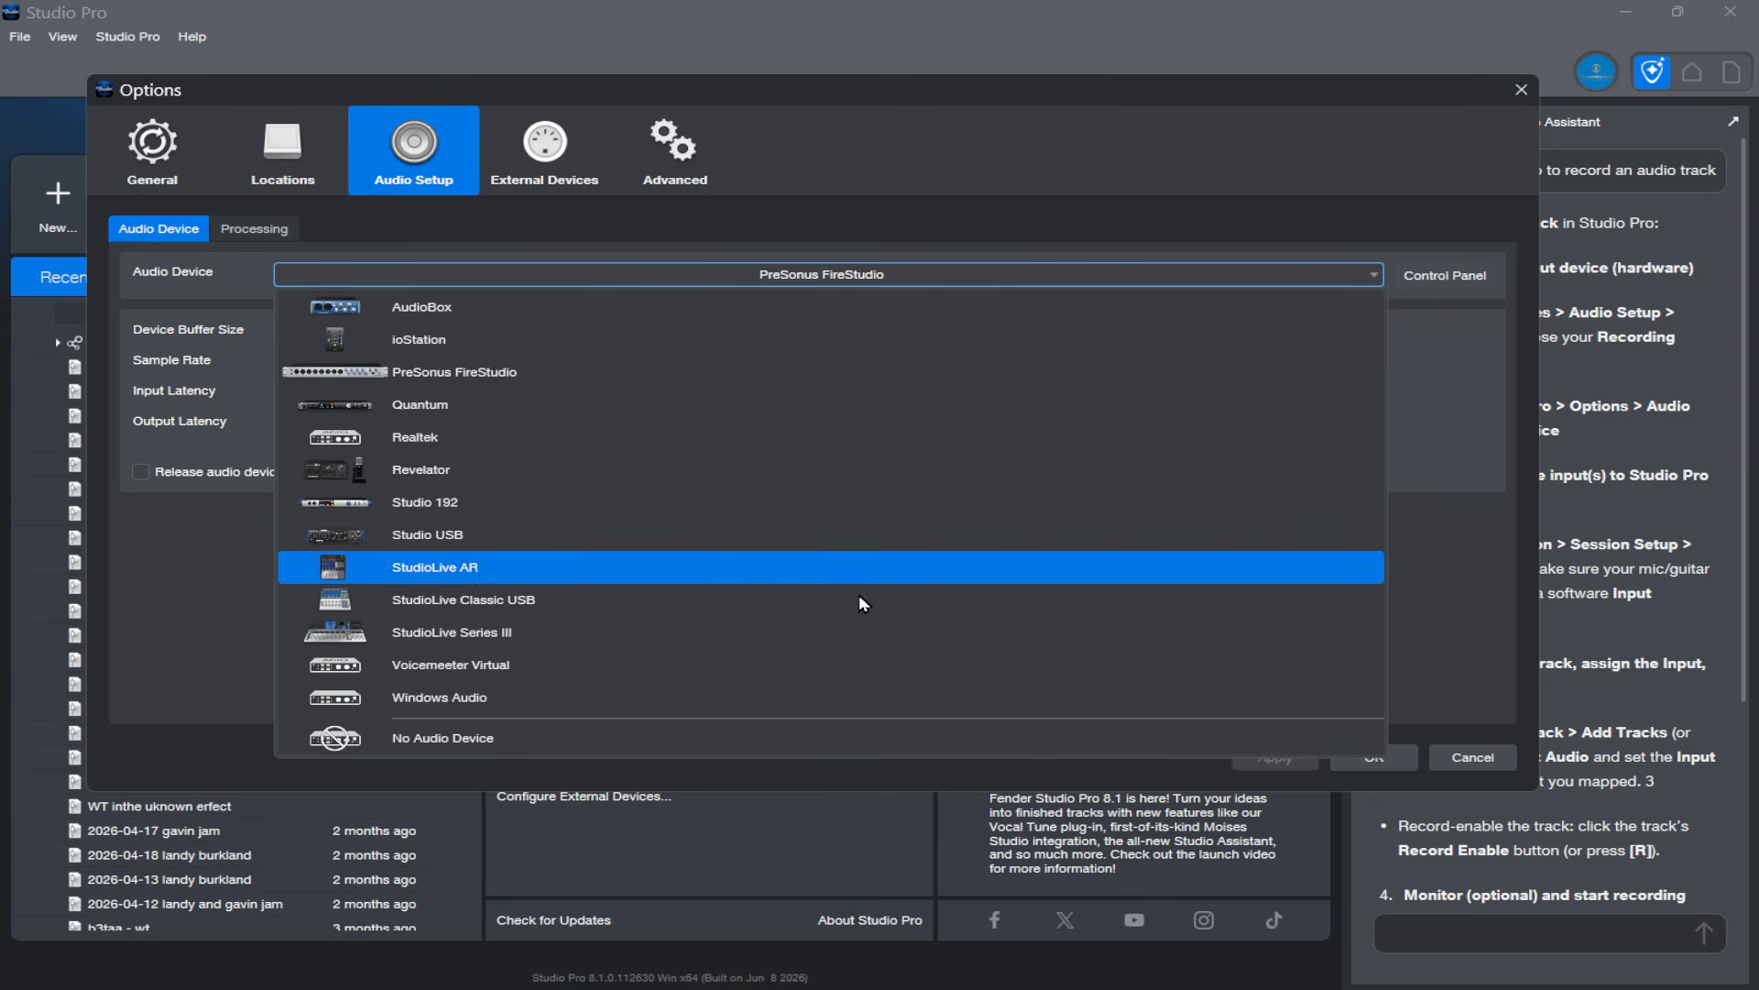
pyautogui.click(684, 377)
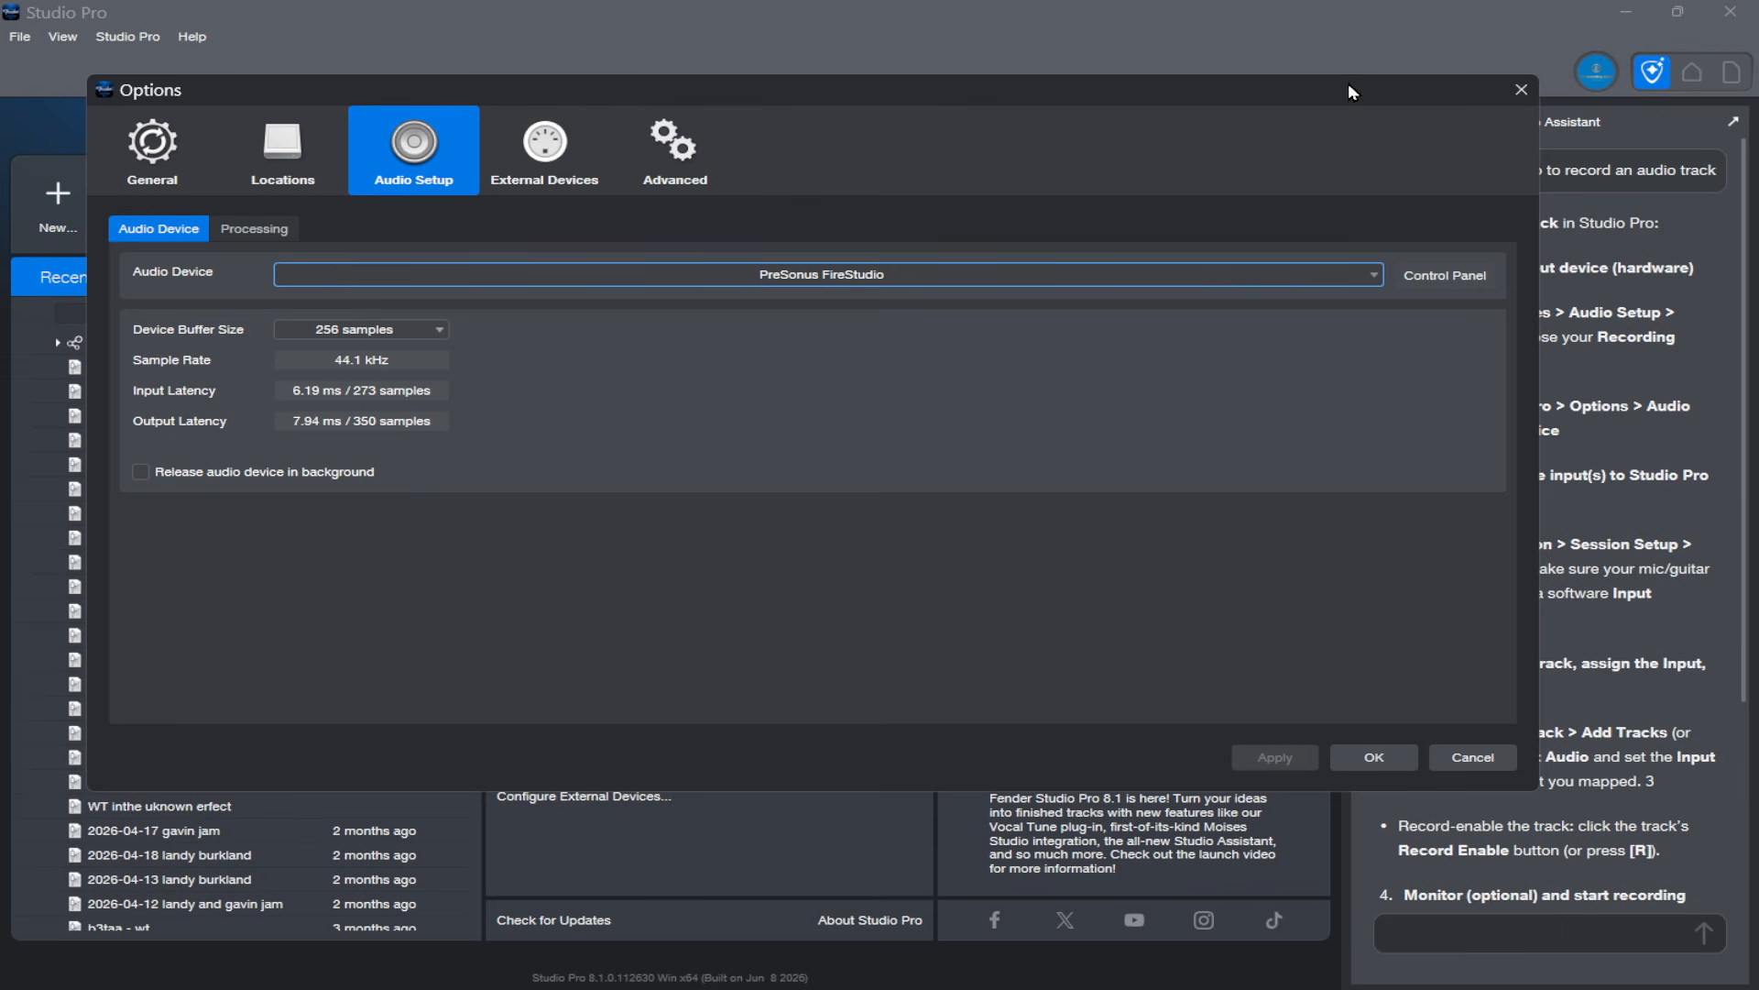
# Step: Reposition the Options window to read the assistant's instructions beside it, and accept the audio settings
pyautogui.moveTo(1349, 82); pyautogui.dragTo(1007, 124)
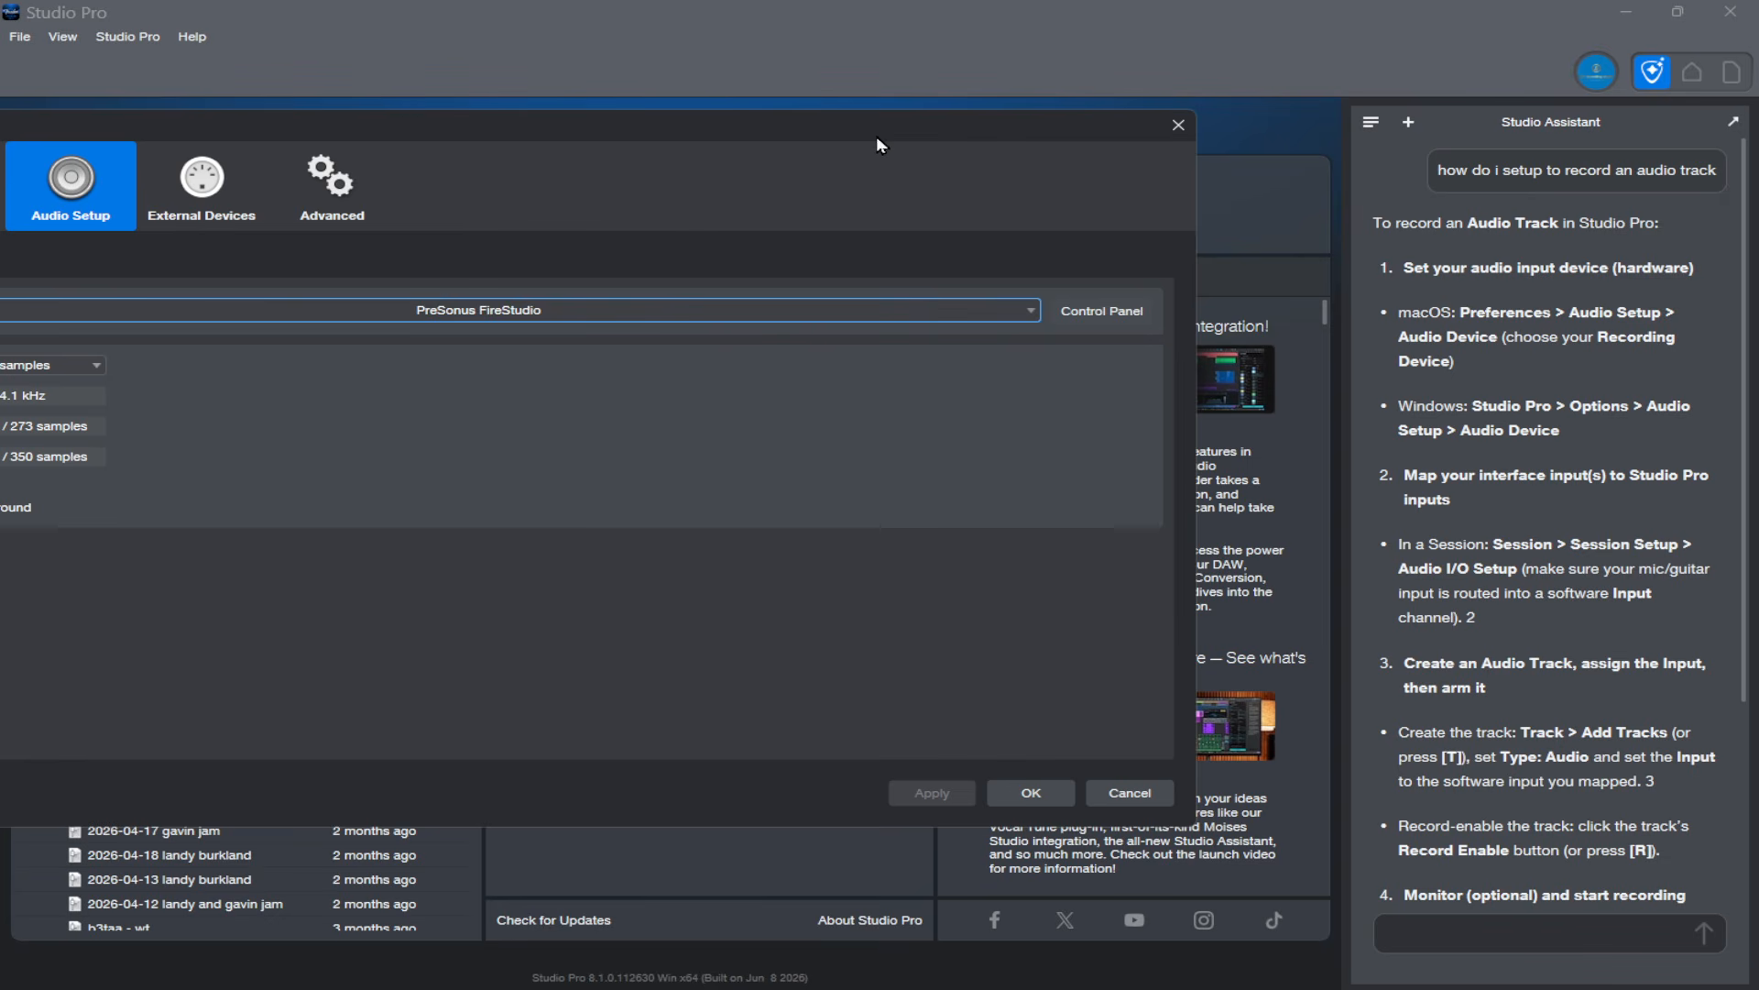
pyautogui.moveTo(882, 137); pyautogui.dragTo(1284, 29)
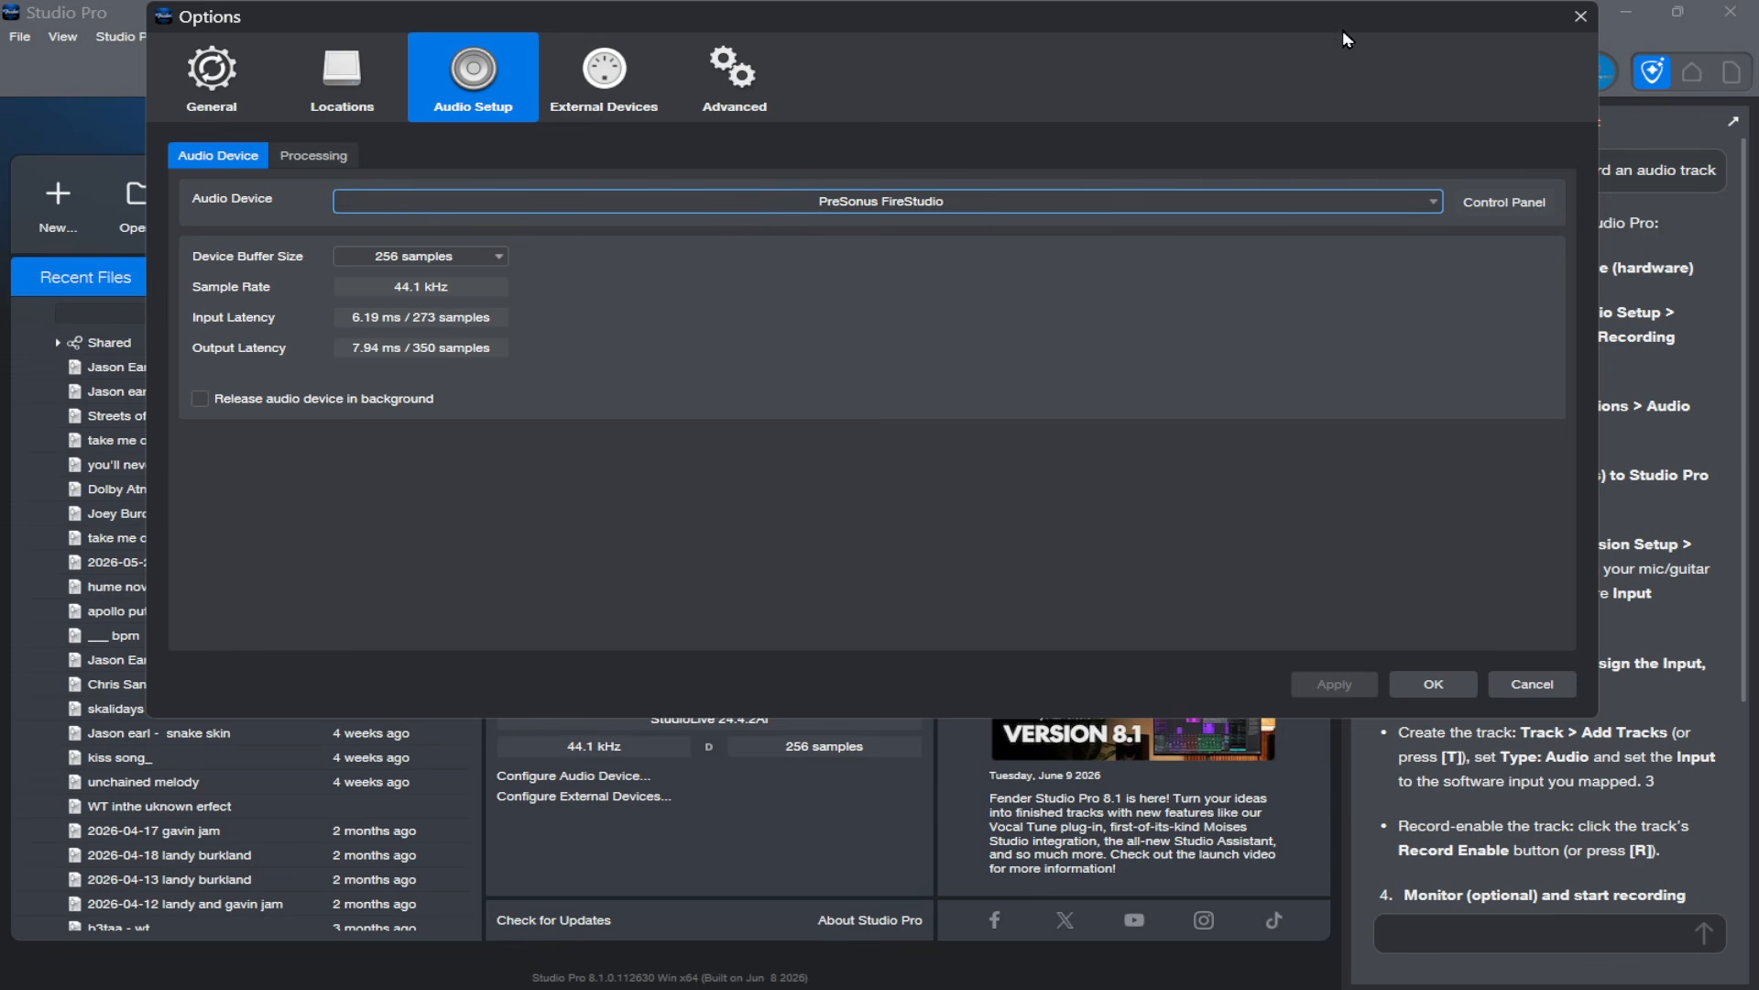
pyautogui.moveTo(1346, 31); pyautogui.dragTo(1065, 176)
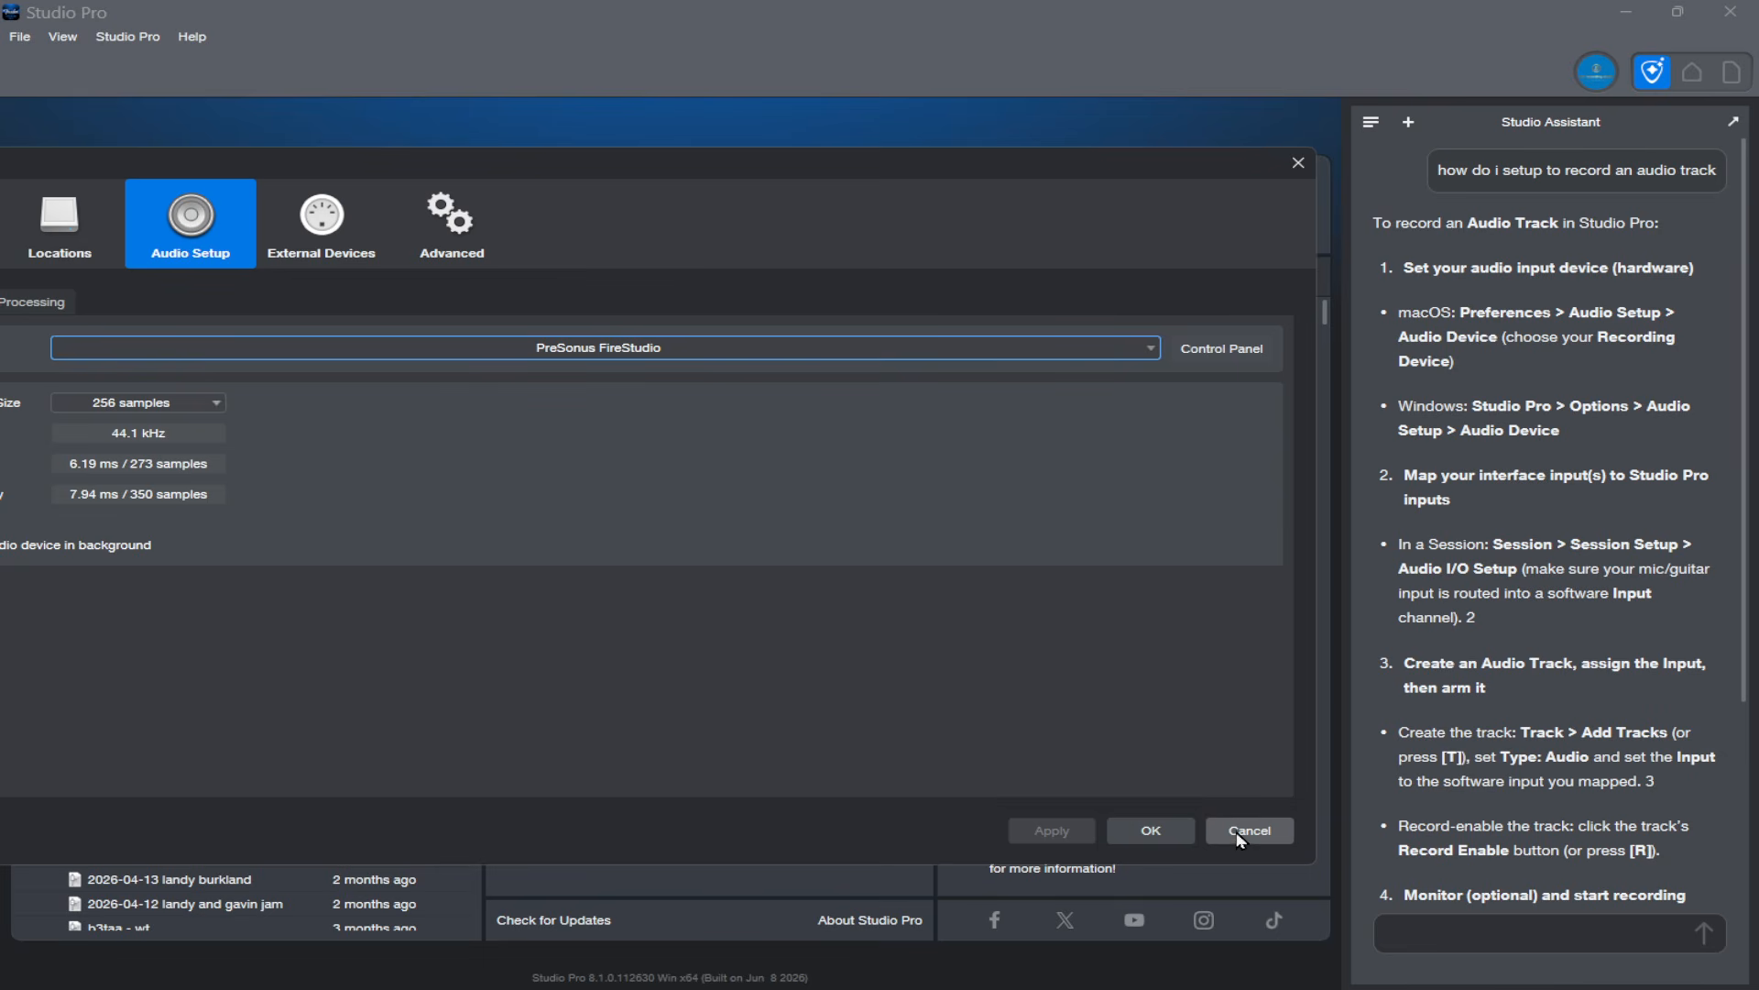
pyautogui.moveTo(1017, 173); pyautogui.dragTo(1292, 153)
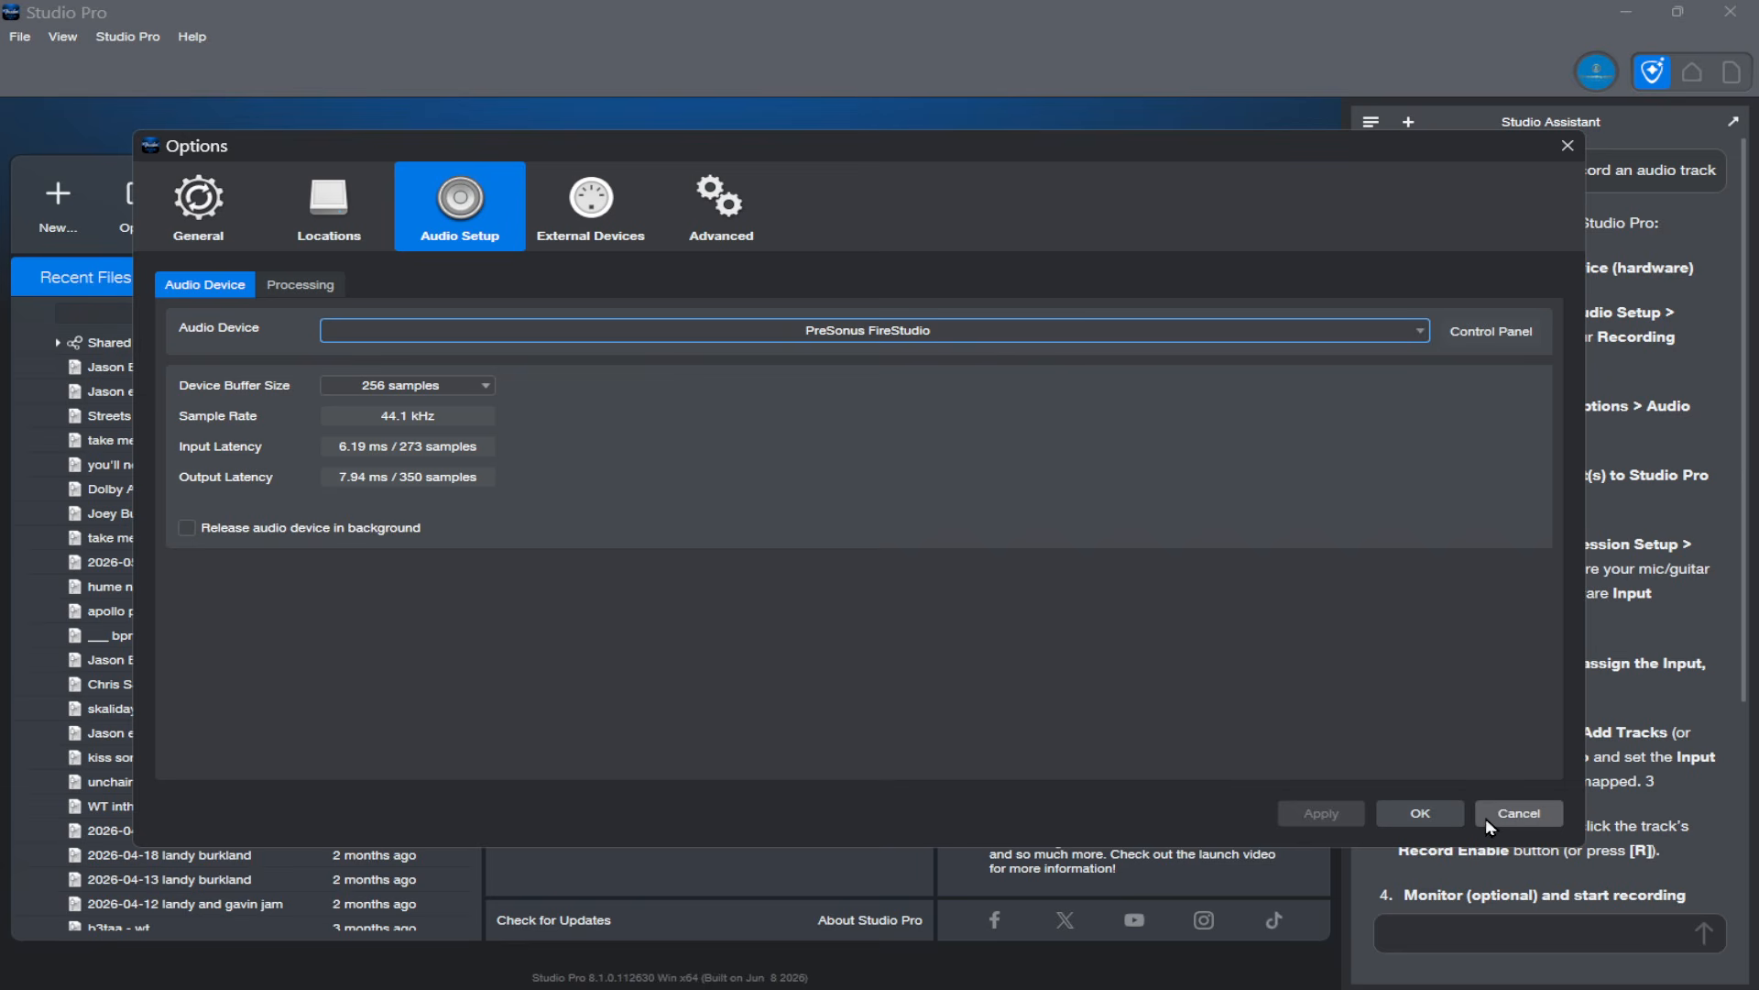
pyautogui.click(1419, 819)
# Step: Create a new session from the Record and Mix template with a 44.1 kHz sample rate
pyautogui.click(57, 206)
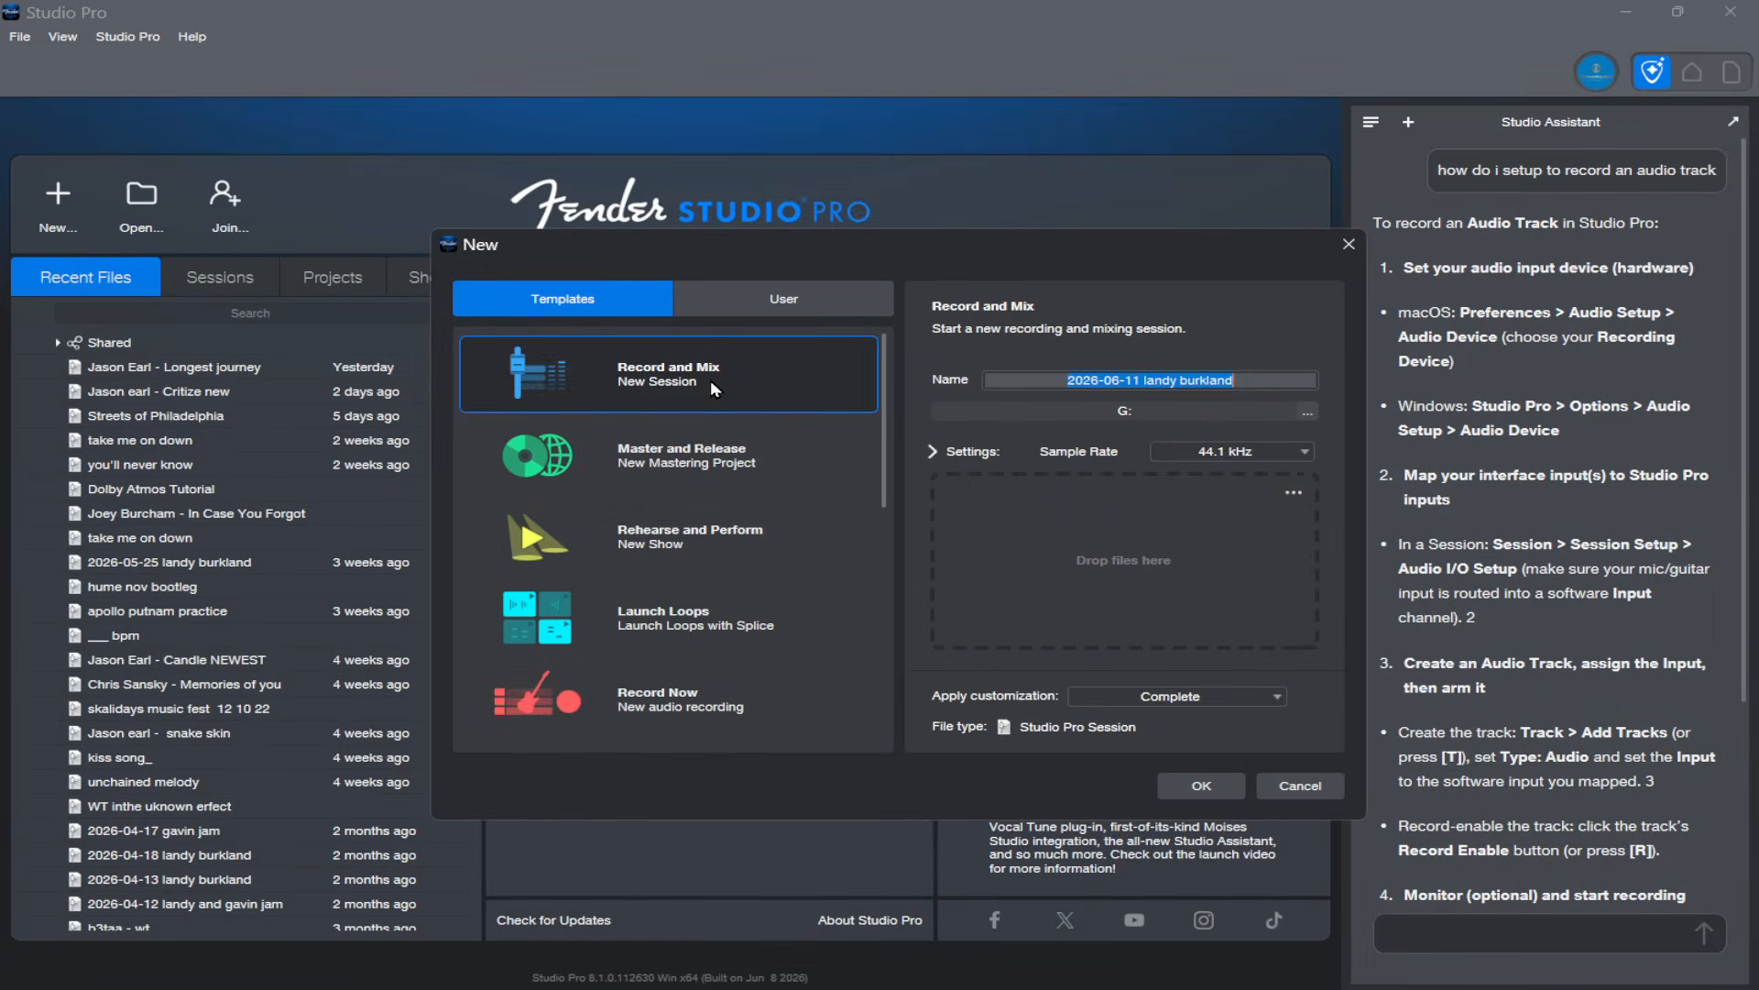
pyautogui.click(660, 341)
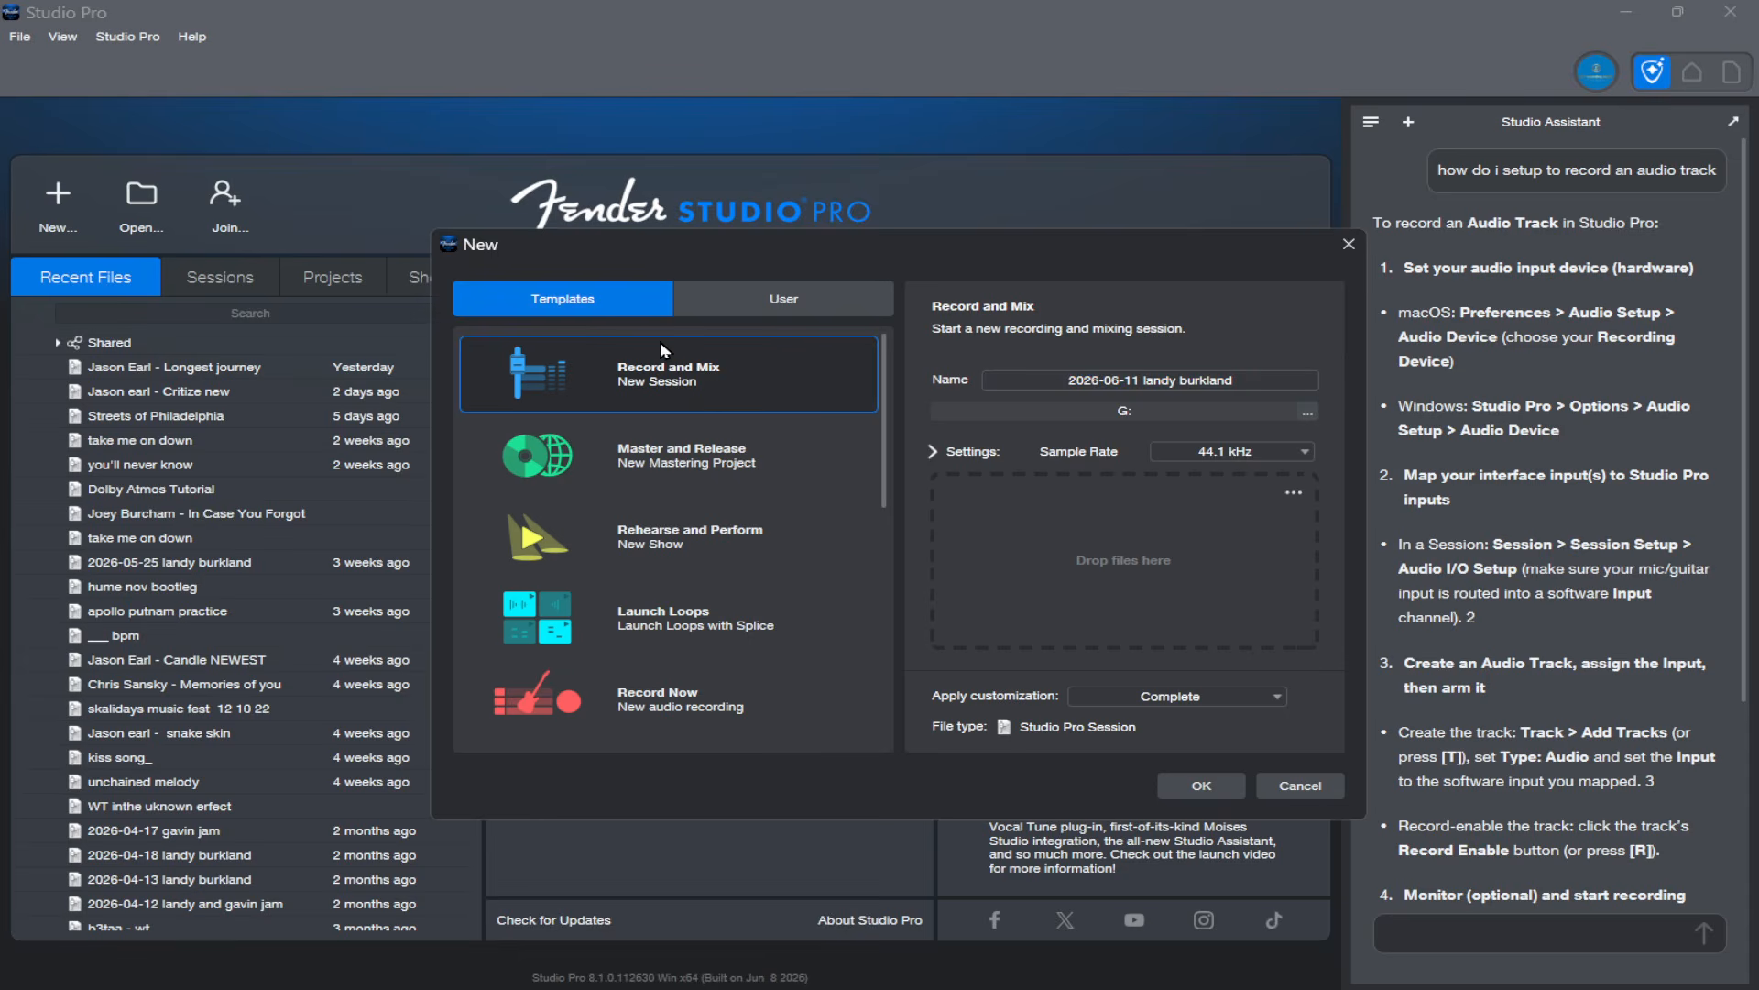
pyautogui.click(1190, 786)
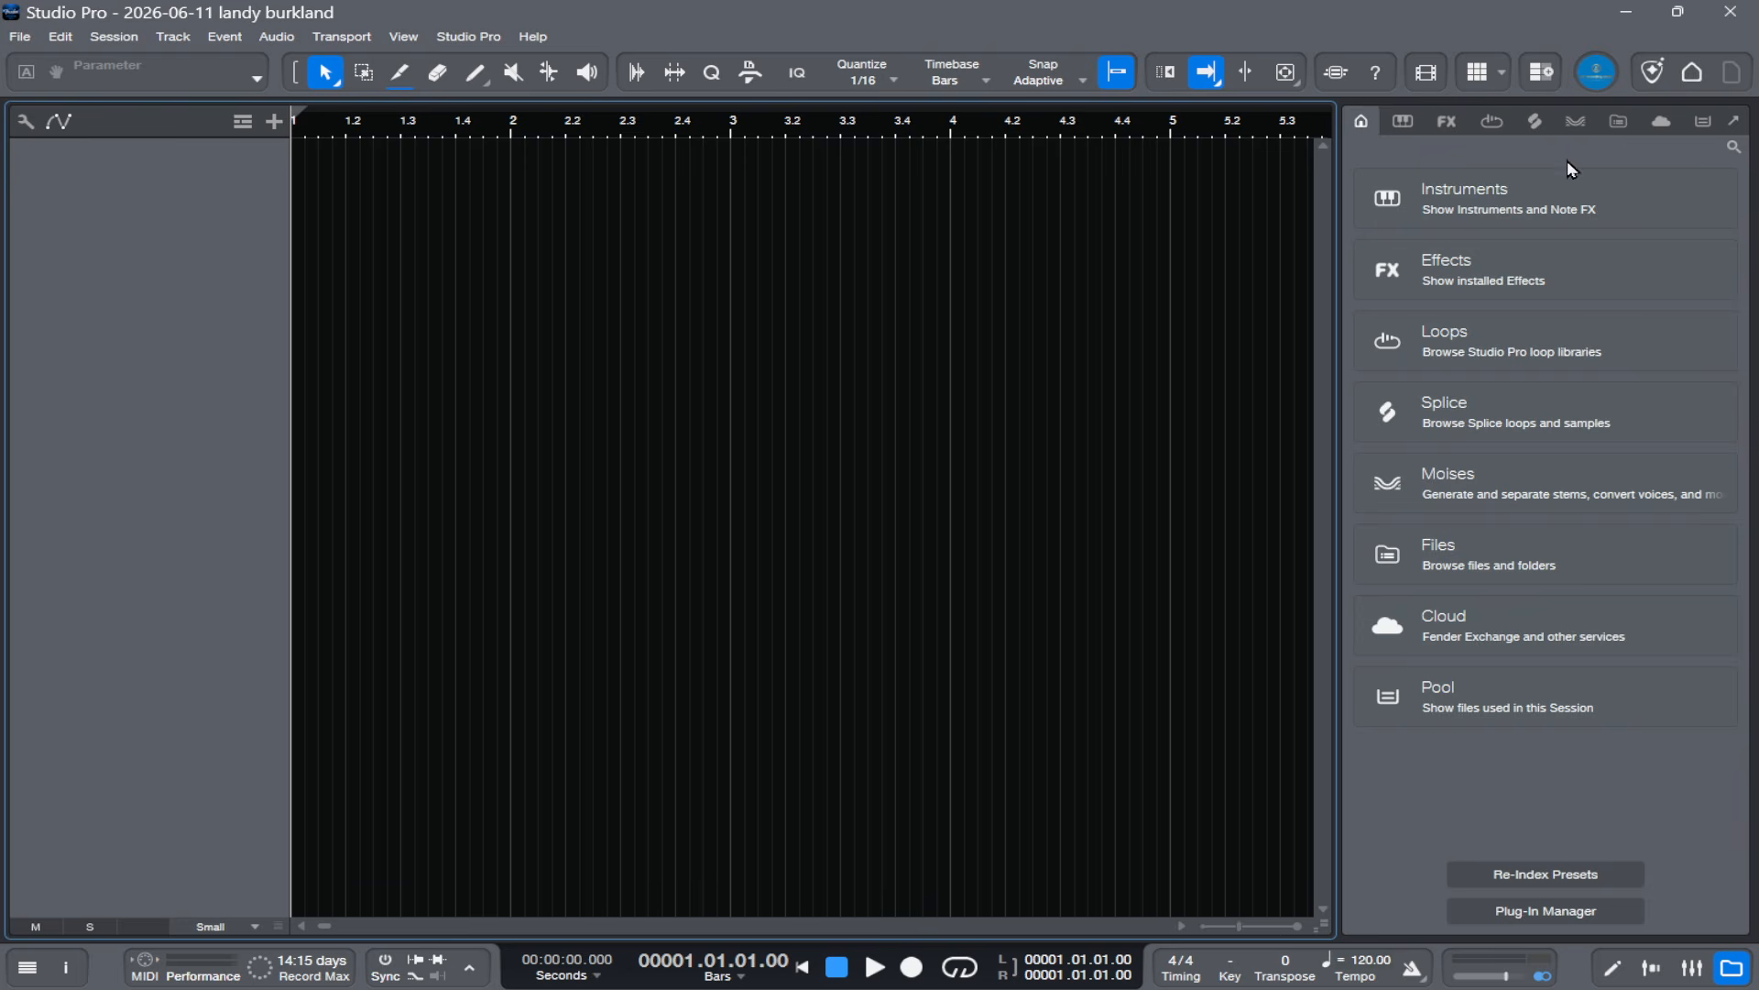
# Step: Show the Studio Assistant's recording instructions inside the new session and close the session
pyautogui.click(1655, 70)
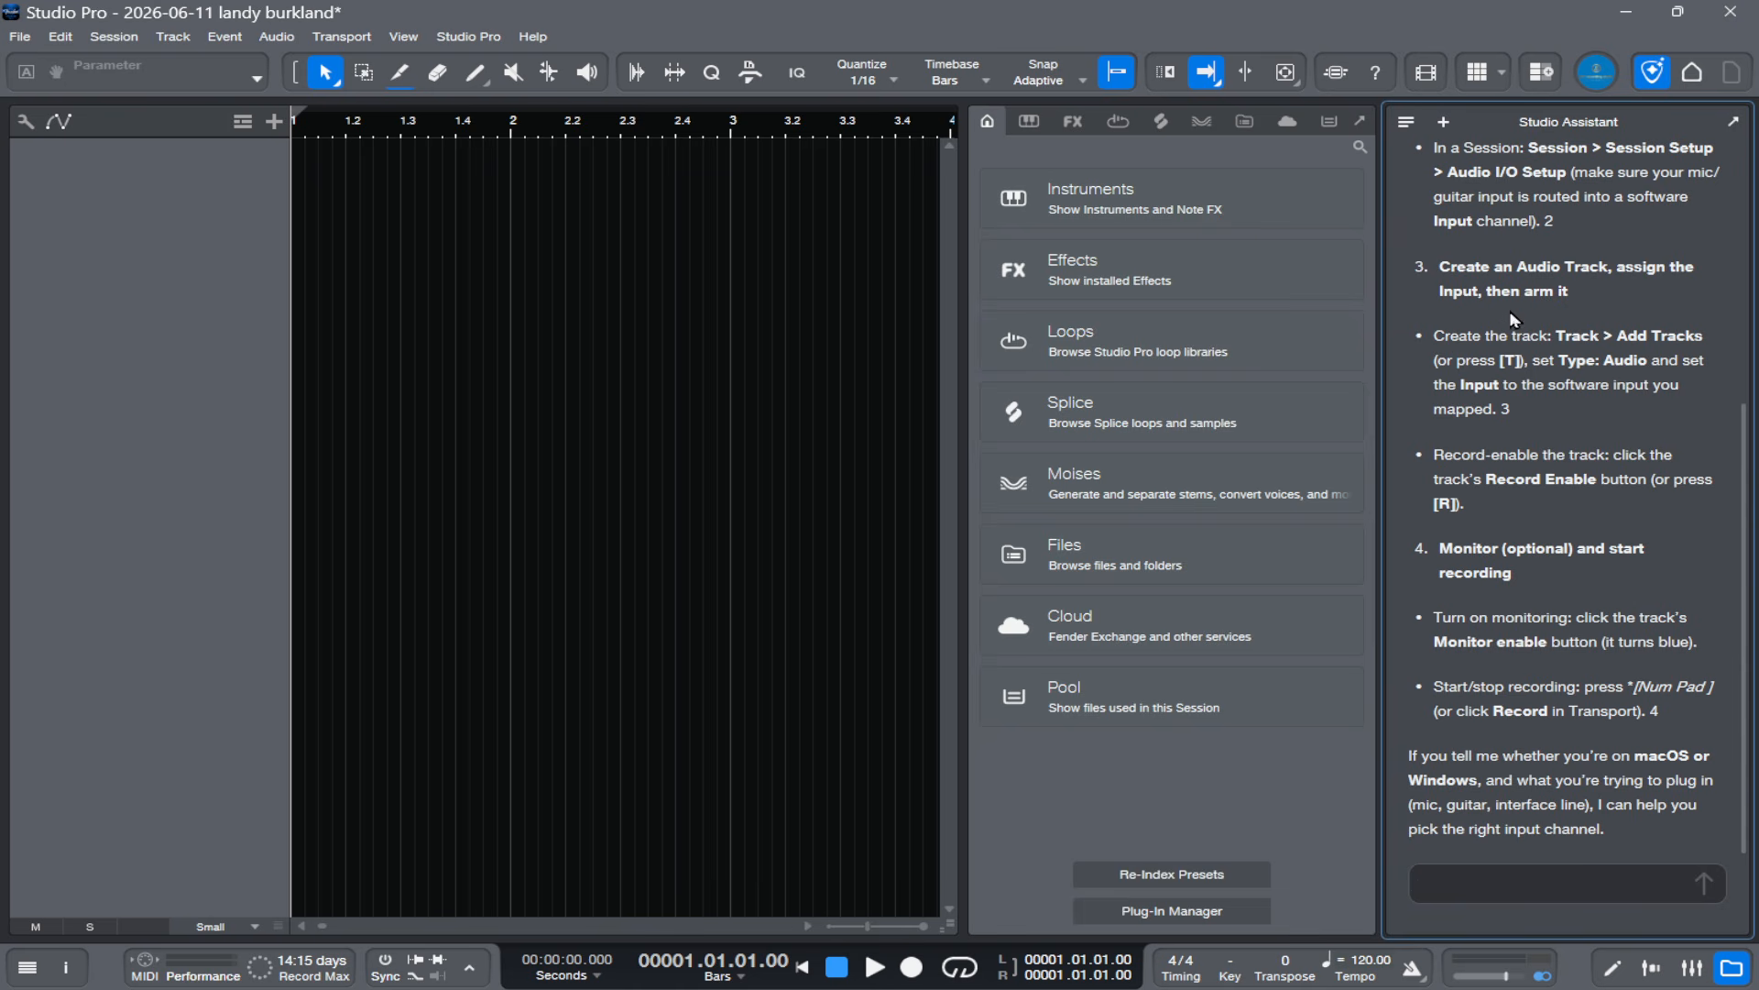
pyautogui.scroll(2, 1514, 325)
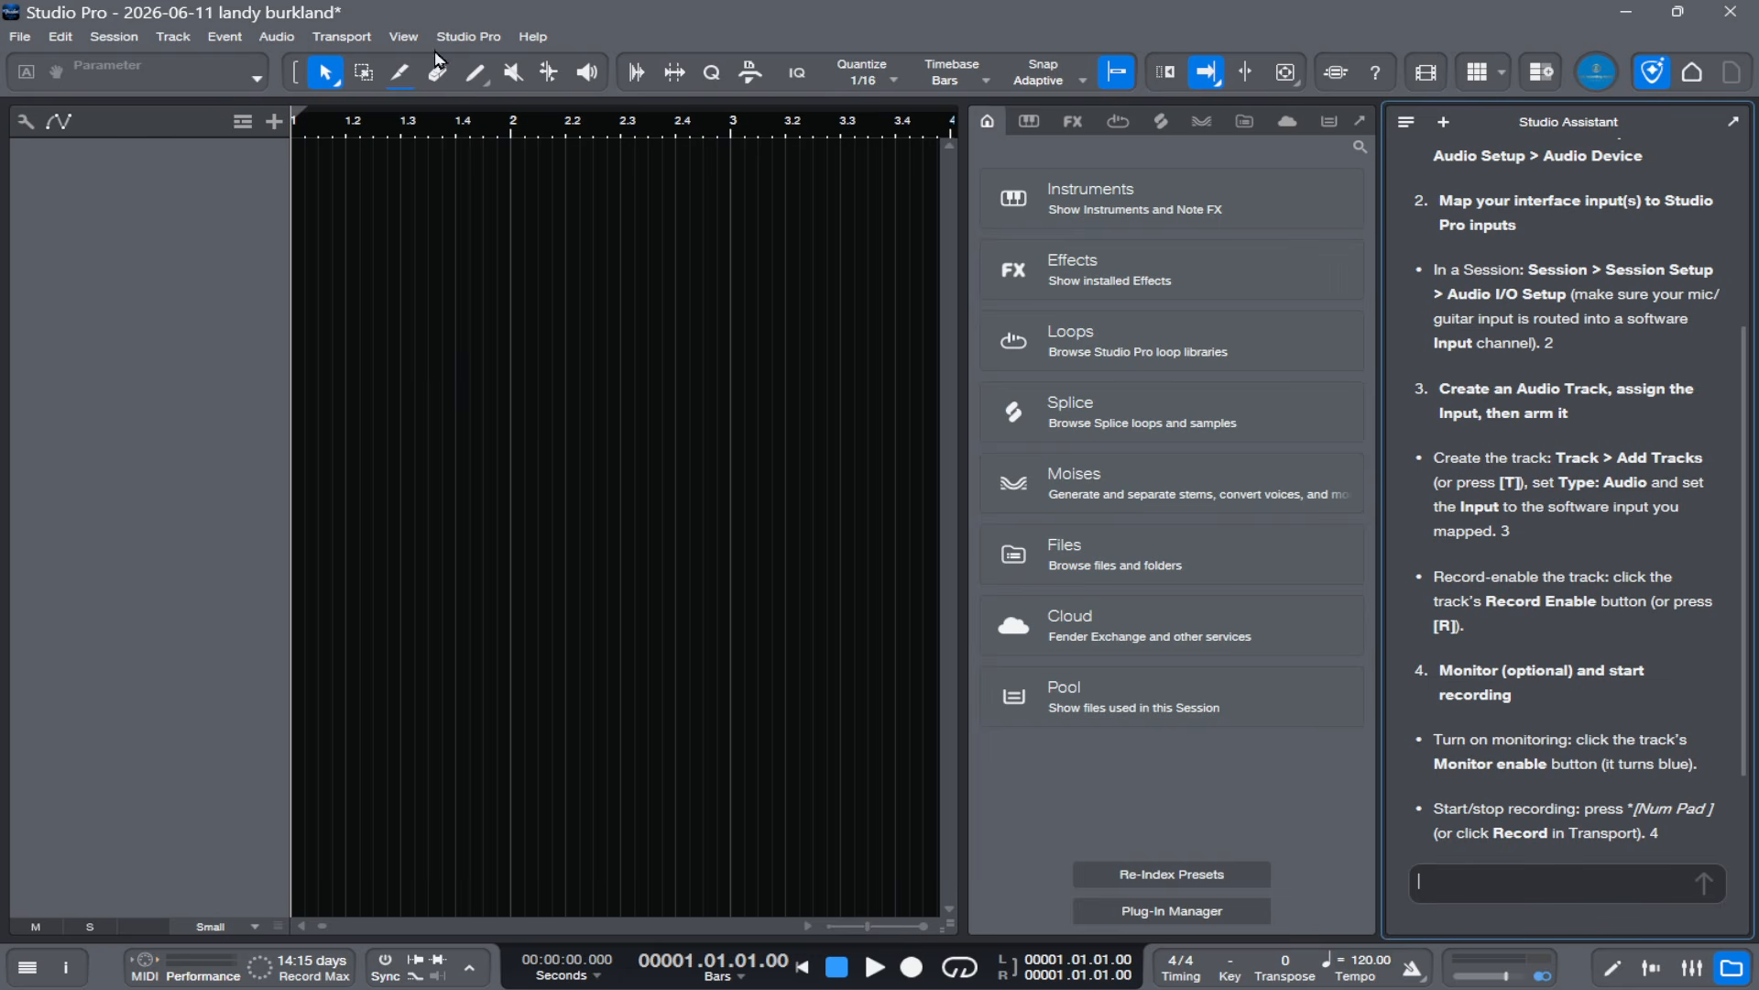
pyautogui.click(18, 37)
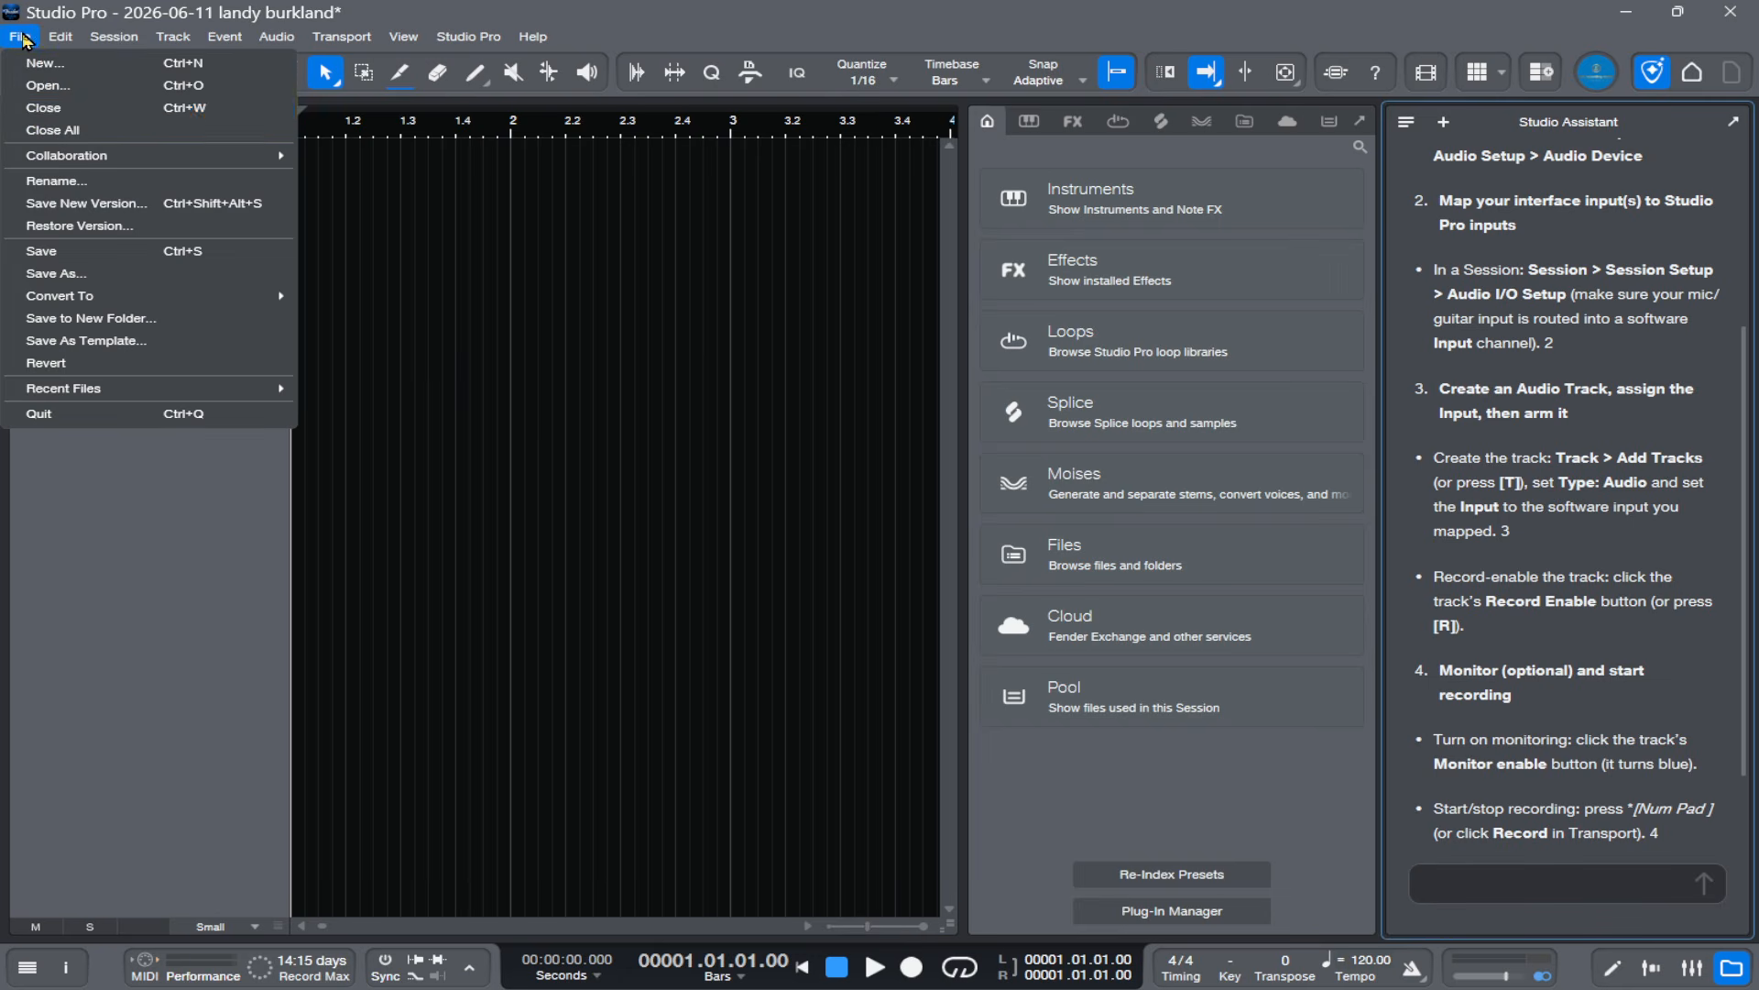
pyautogui.click(35, 107)
pyautogui.click(961, 502)
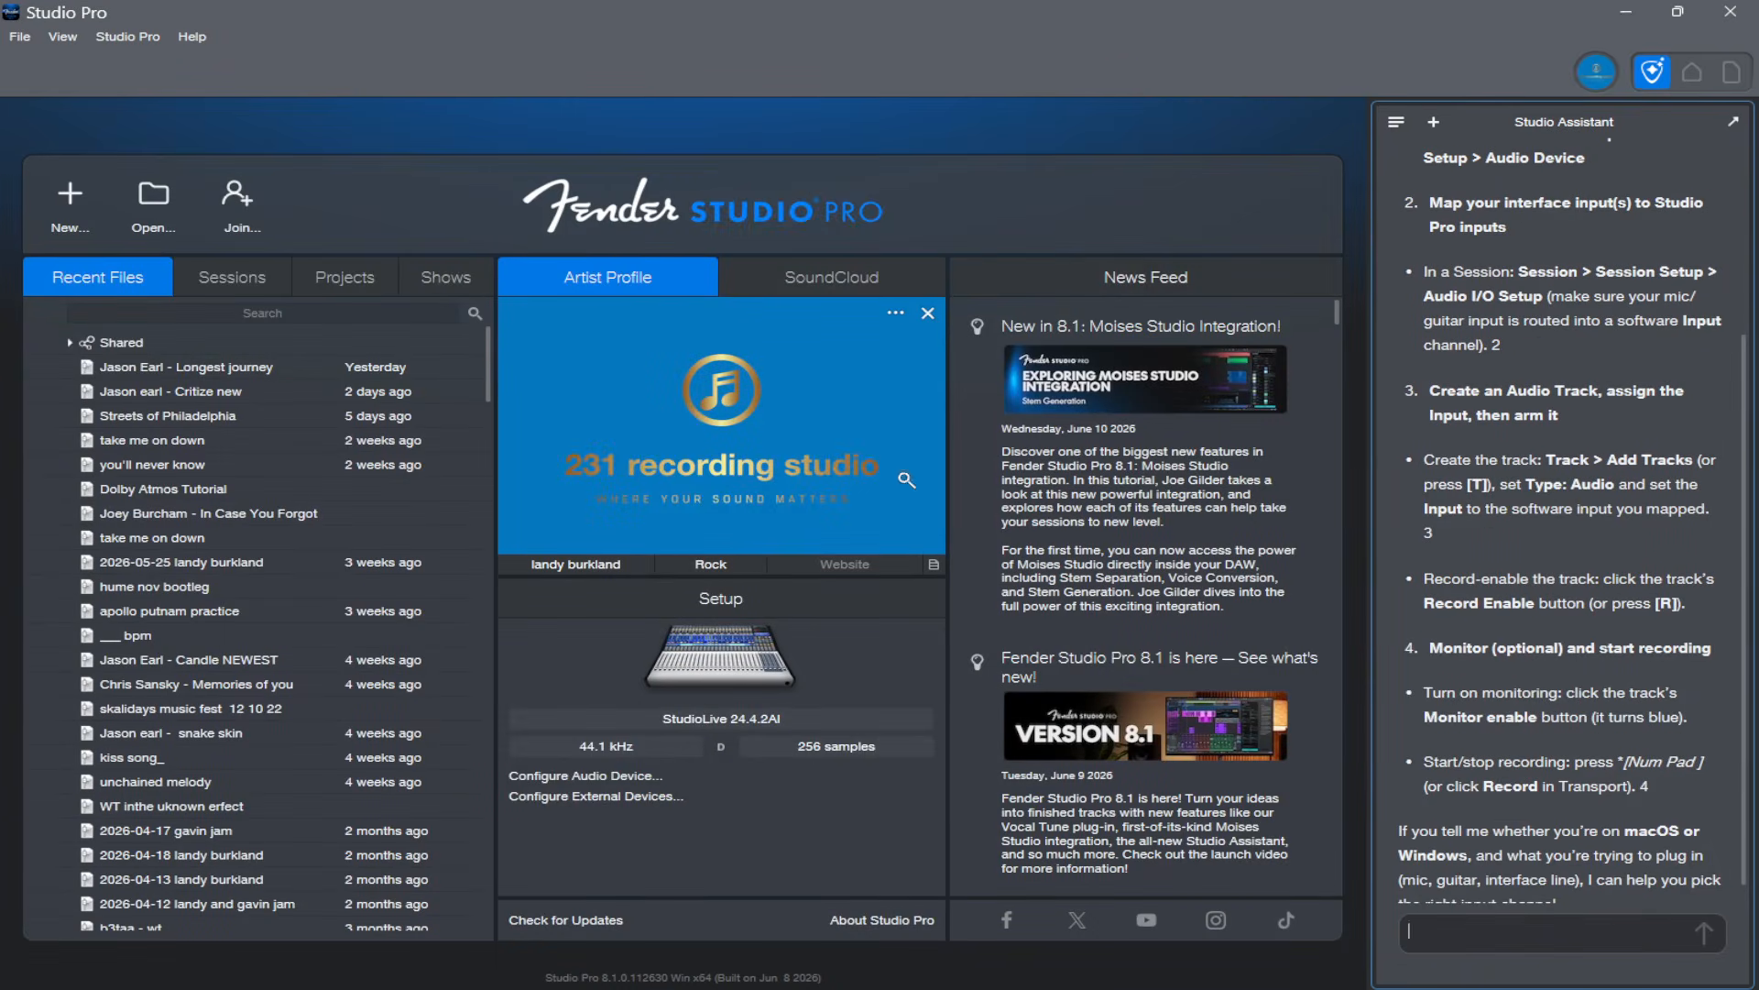
# Step: View the new session templates, cancel the dialog, and hide the Studio Assistant on the start page
pyautogui.click(64, 220)
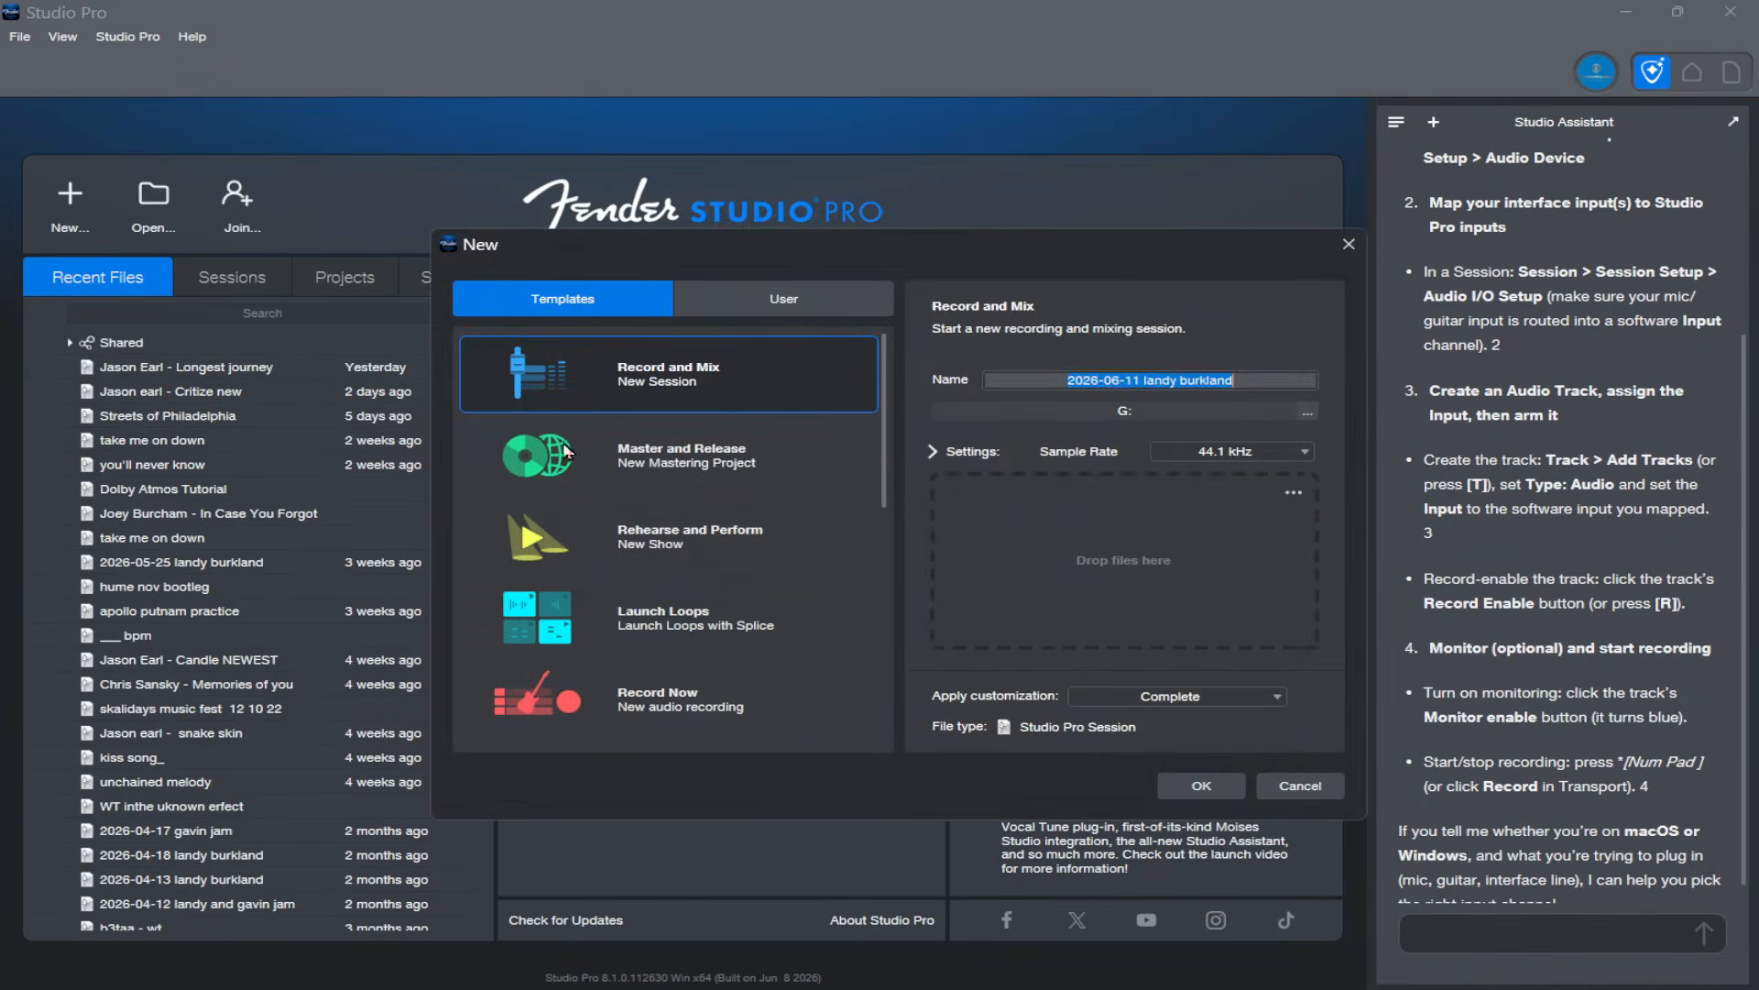
pyautogui.click(1329, 788)
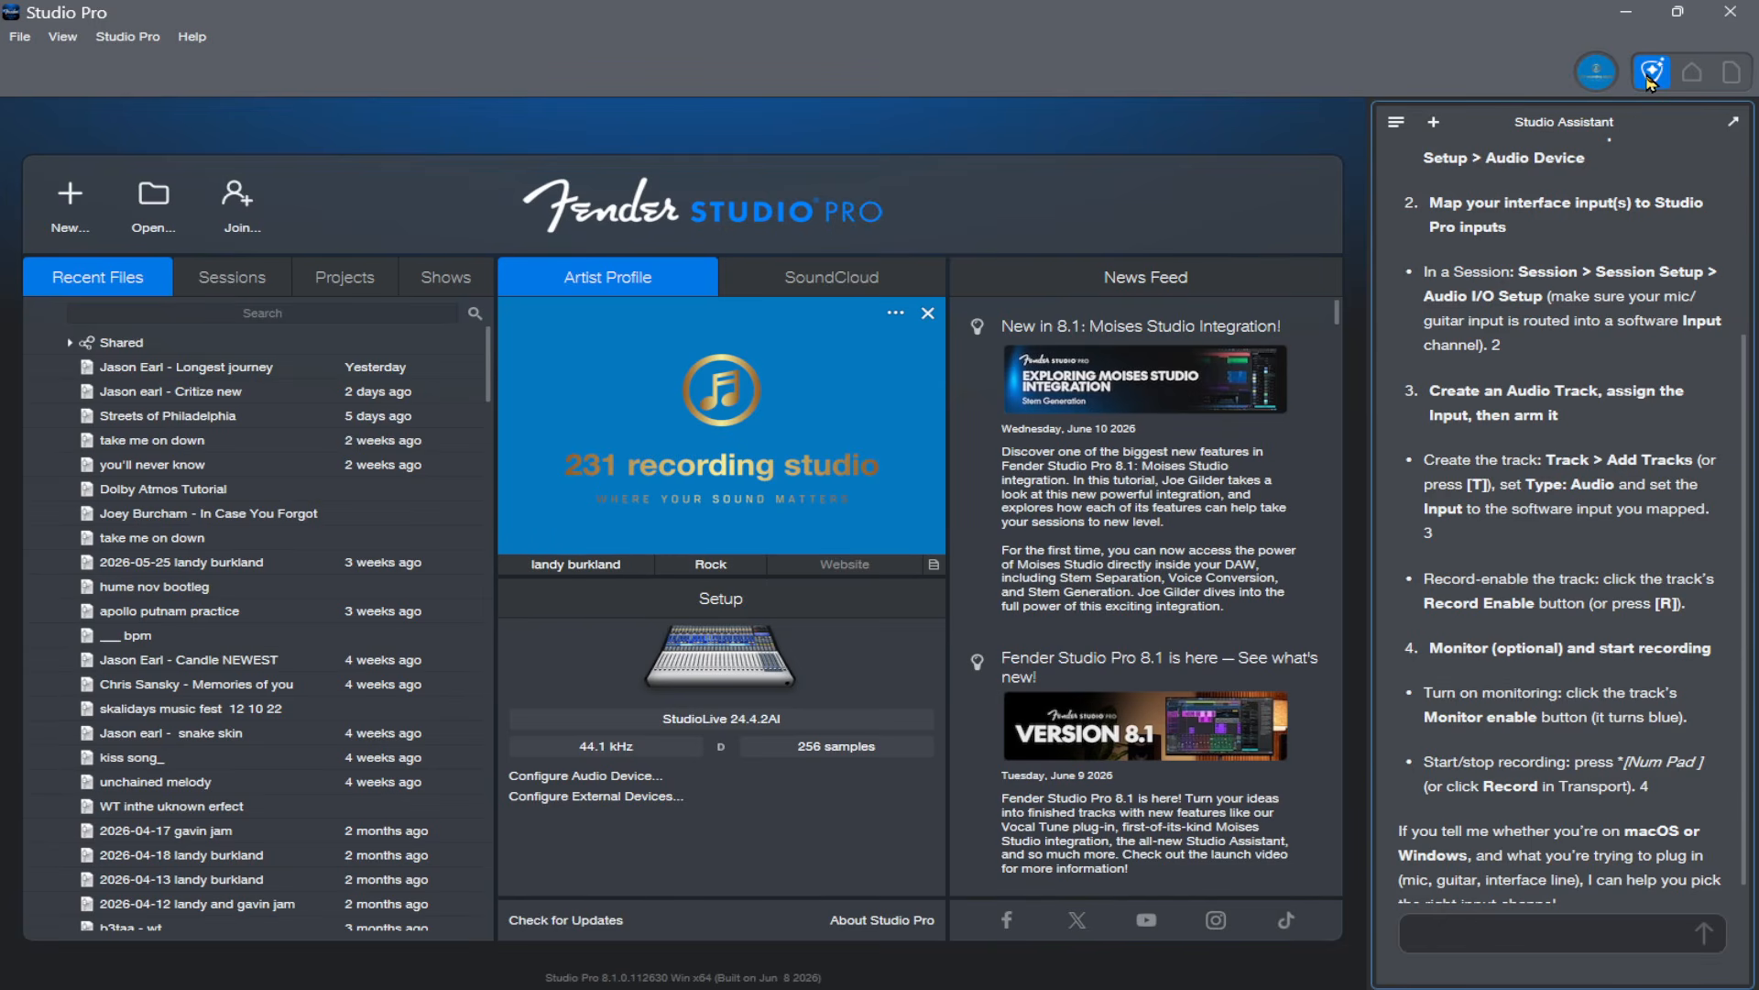
pyautogui.click(1653, 74)
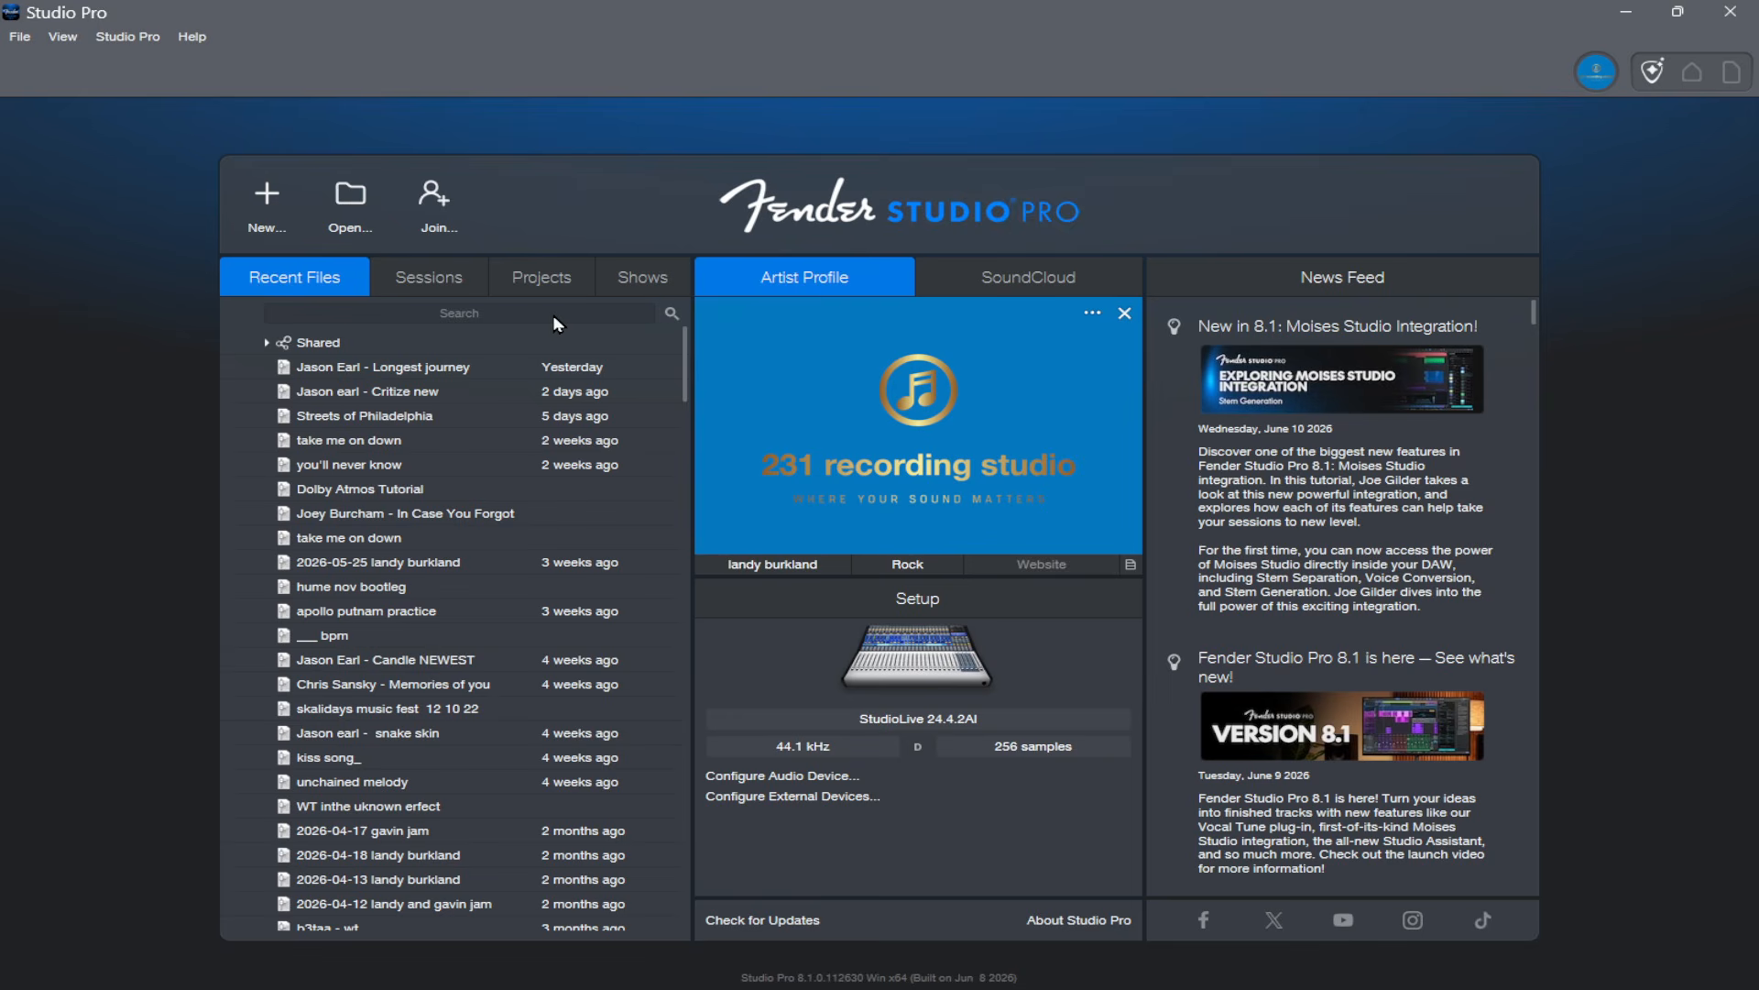
# Step: Open the recent "Longest journey" session and dismiss its missing files list
pyautogui.click(412, 370)
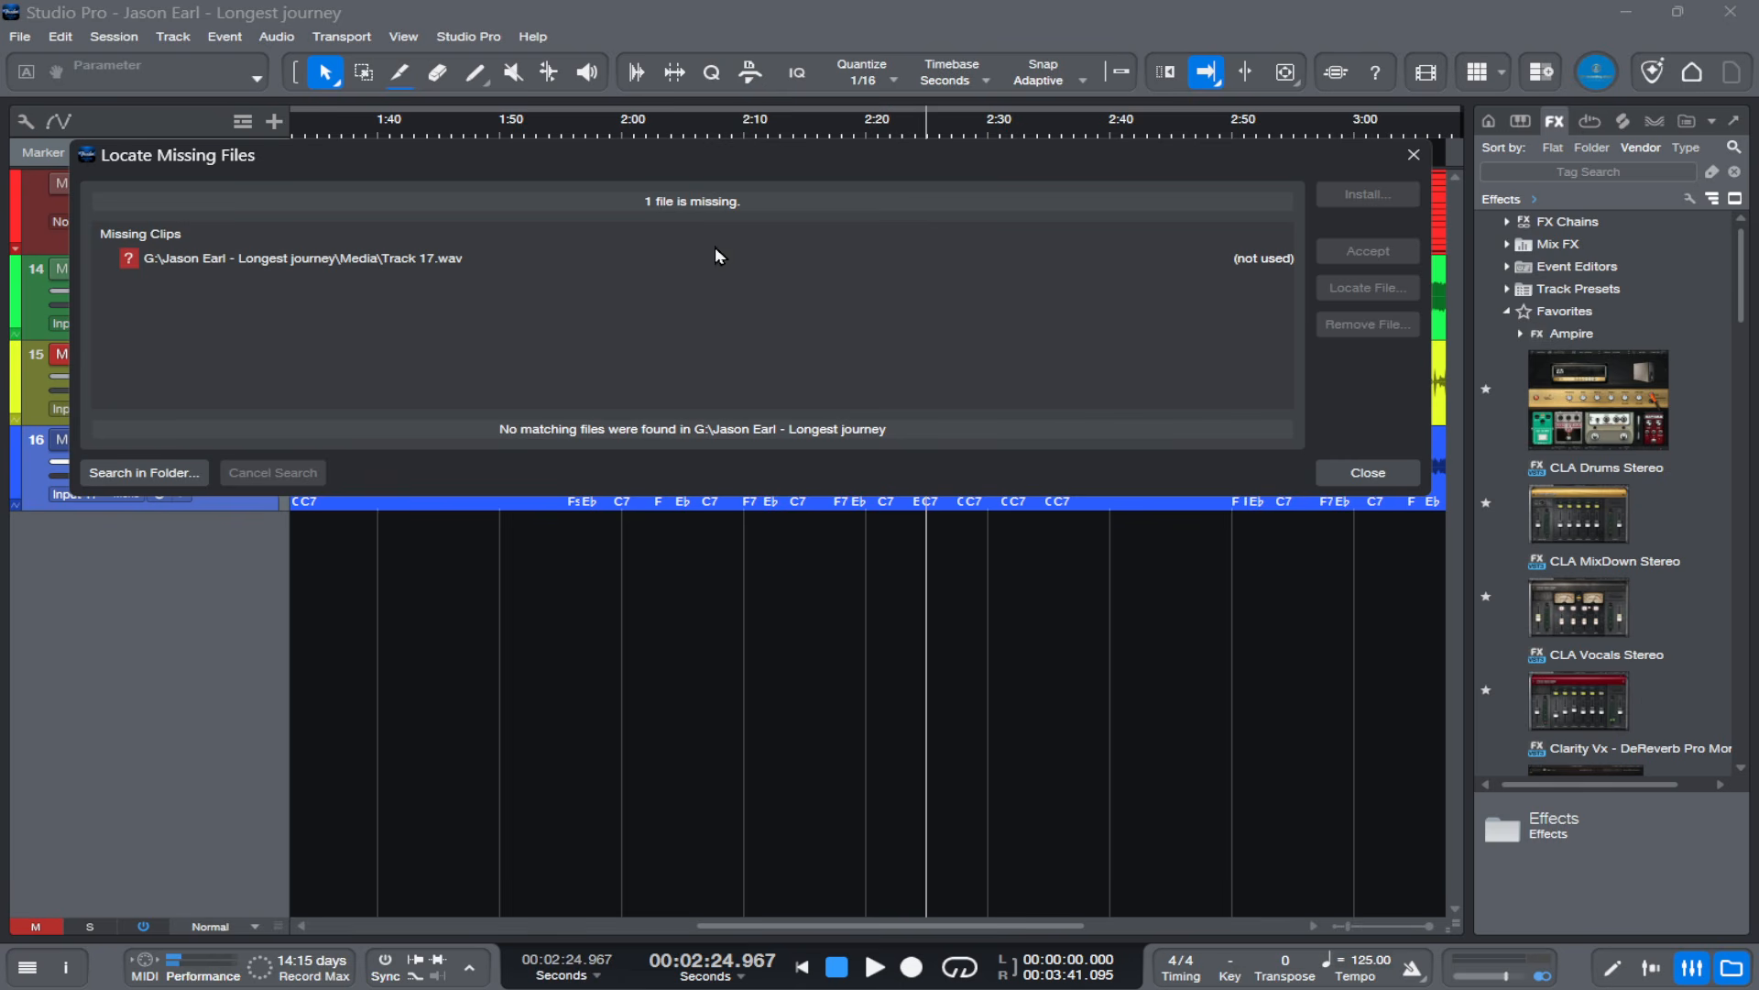
pyautogui.click(1365, 473)
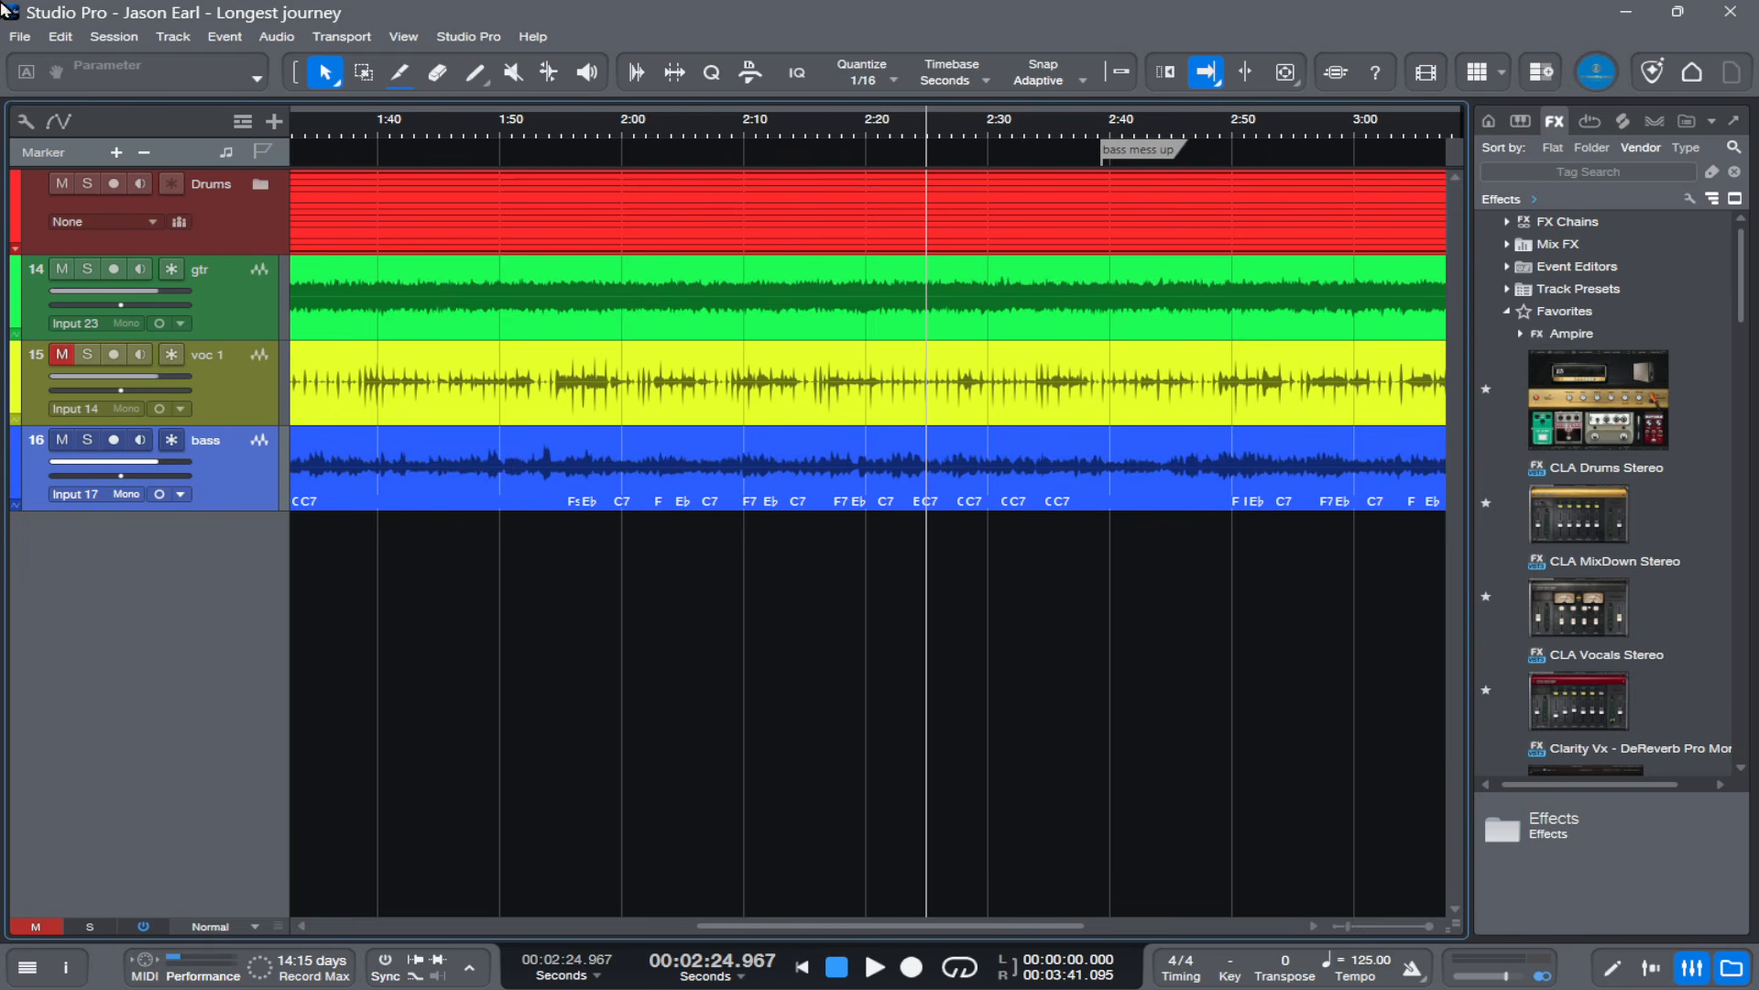
# Step: Remove the unused file Track 17.wav from the session's Pool, with permanent file deletion enabled
pyautogui.click(1712, 120)
pyautogui.click(1628, 332)
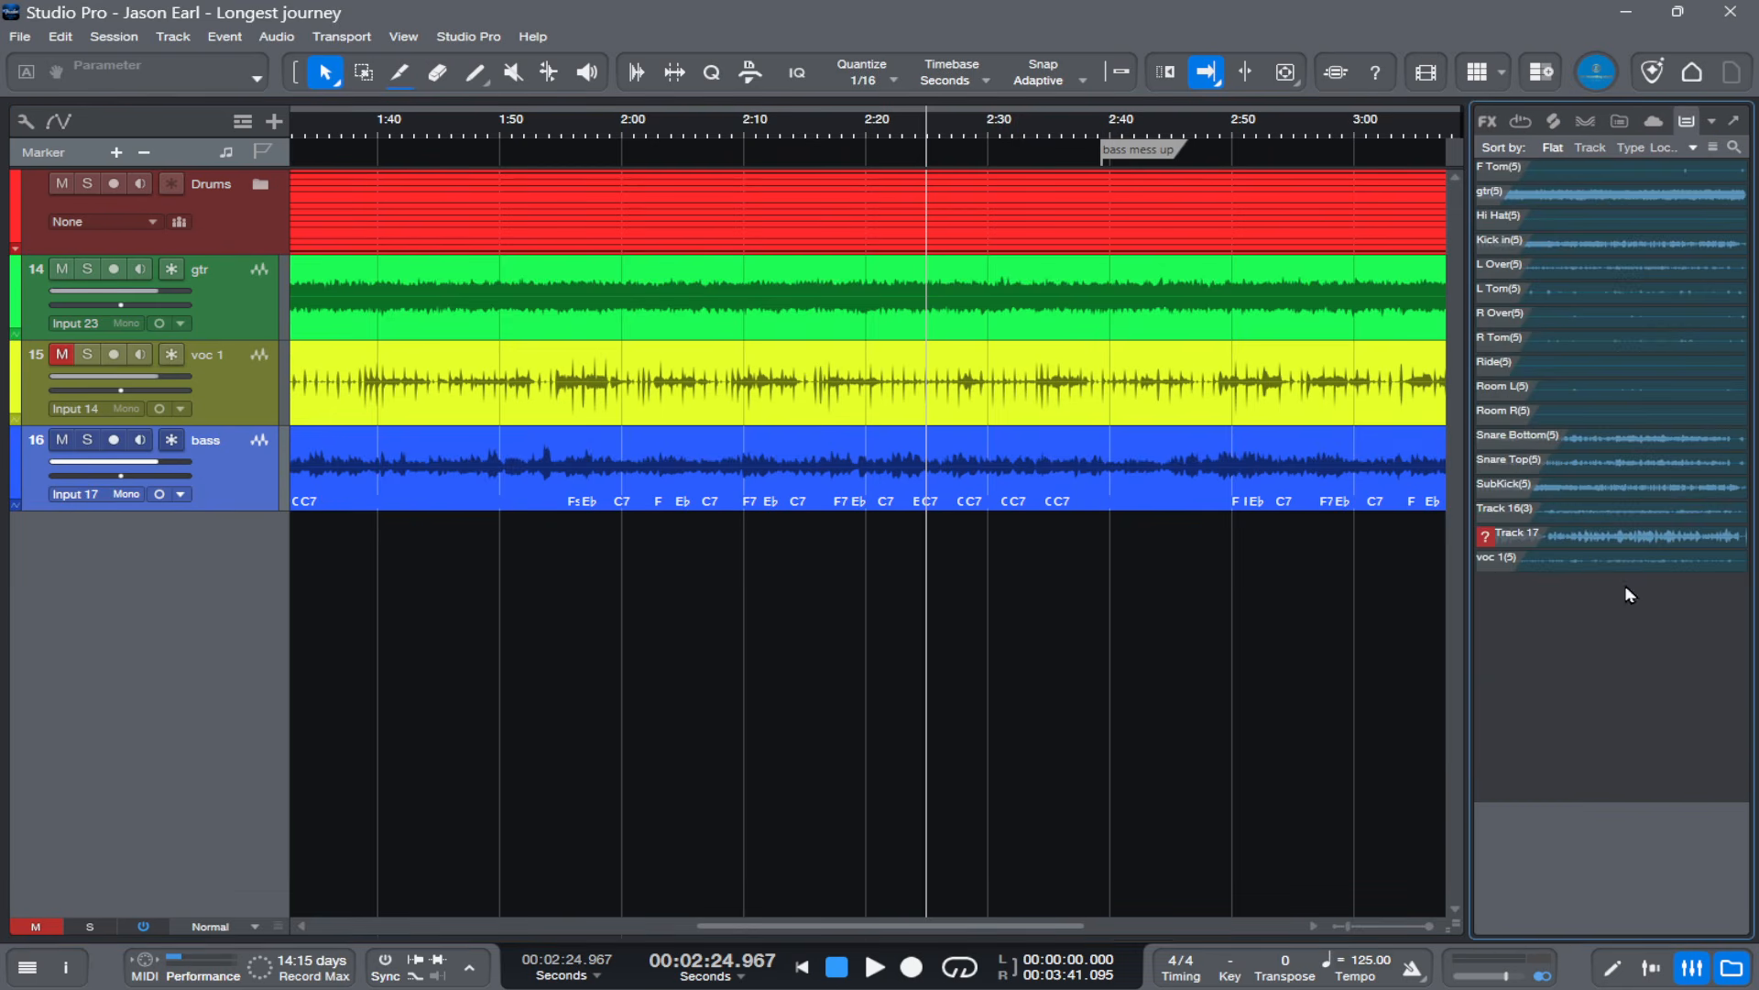
pyautogui.rightClick(1585, 619)
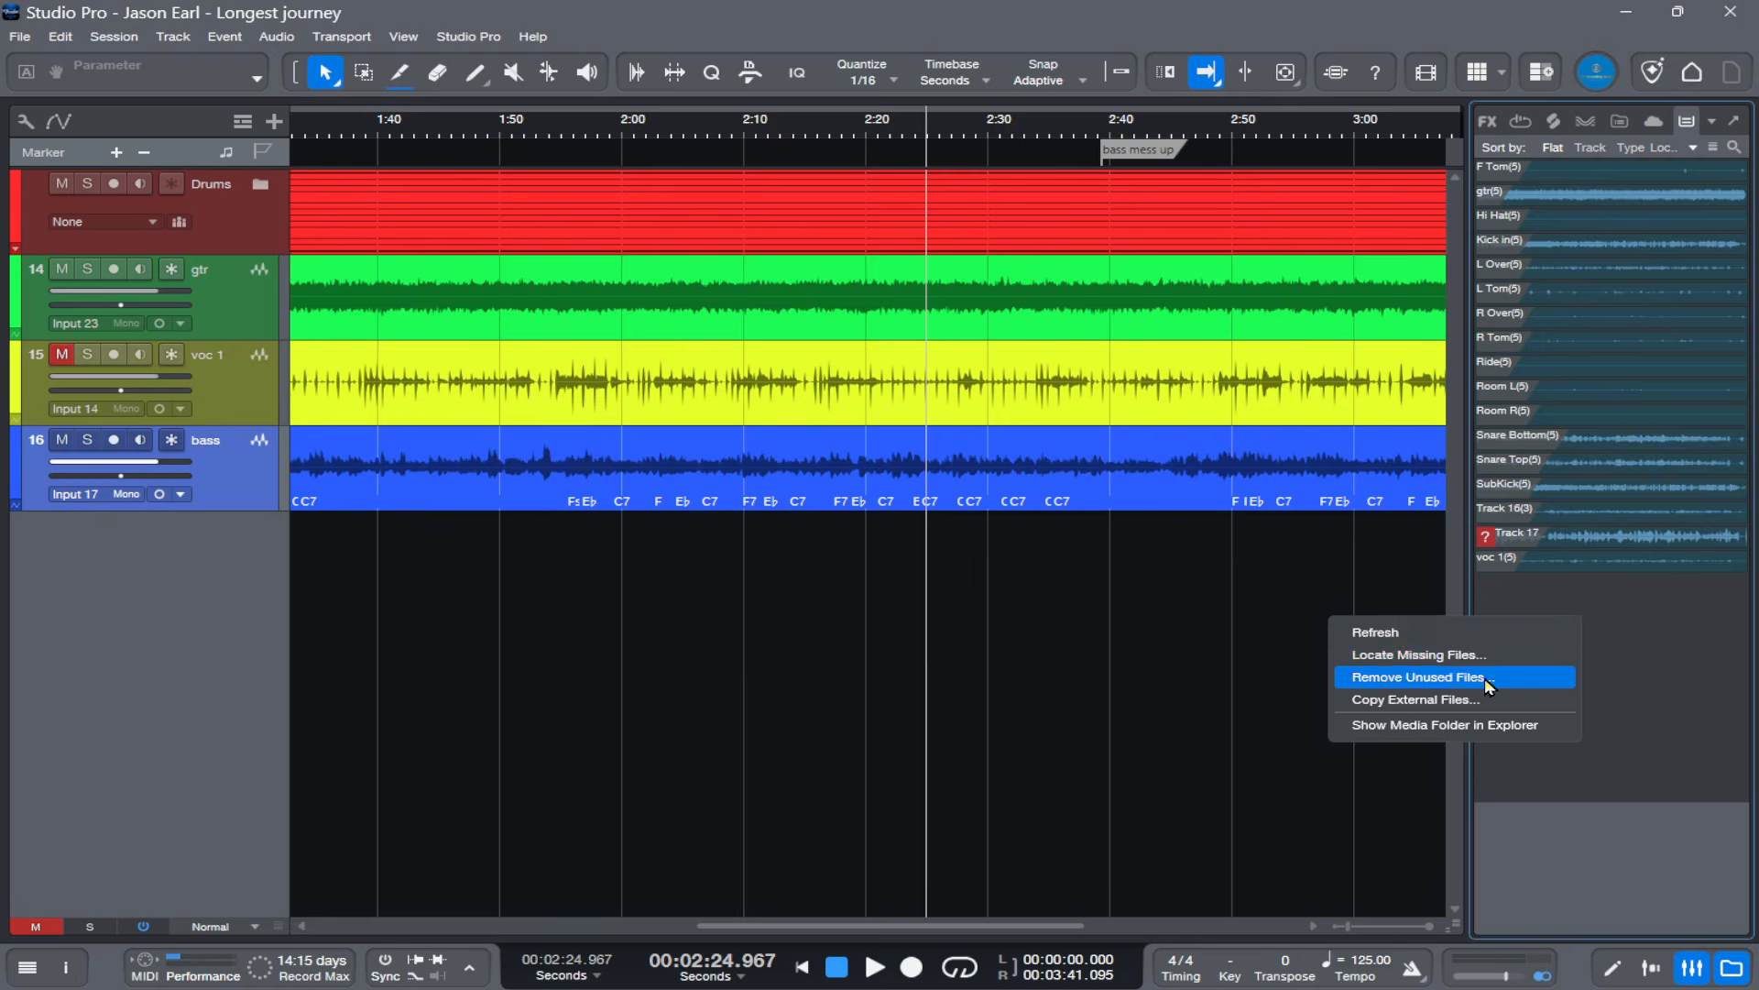
pyautogui.click(1484, 678)
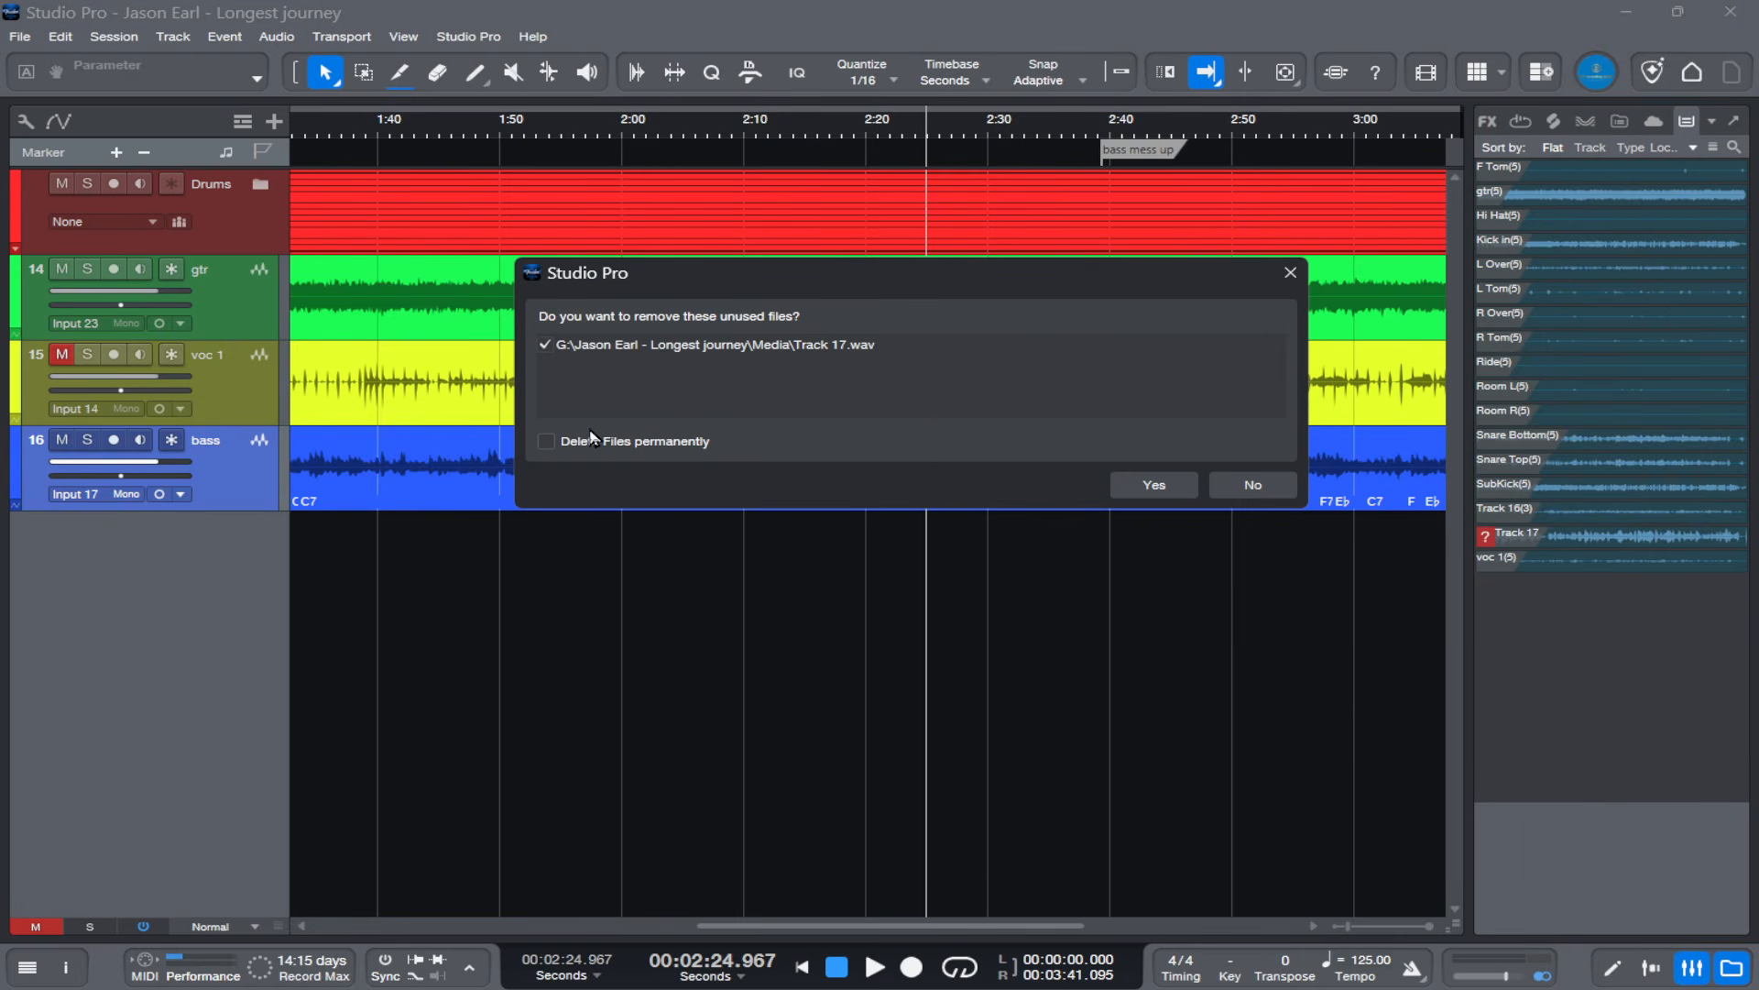
pyautogui.click(548, 441)
pyautogui.click(1151, 485)
pyautogui.click(1008, 505)
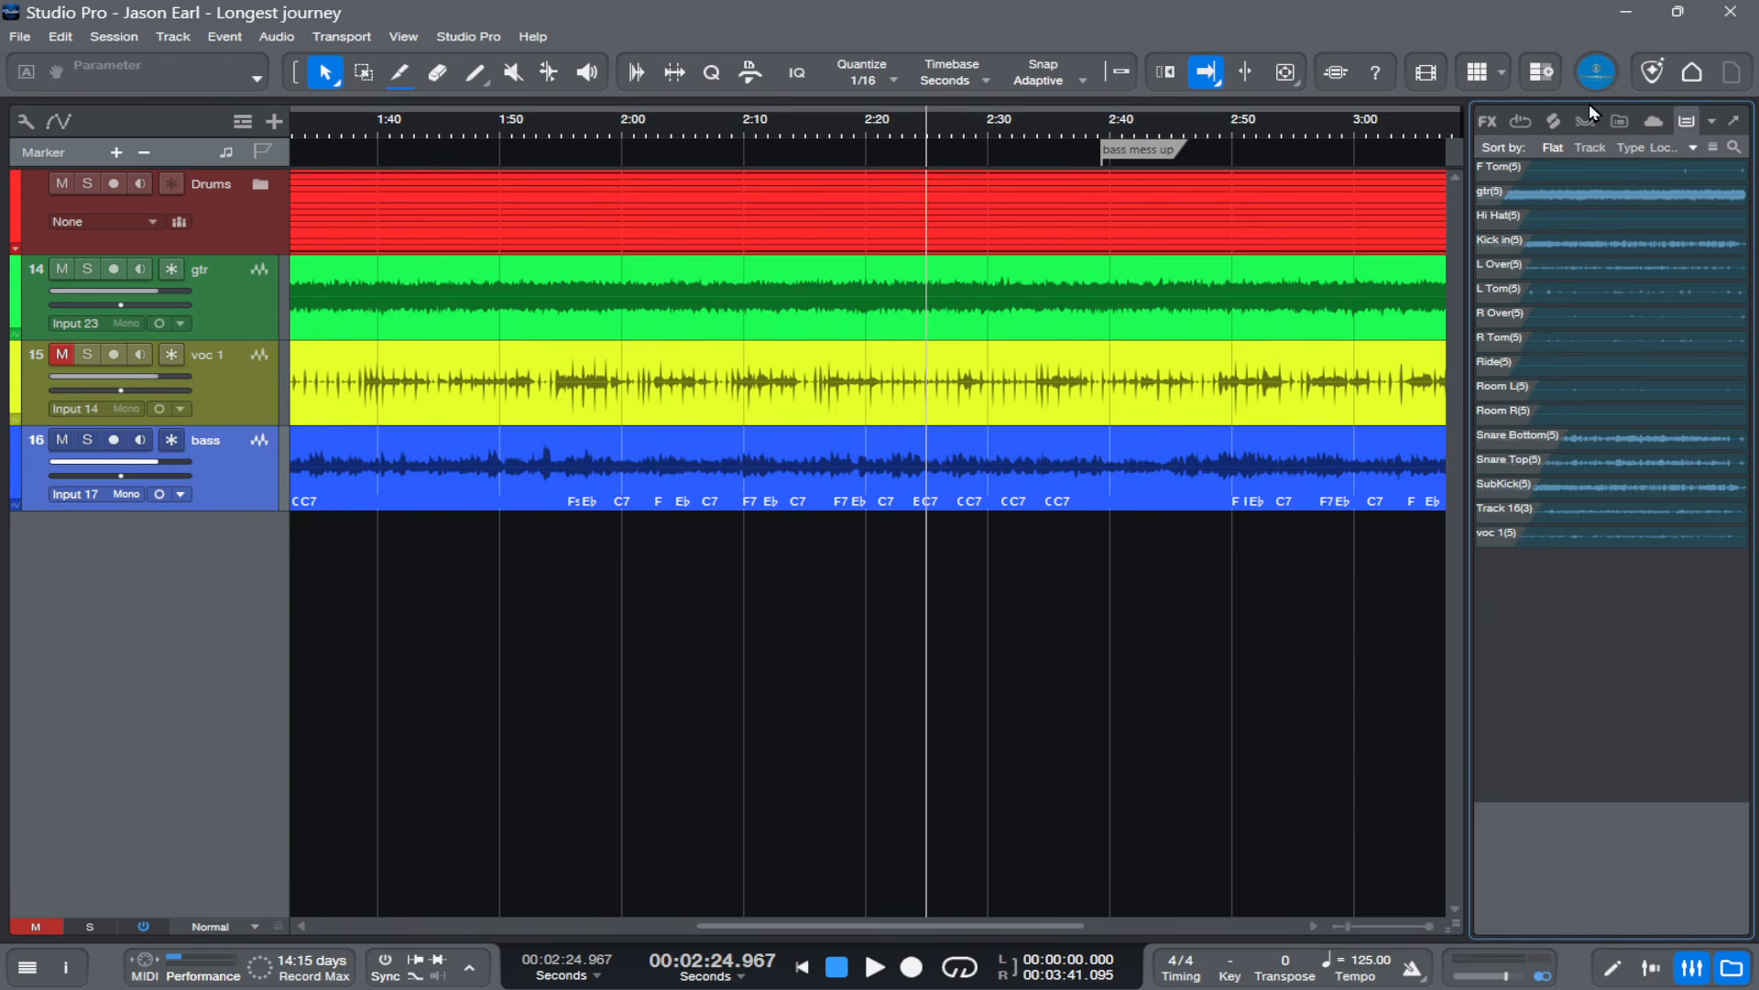
# Step: Hide the mixing console and show the Moises integration in the browser
pyautogui.press('F3')
pyautogui.click(1591, 122)
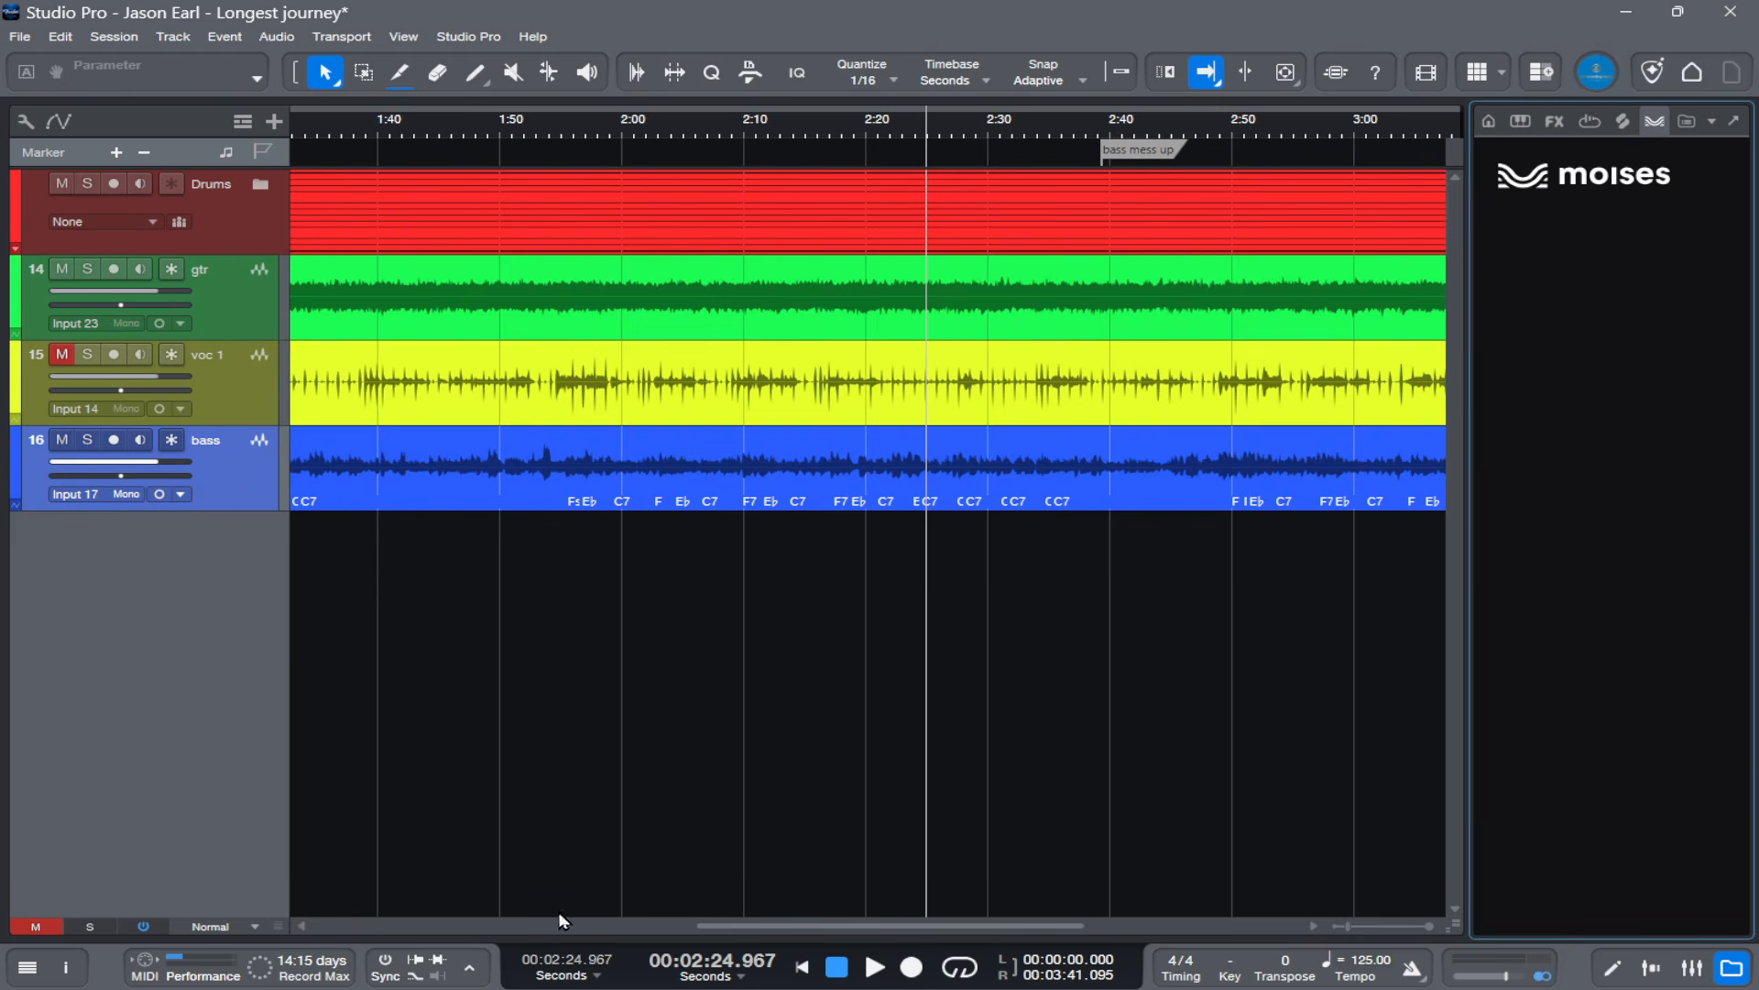
# Step: Return the playhead to the session start and select the Drums folder's event
pyautogui.press('Home')
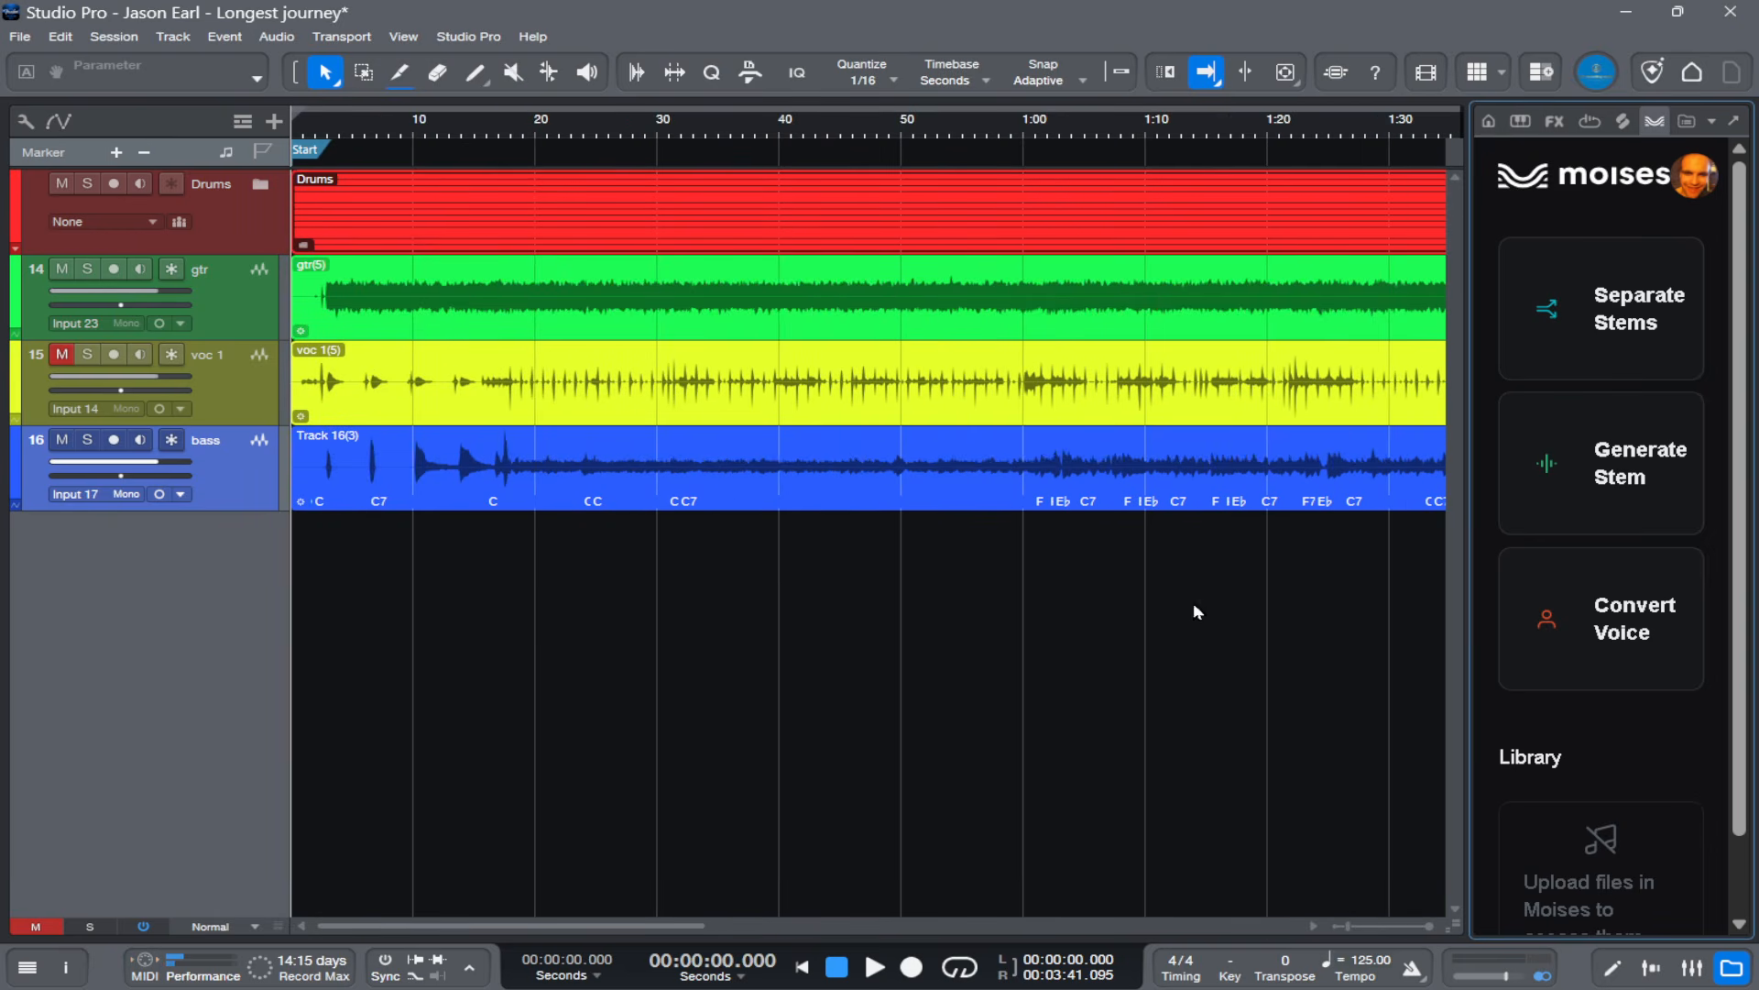
pyautogui.click(666, 212)
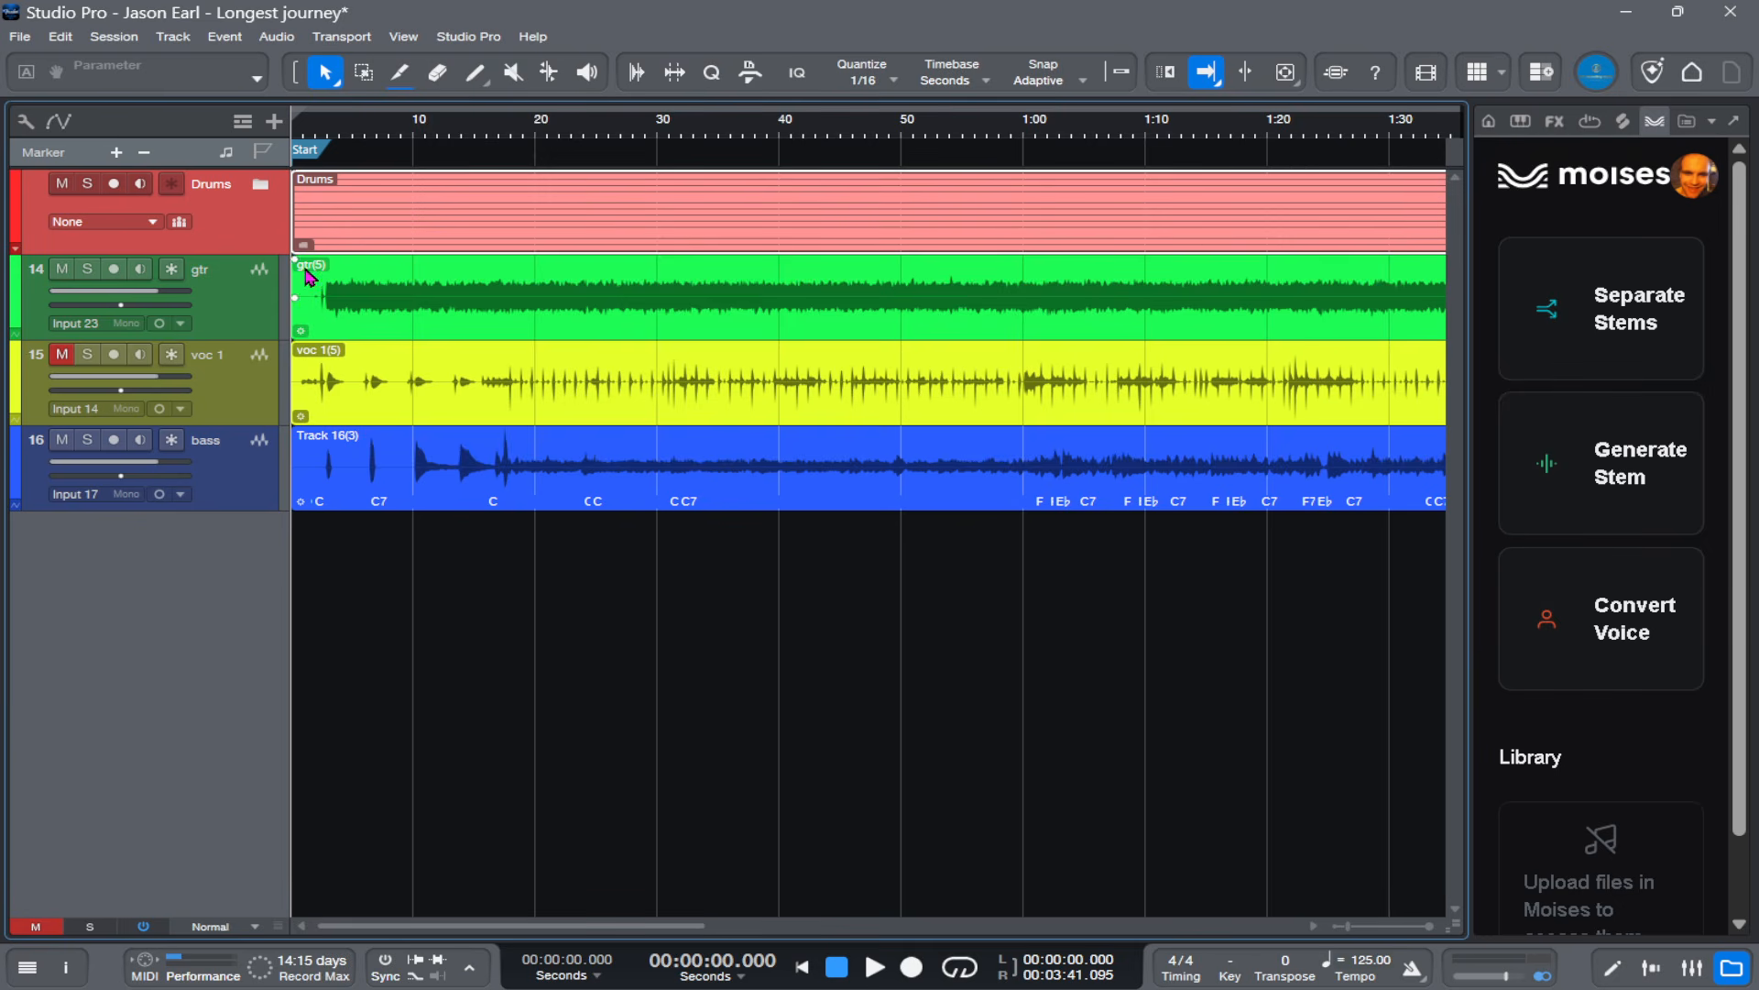
# Step: Audition the soloed Drums folder from the session start with its tracks expanded, and clear the solo and collapse the folder
pyautogui.click(87, 184)
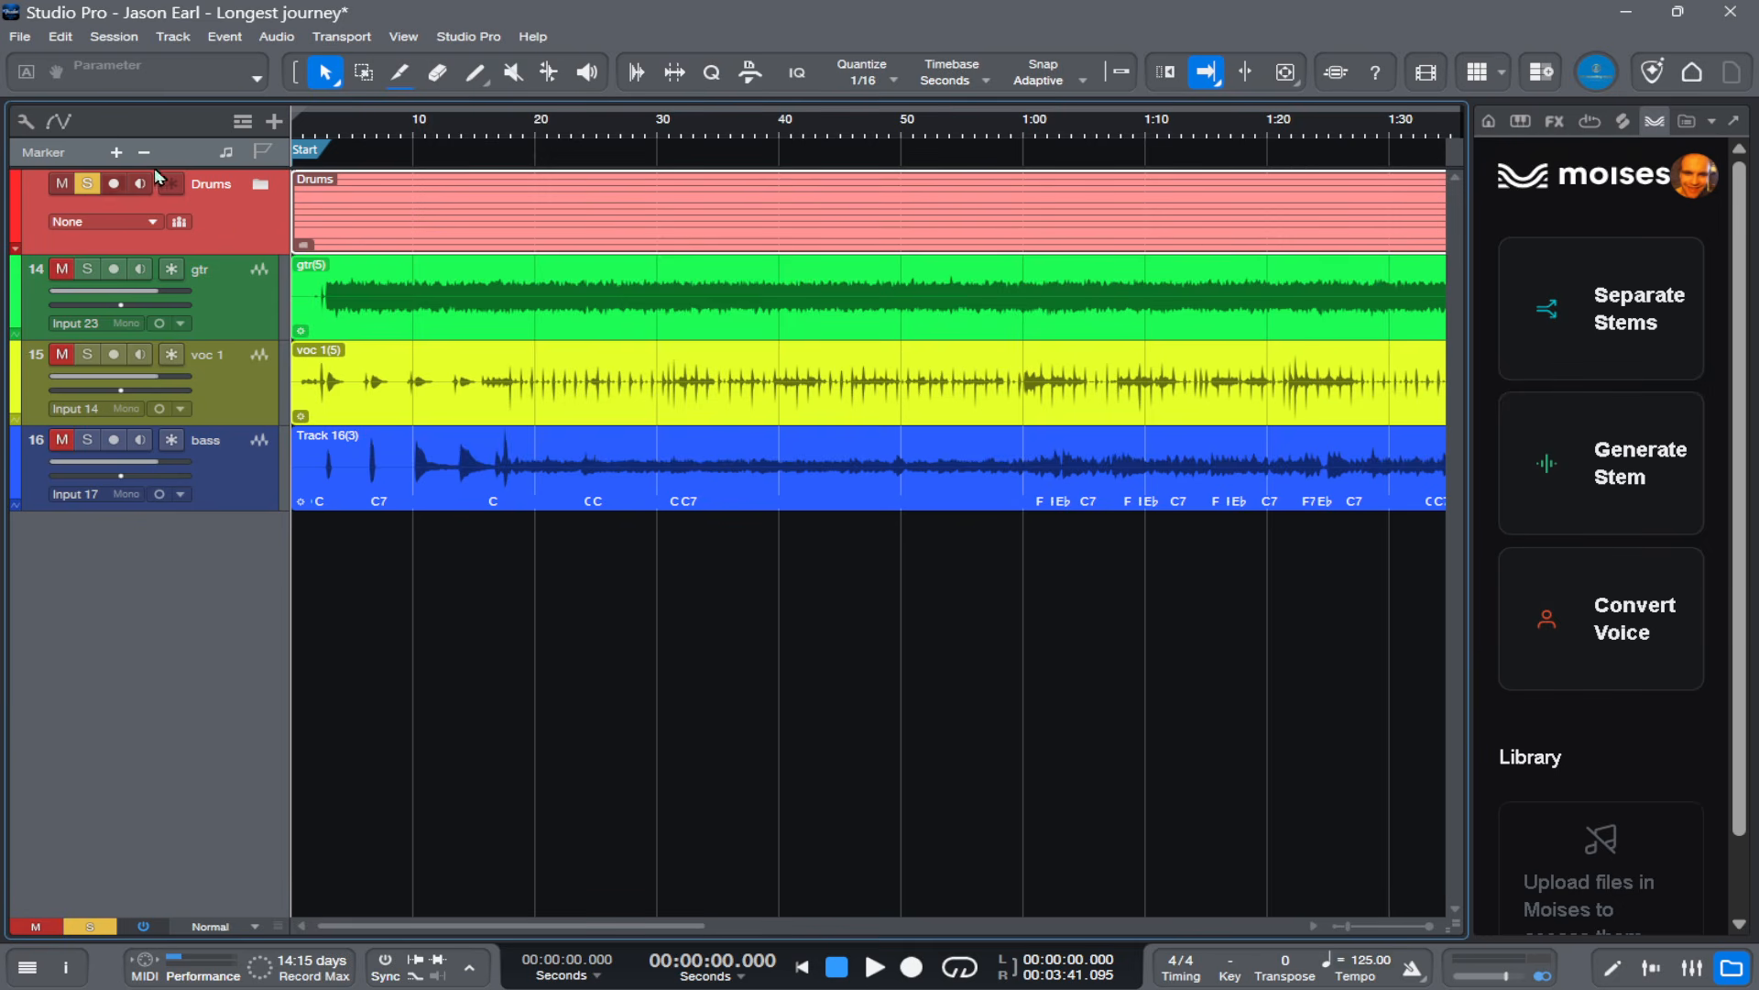
pyautogui.click(272, 186)
pyautogui.press('space')
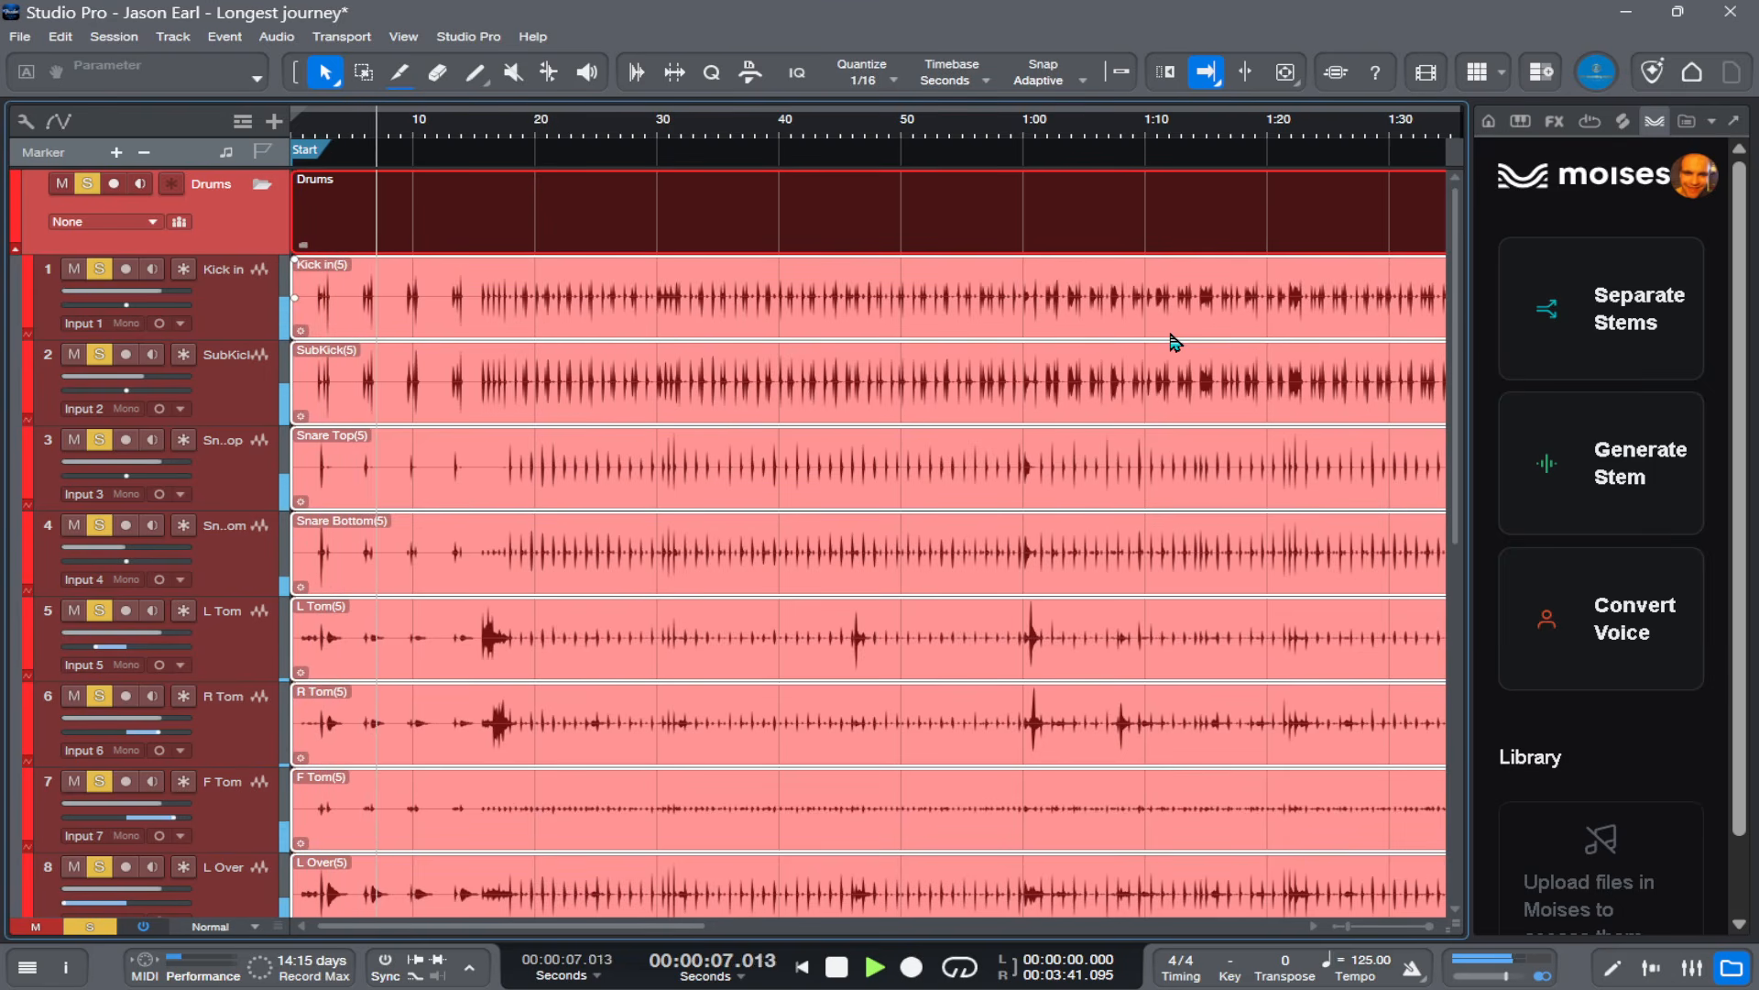
pyautogui.press('space')
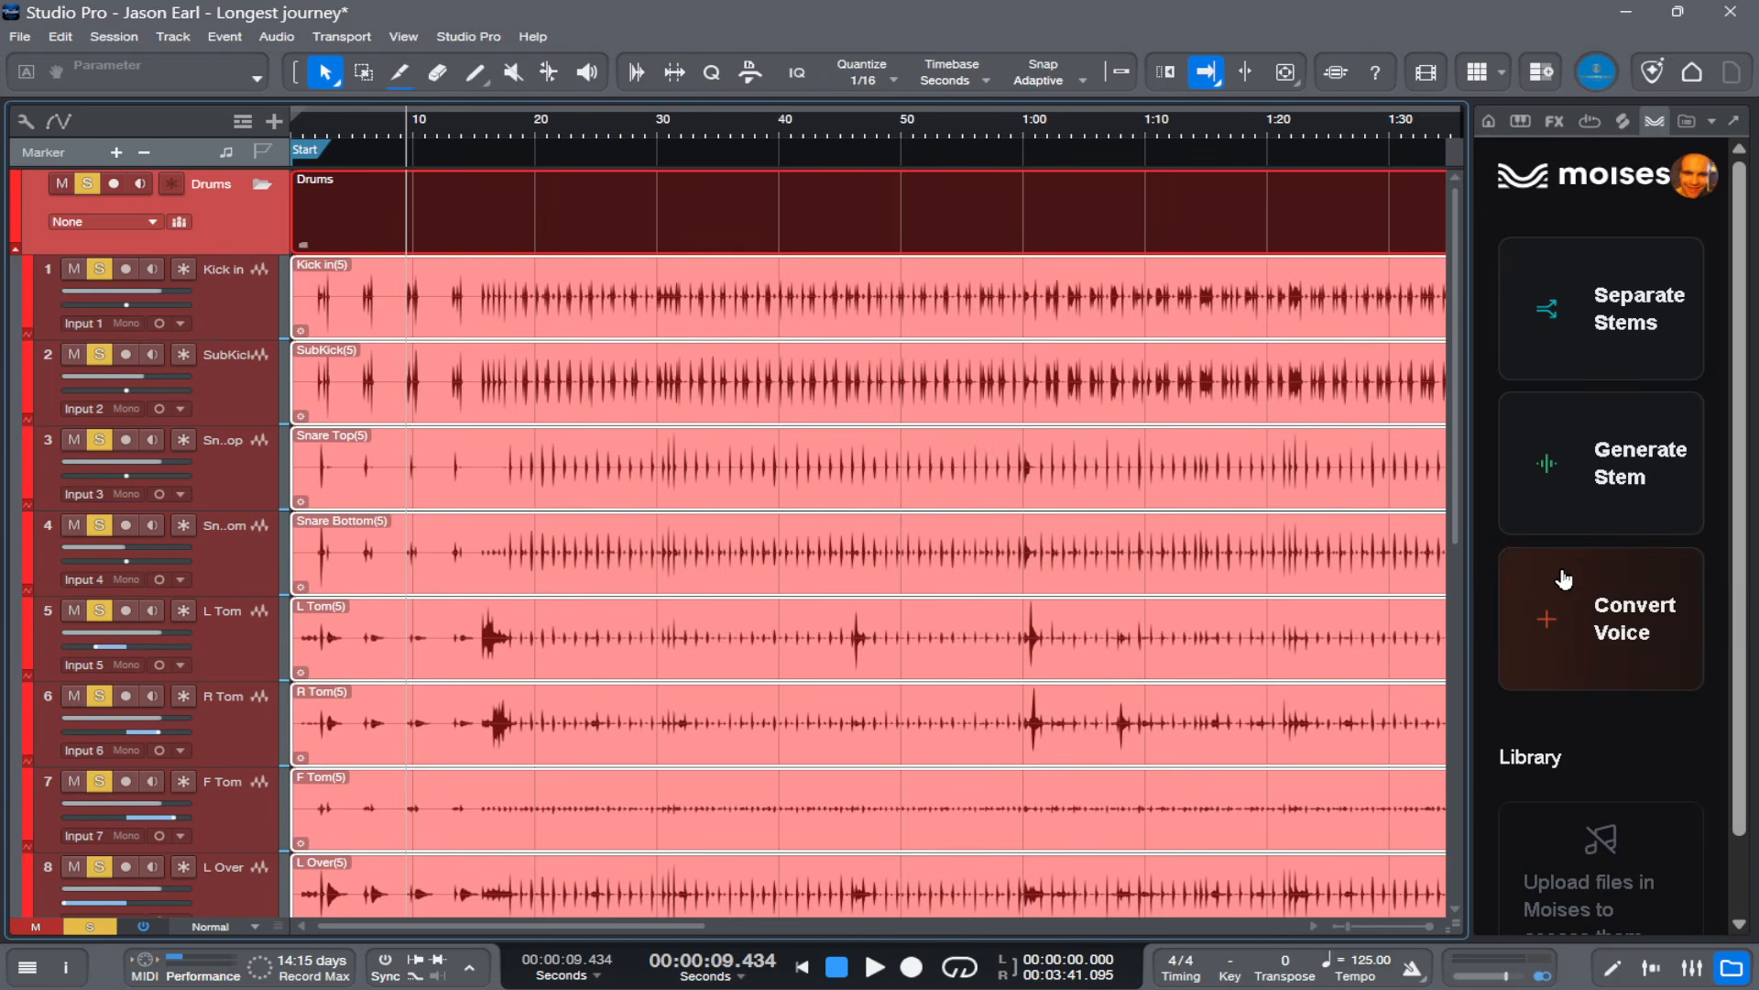
pyautogui.press('s')
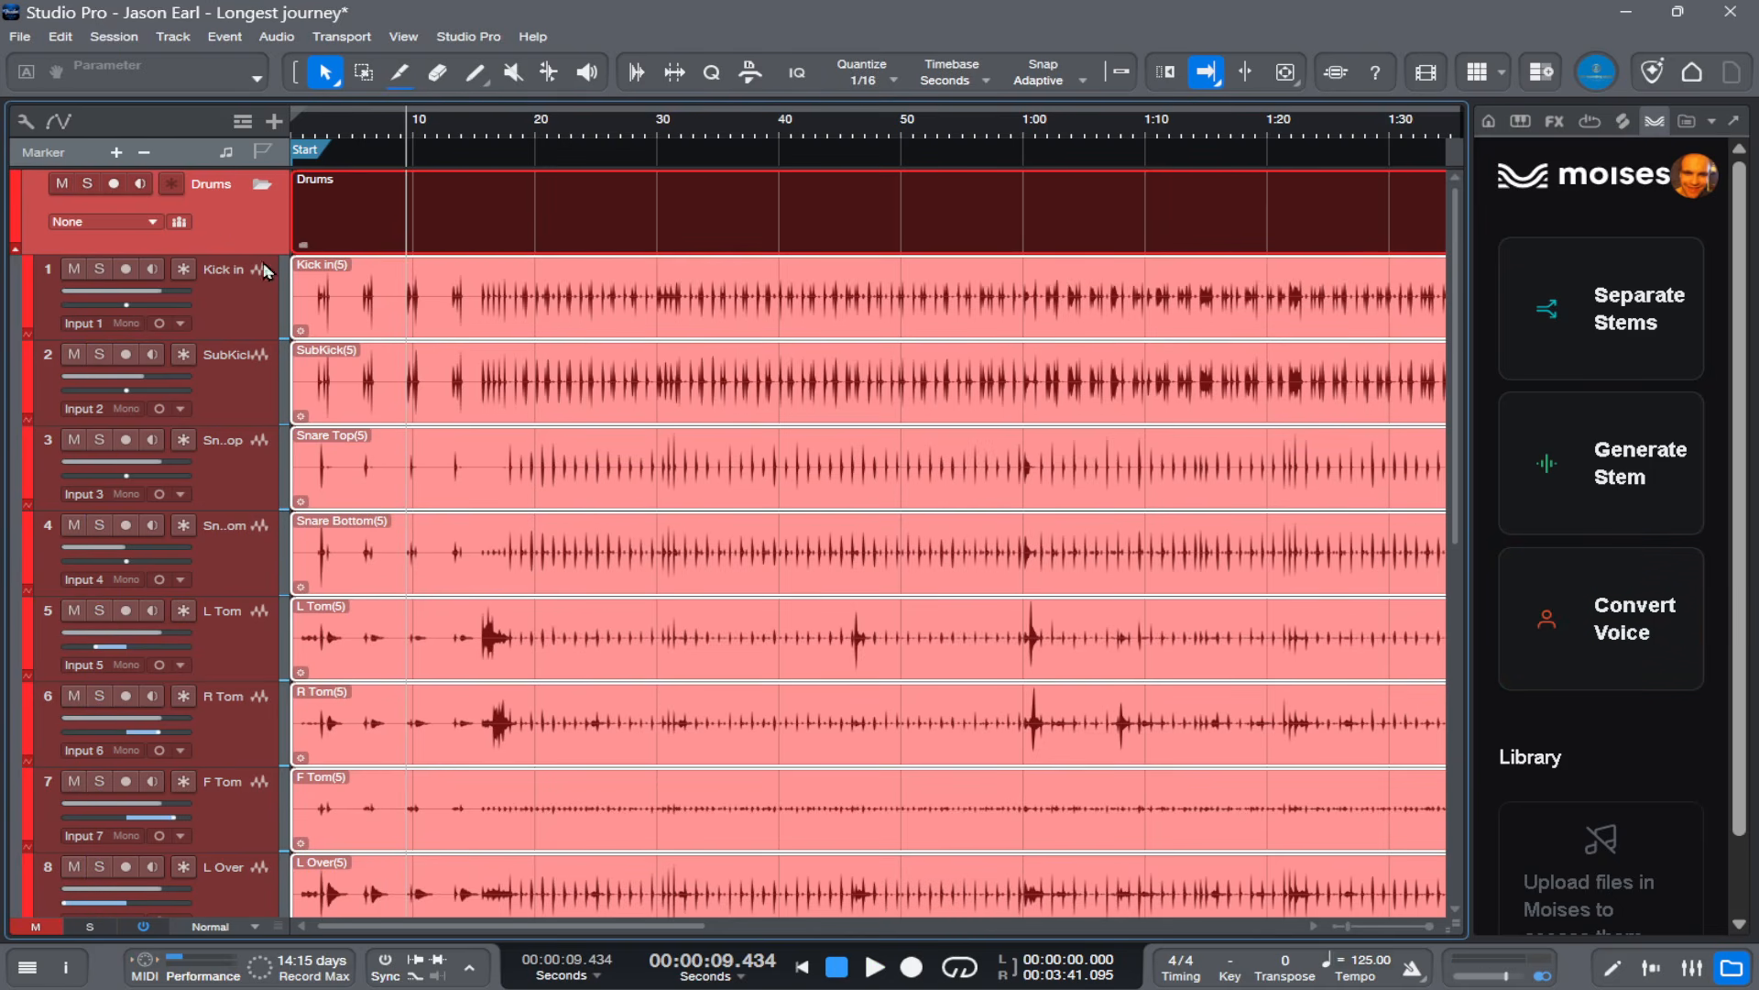
pyautogui.click(262, 184)
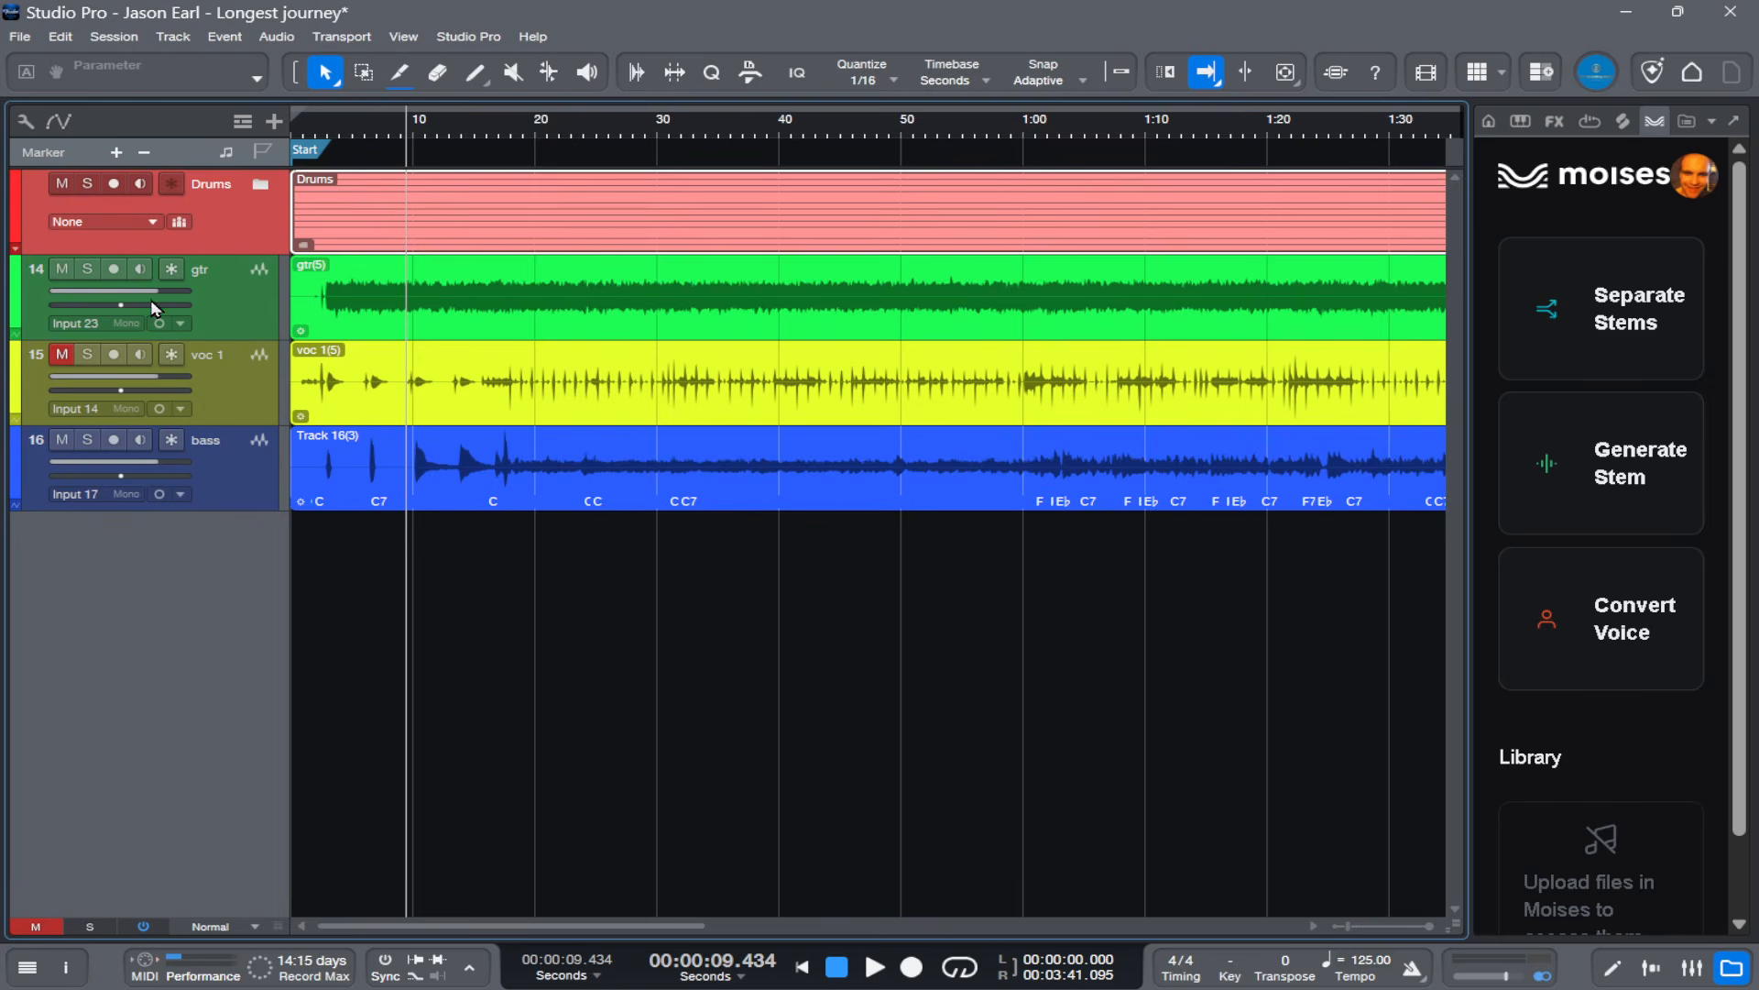
# Step: Play a few seconds of the full mix, and solo the Drums folder with the playhead back at the session start
pyautogui.click(85, 184)
pyautogui.click(84, 183)
pyautogui.press('space')
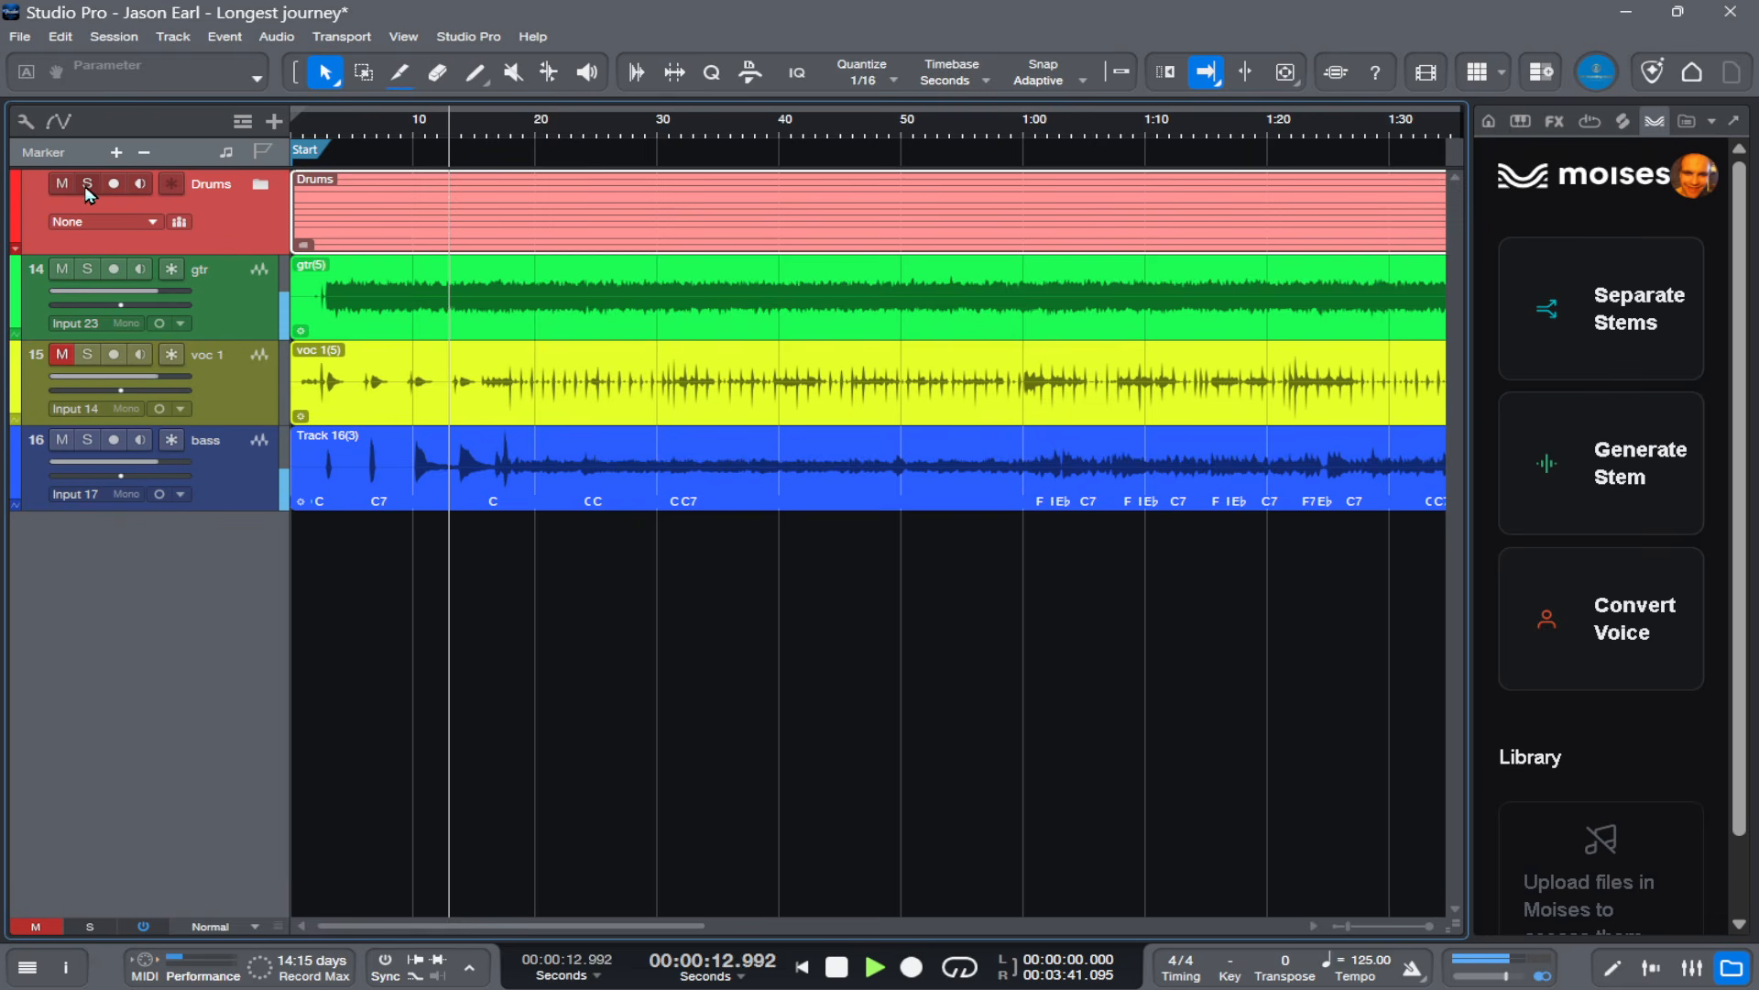
pyautogui.press('space')
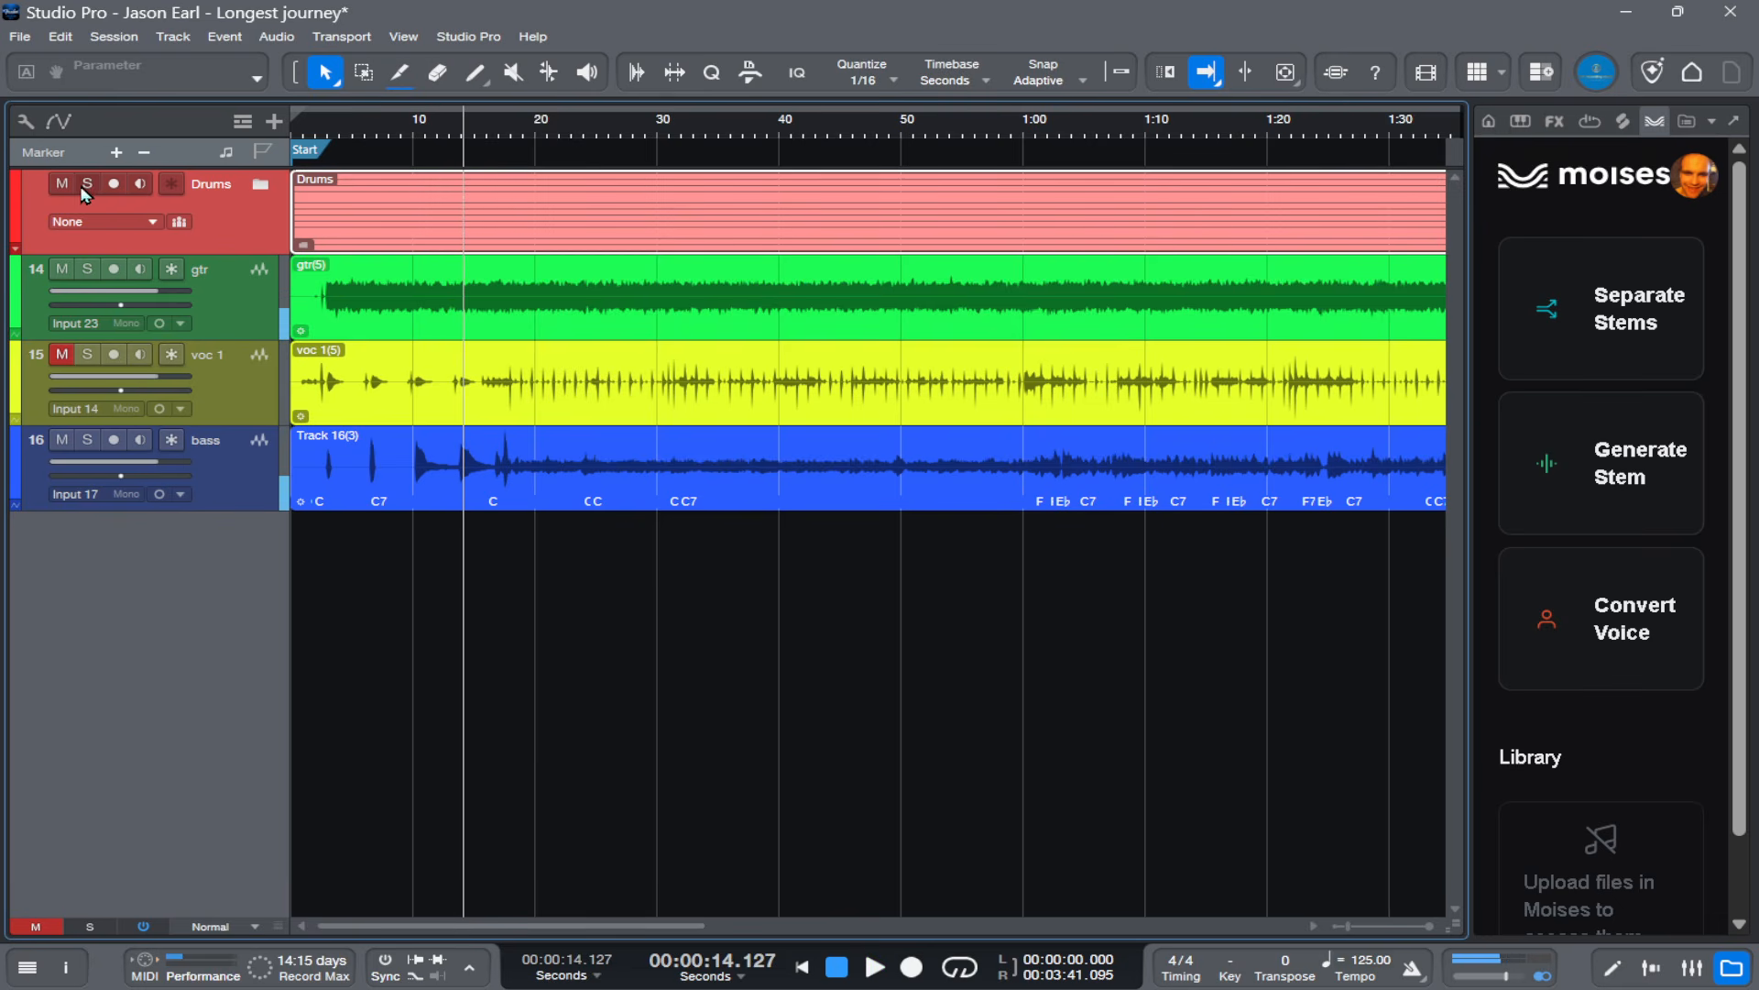
pyautogui.click(87, 183)
pyautogui.click(801, 967)
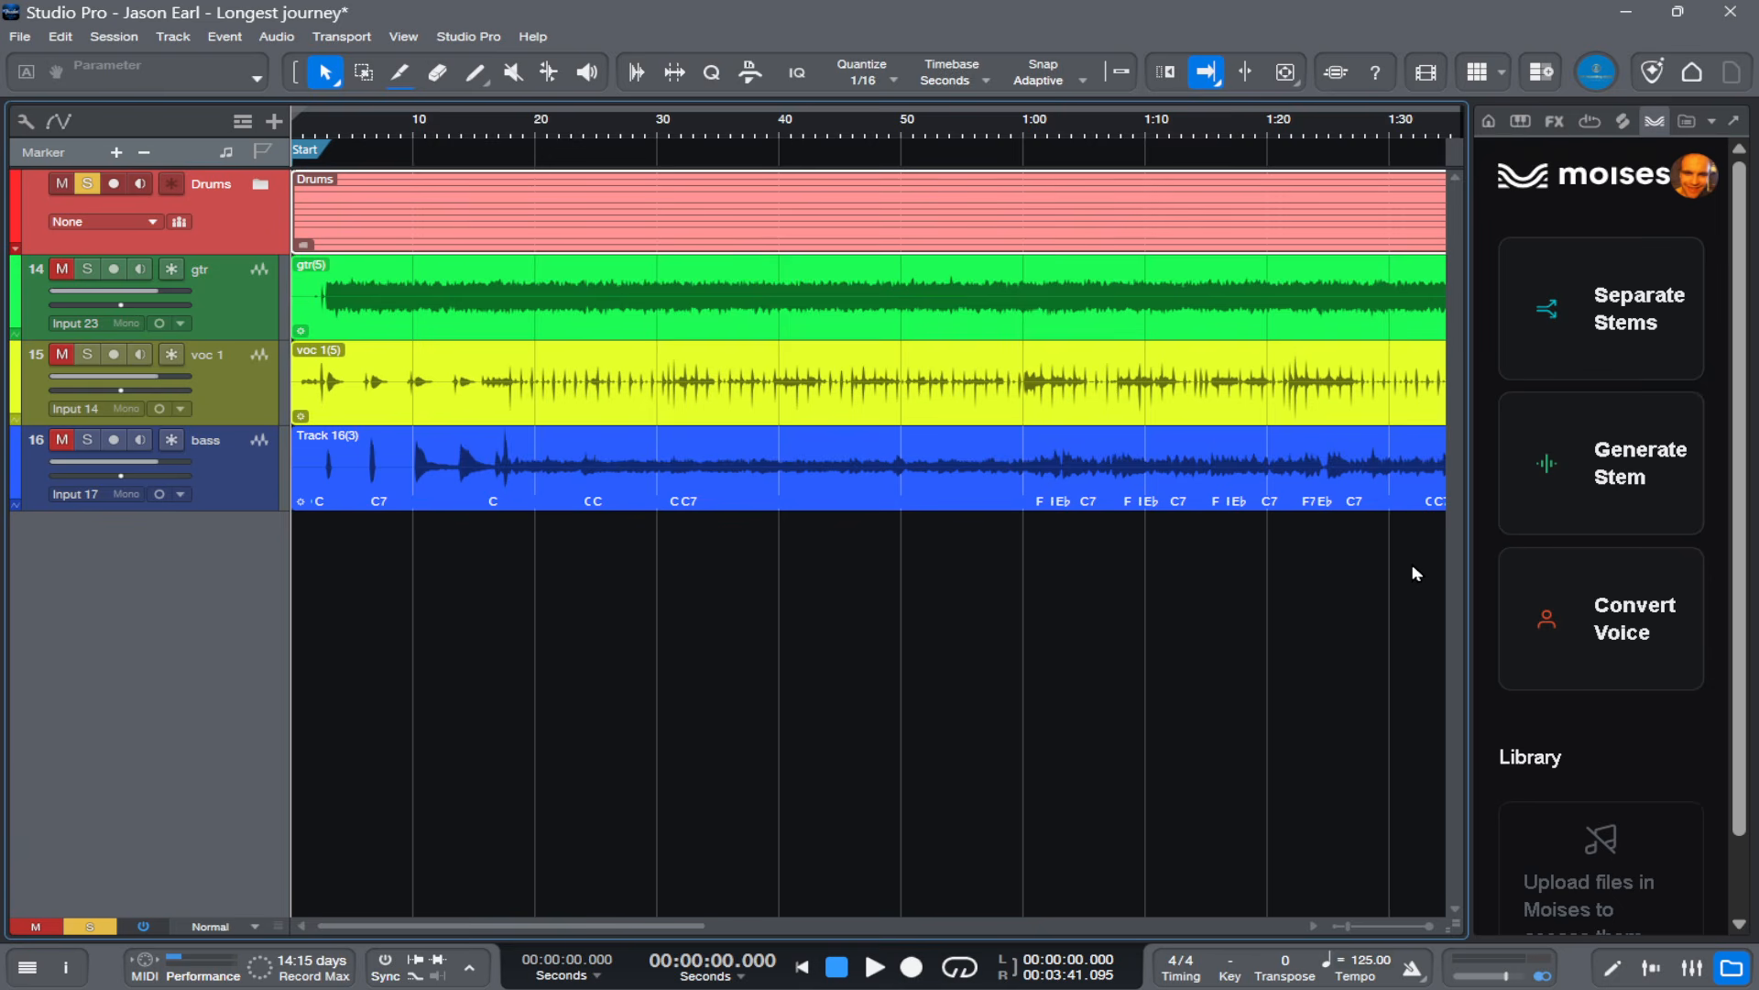
# Step: Check the available audio devices in the Audio Setup options, keep PreSonus FireStudio and cancel the dialog
pyautogui.click(495, 41)
pyautogui.click(504, 331)
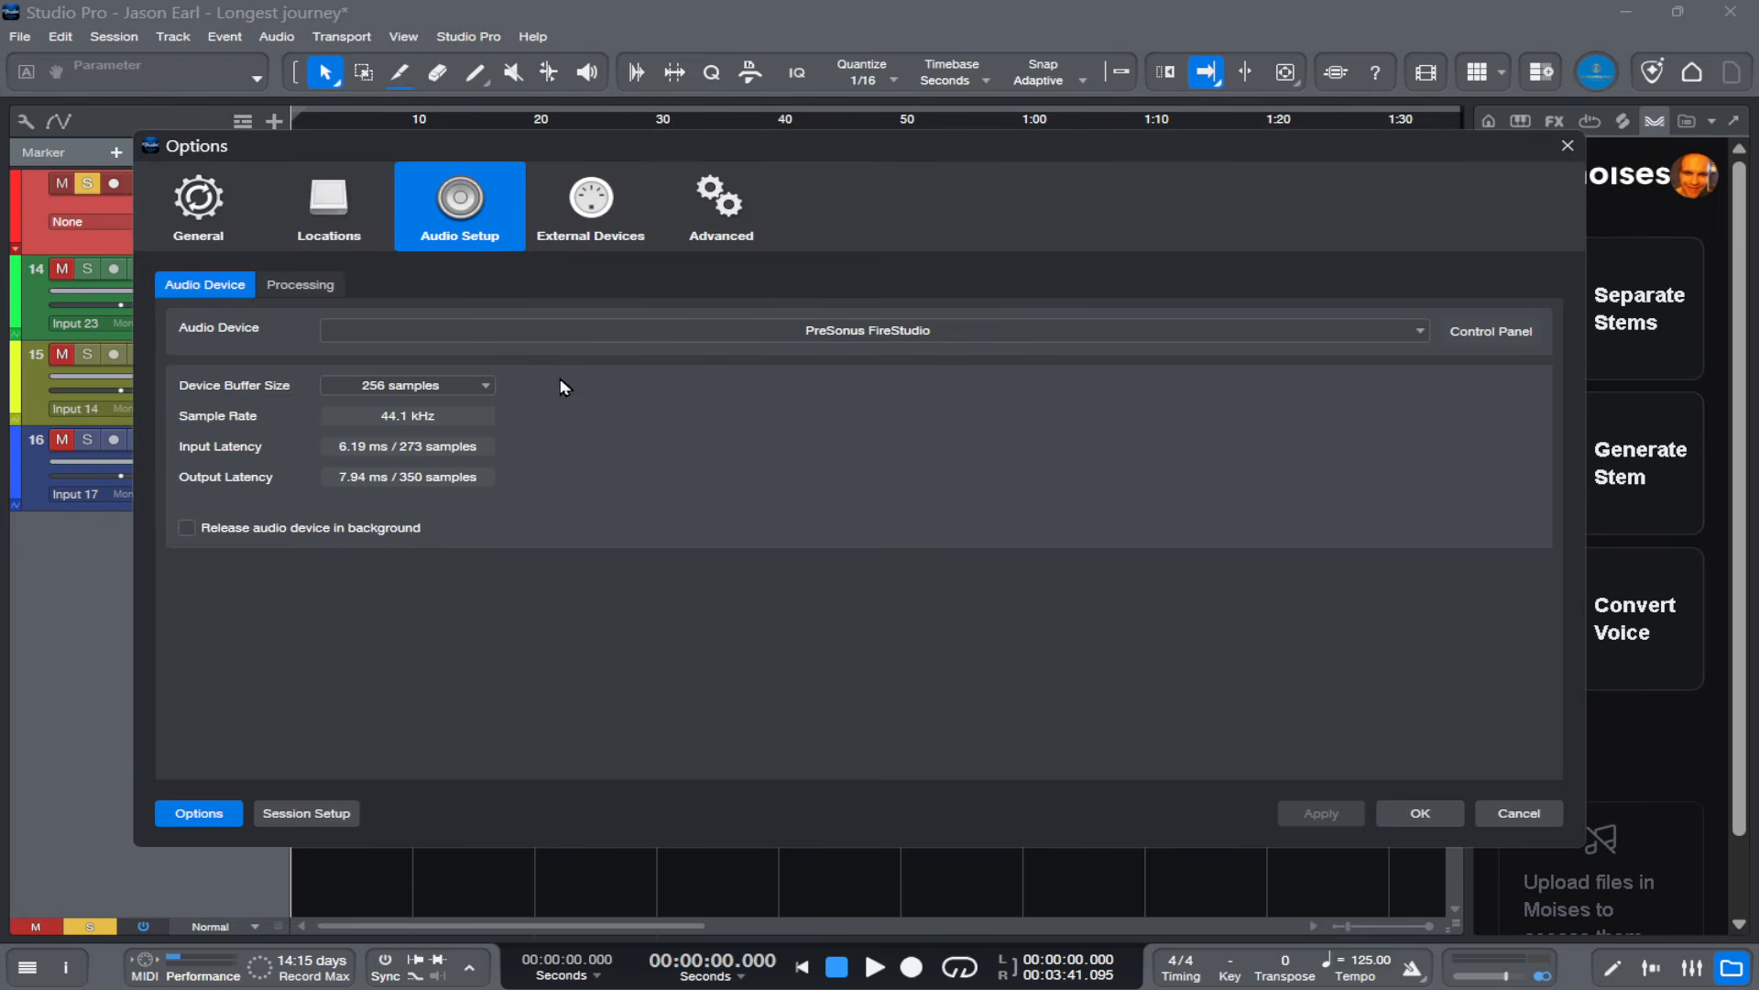
pyautogui.click(827, 330)
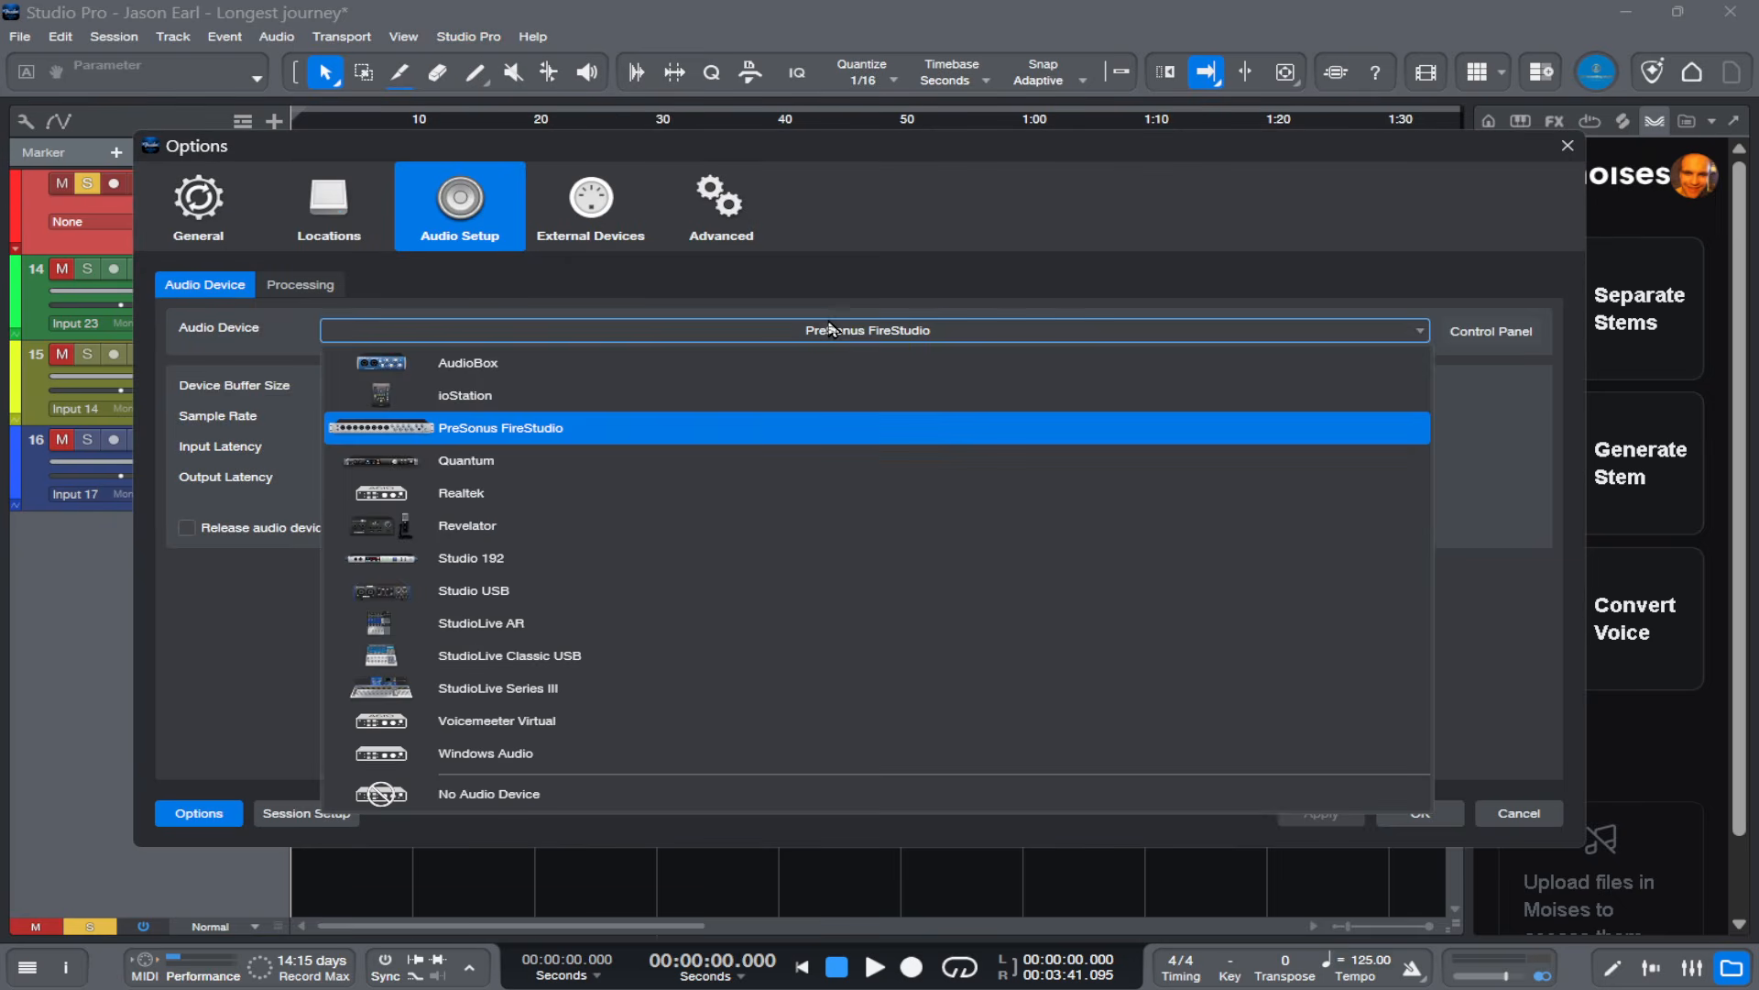
pyautogui.click(511, 431)
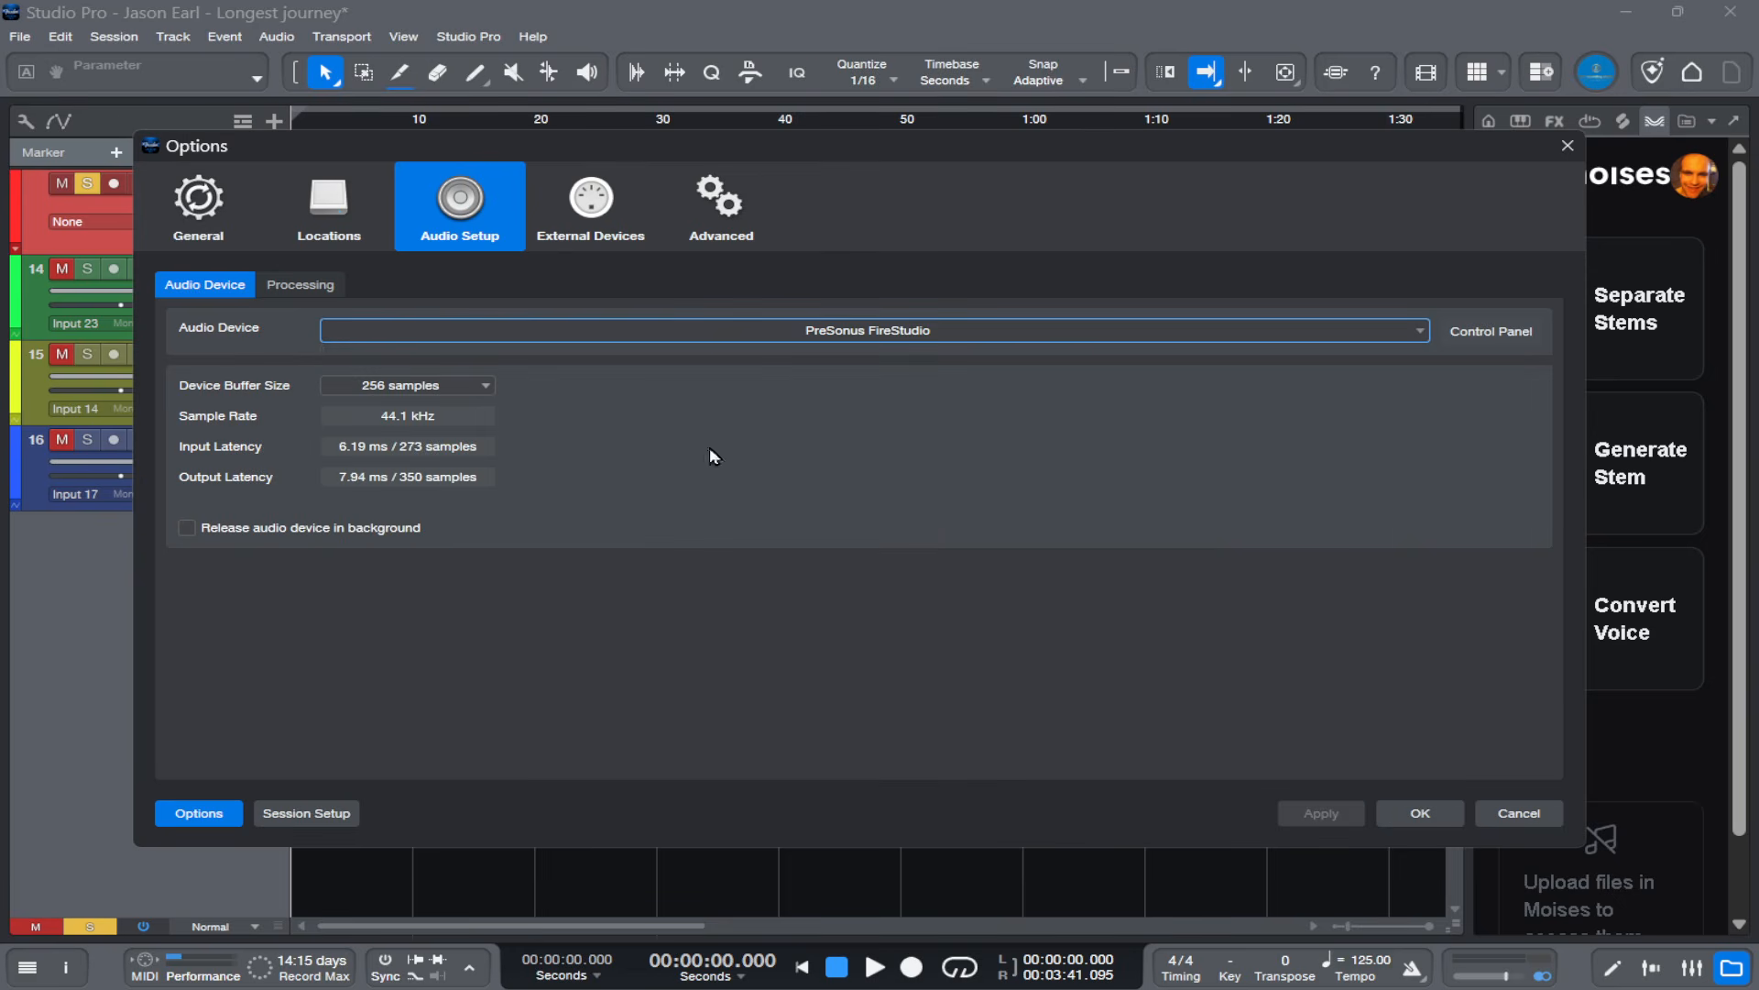
pyautogui.click(1504, 816)
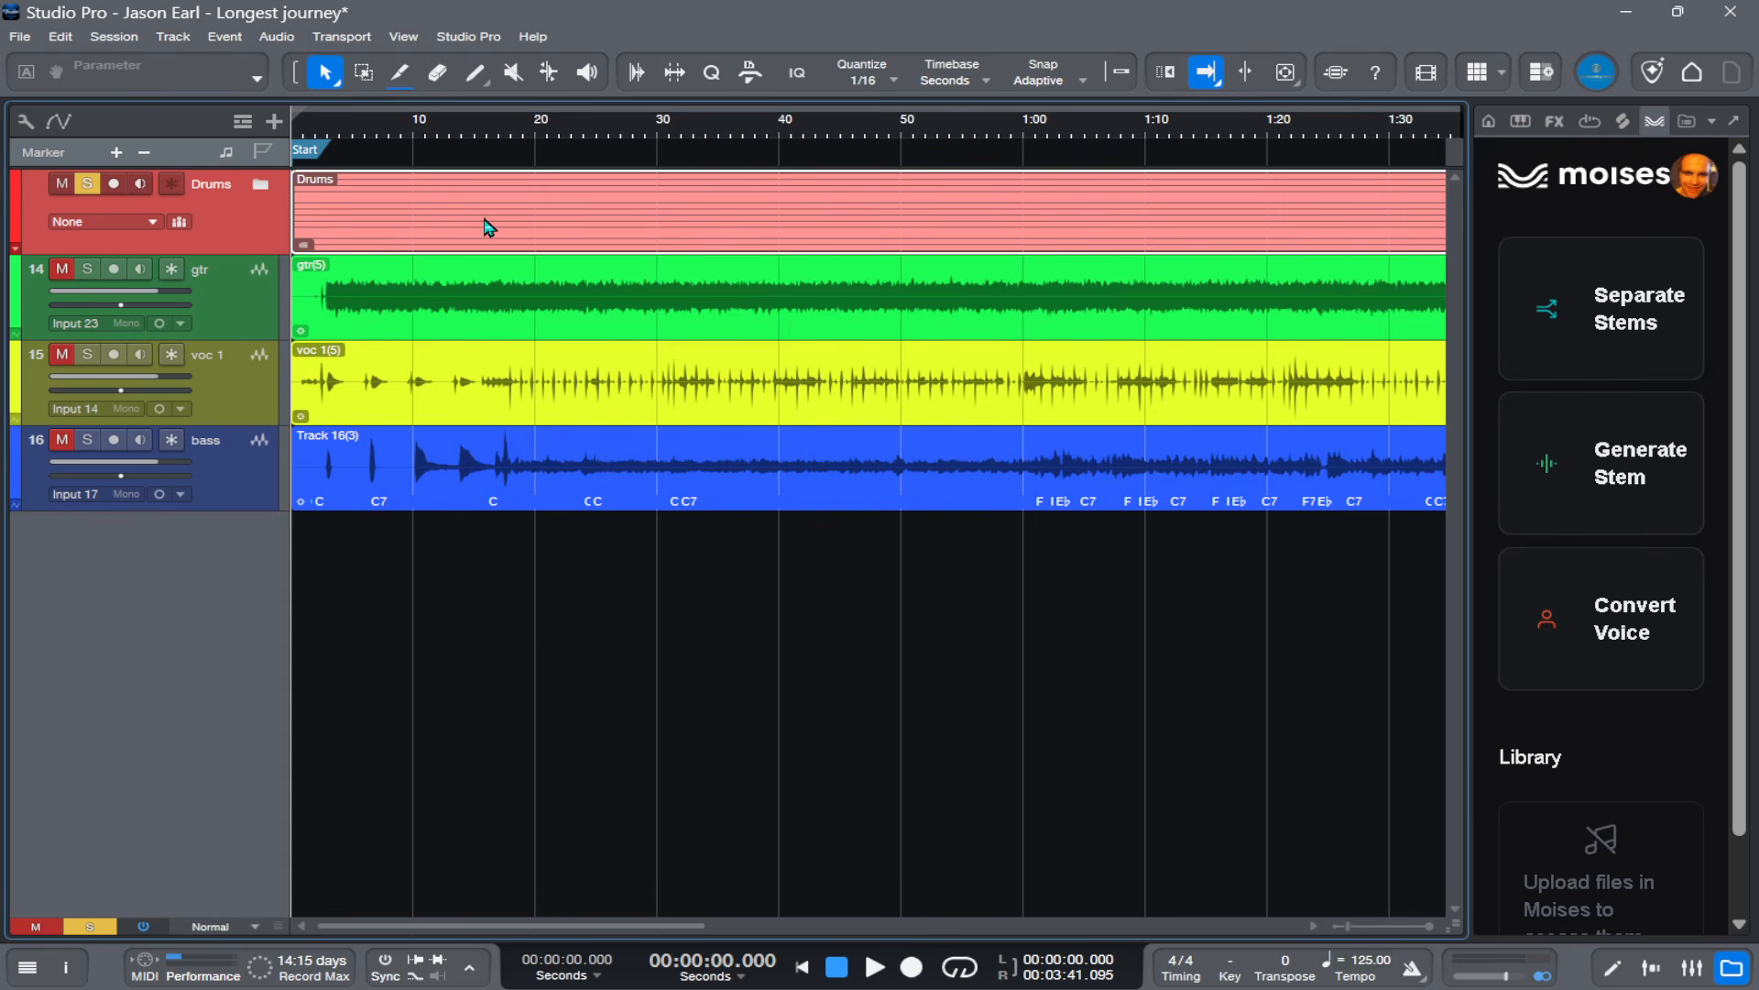
# Step: Audition the soloed Drums folder from about 6 seconds and return the playhead to the session start
pyautogui.click(370, 138)
pyautogui.press('space')
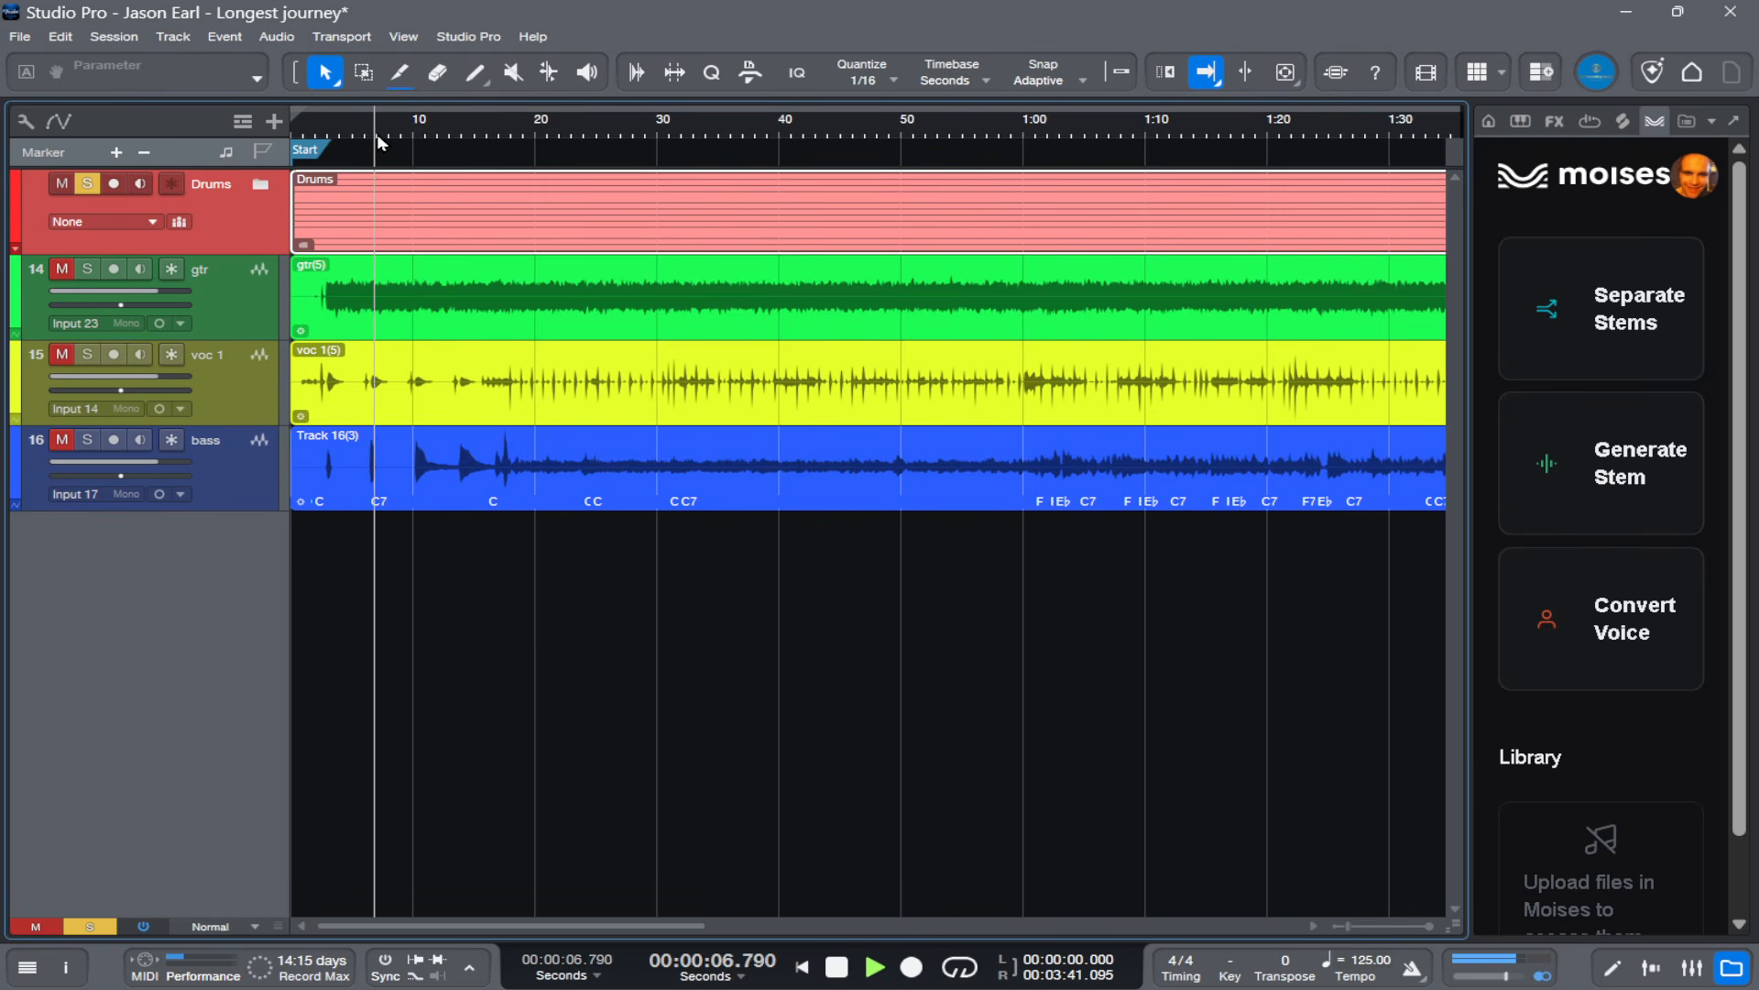
pyautogui.press('space')
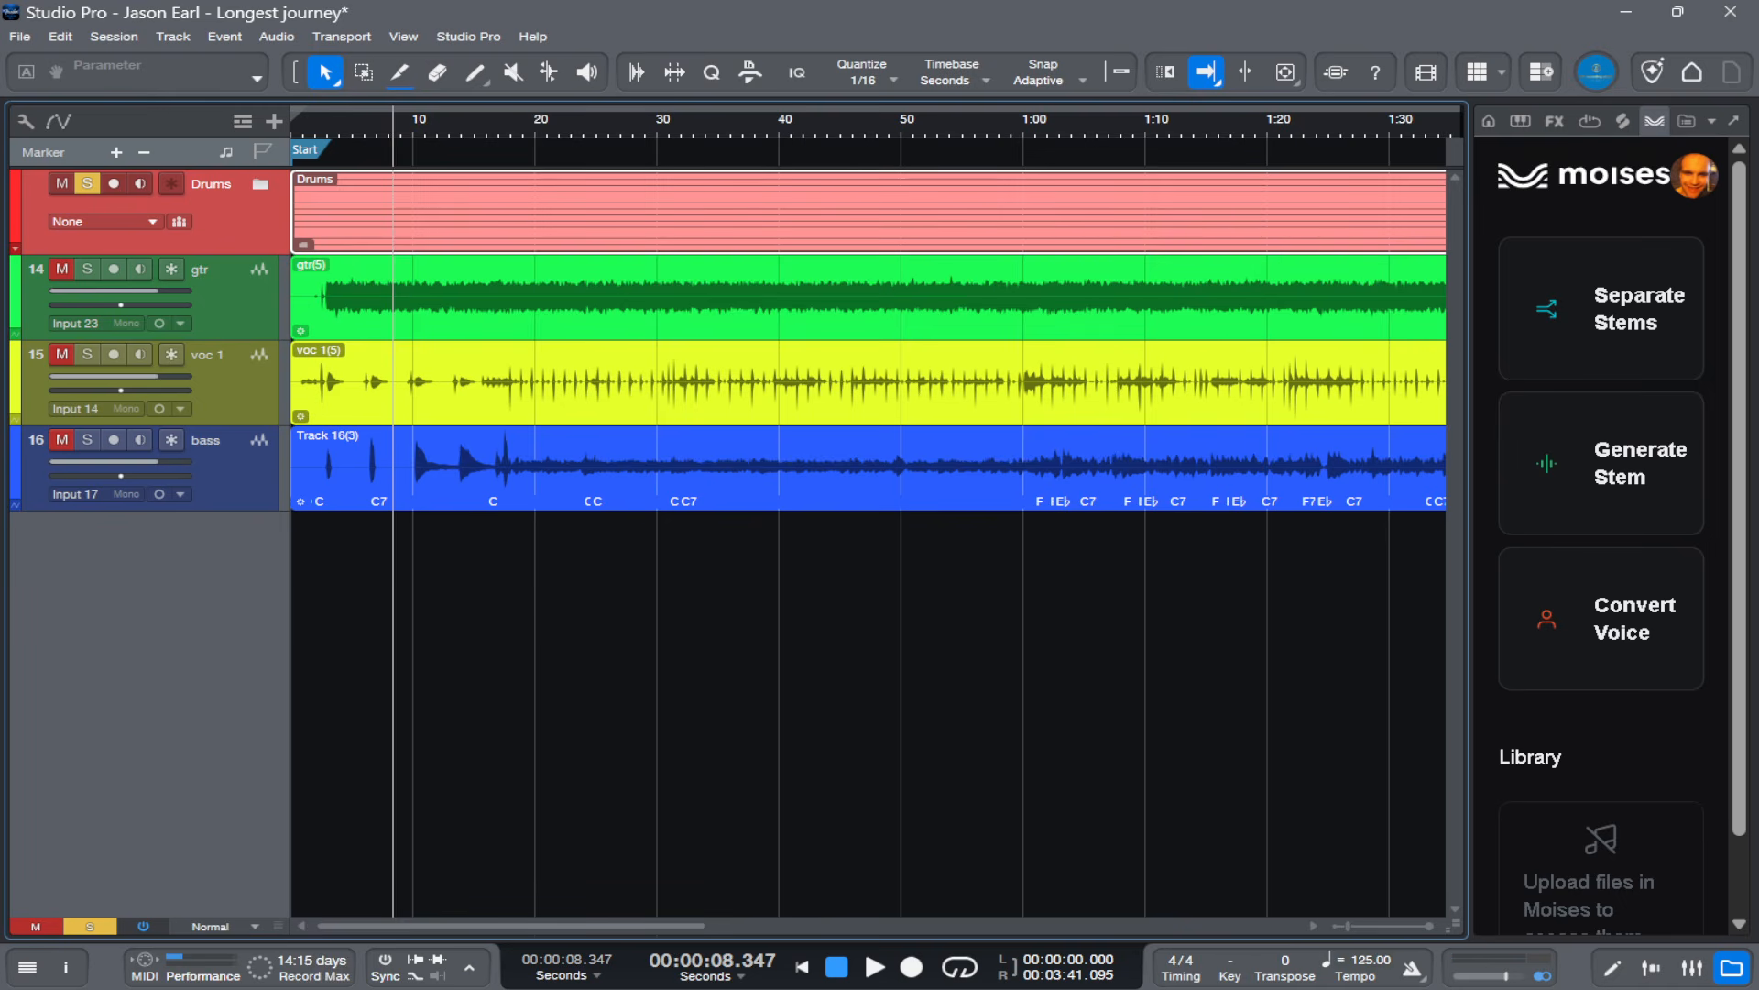
pyautogui.click(799, 960)
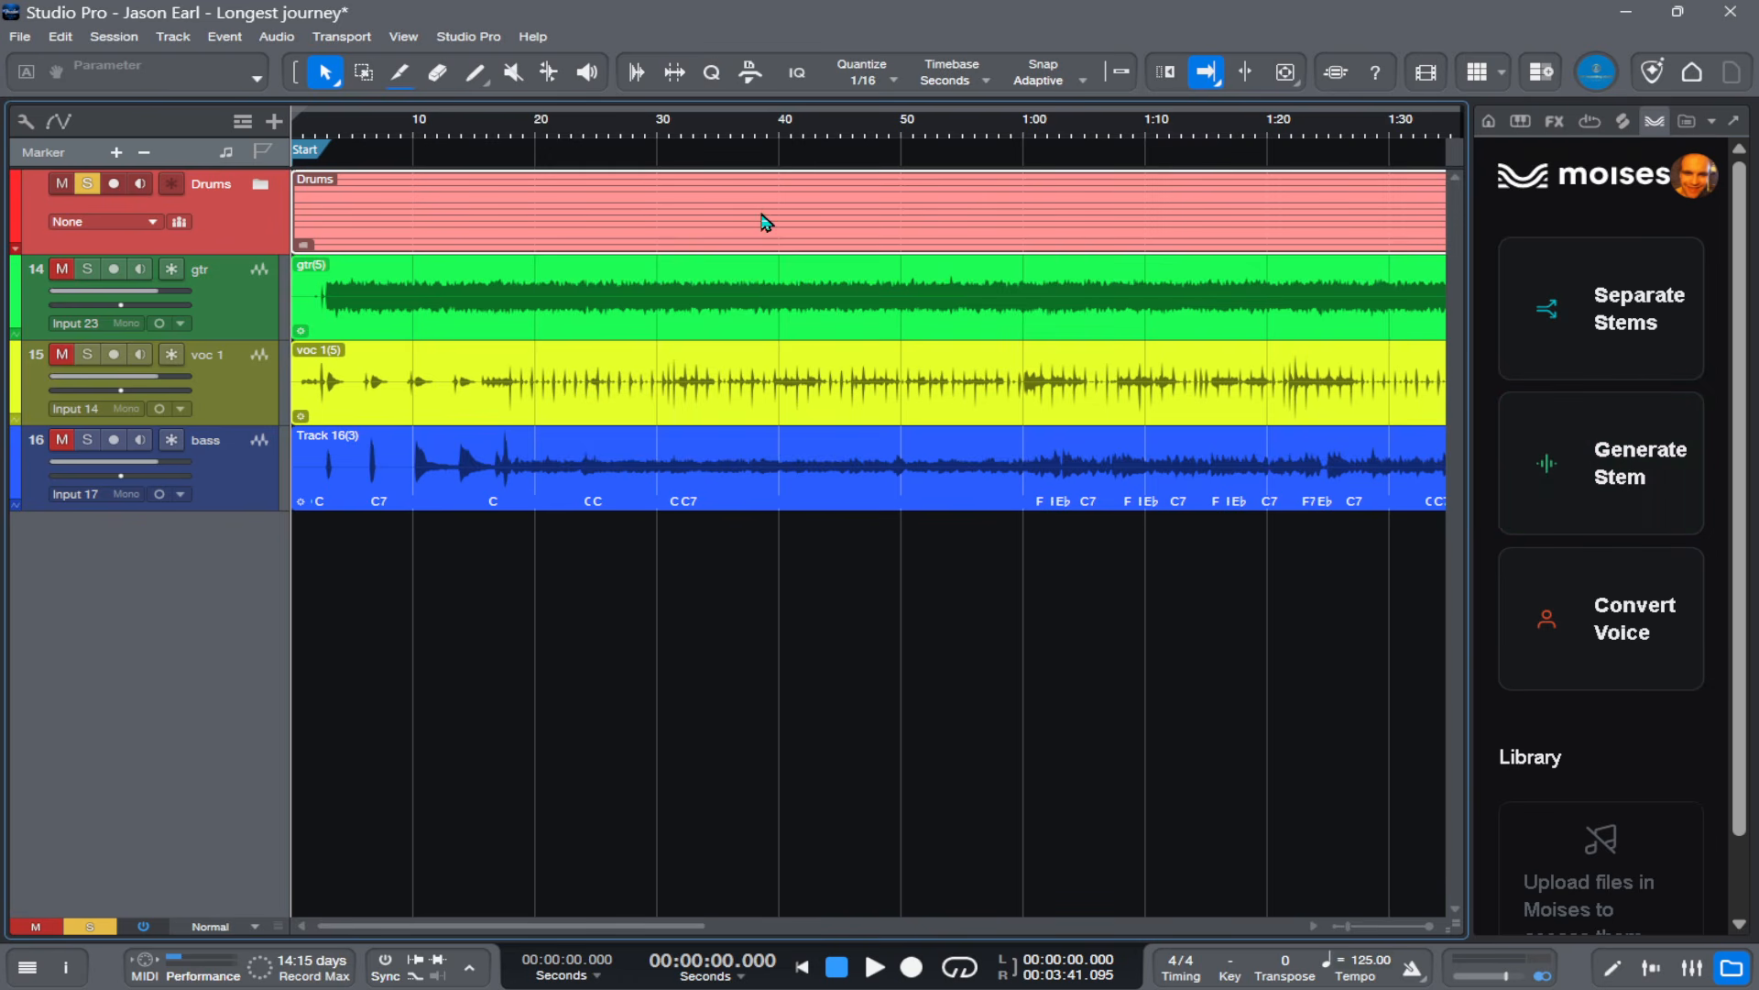
# Step: Set up Moises stem generation from the current selection with Guitars as the instrument, collapsing the Drums folder and widening the browser
pyautogui.click(1604, 465)
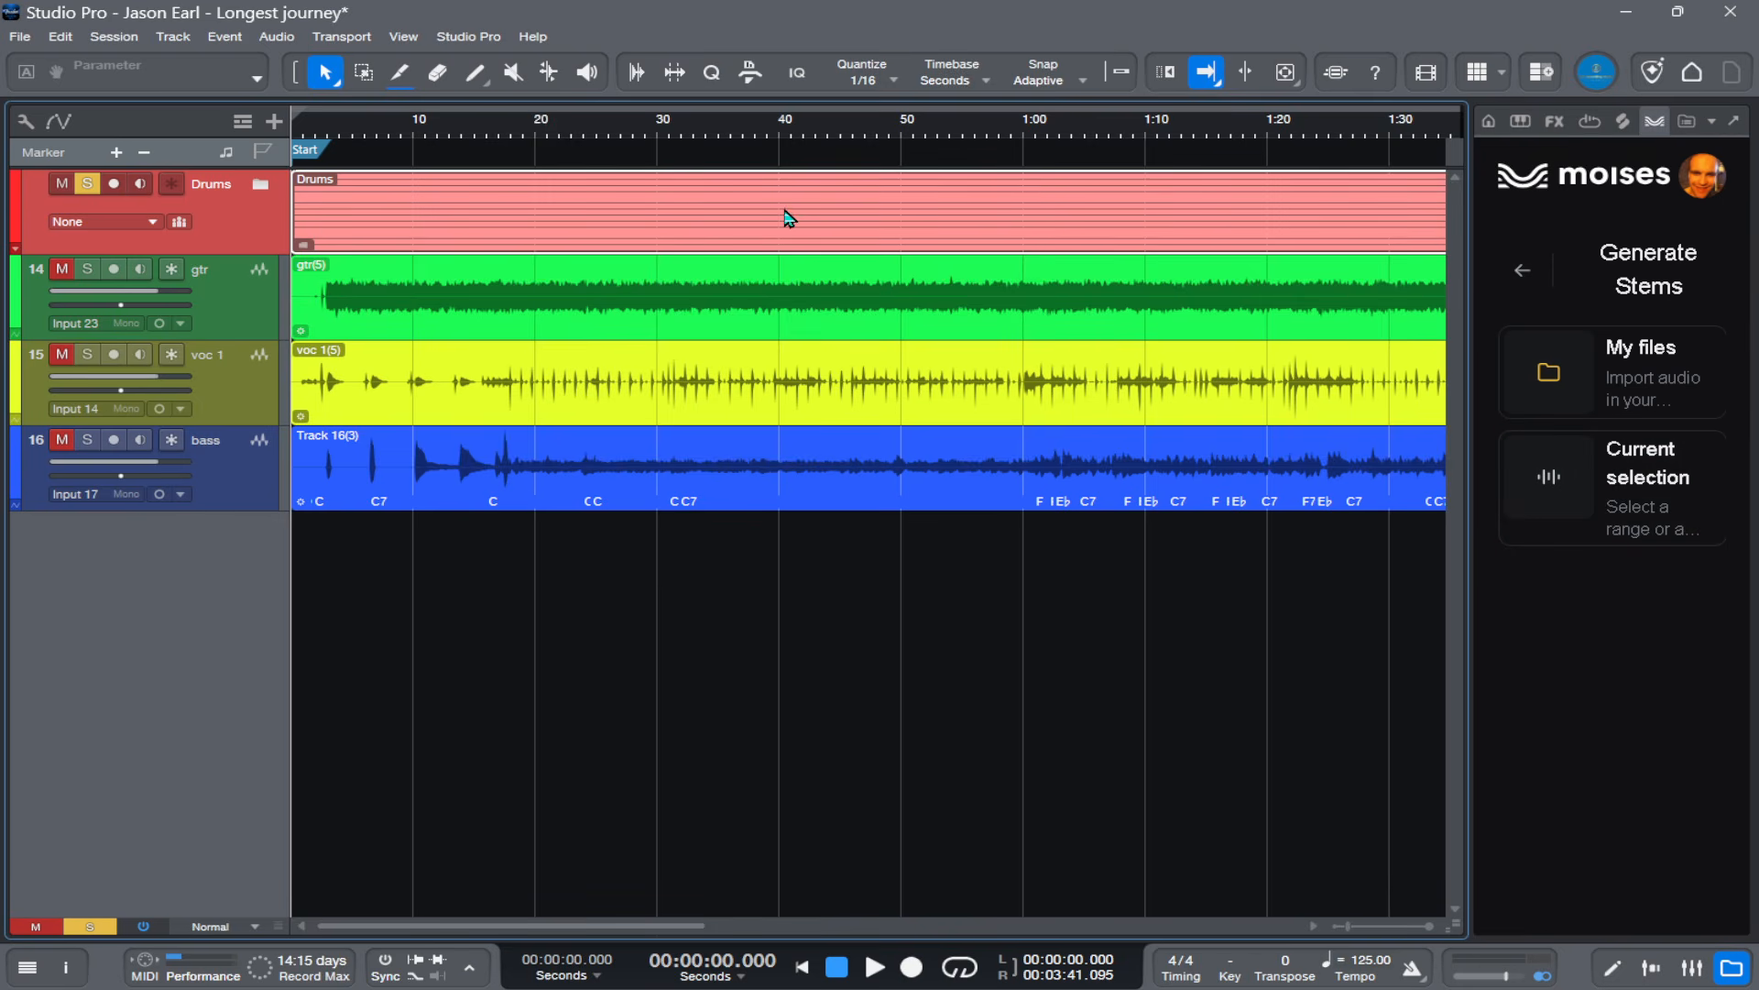
pyautogui.click(1649, 486)
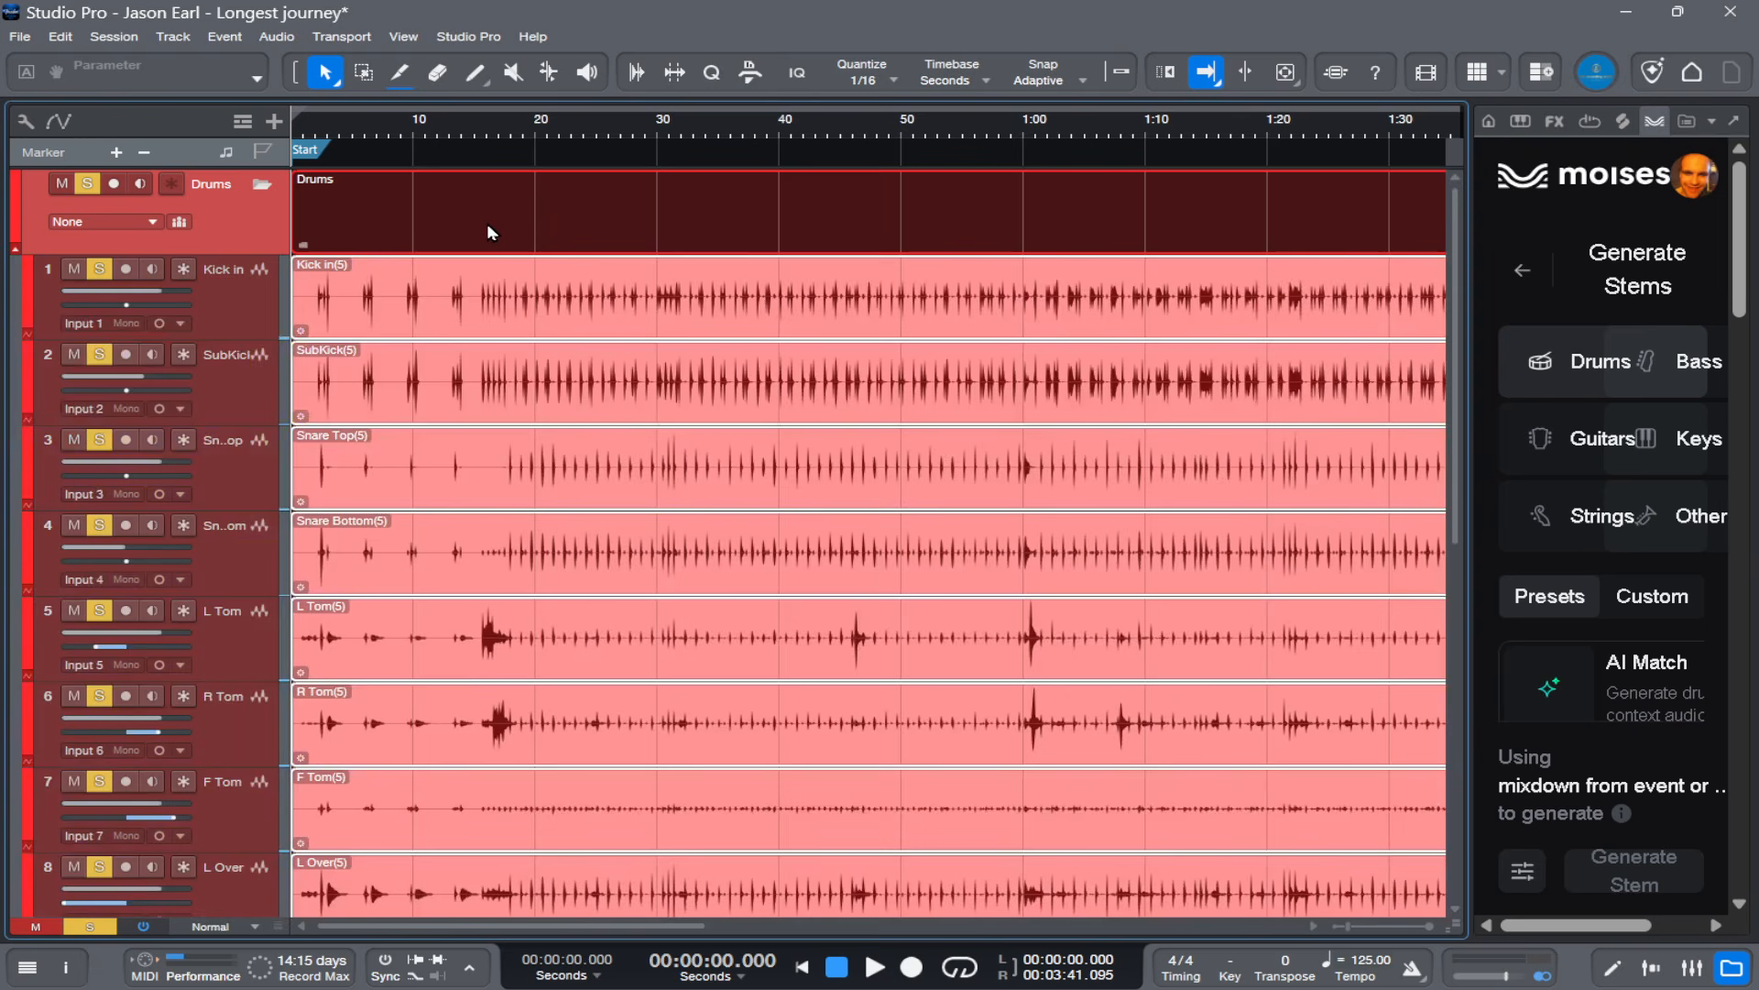
pyautogui.click(261, 186)
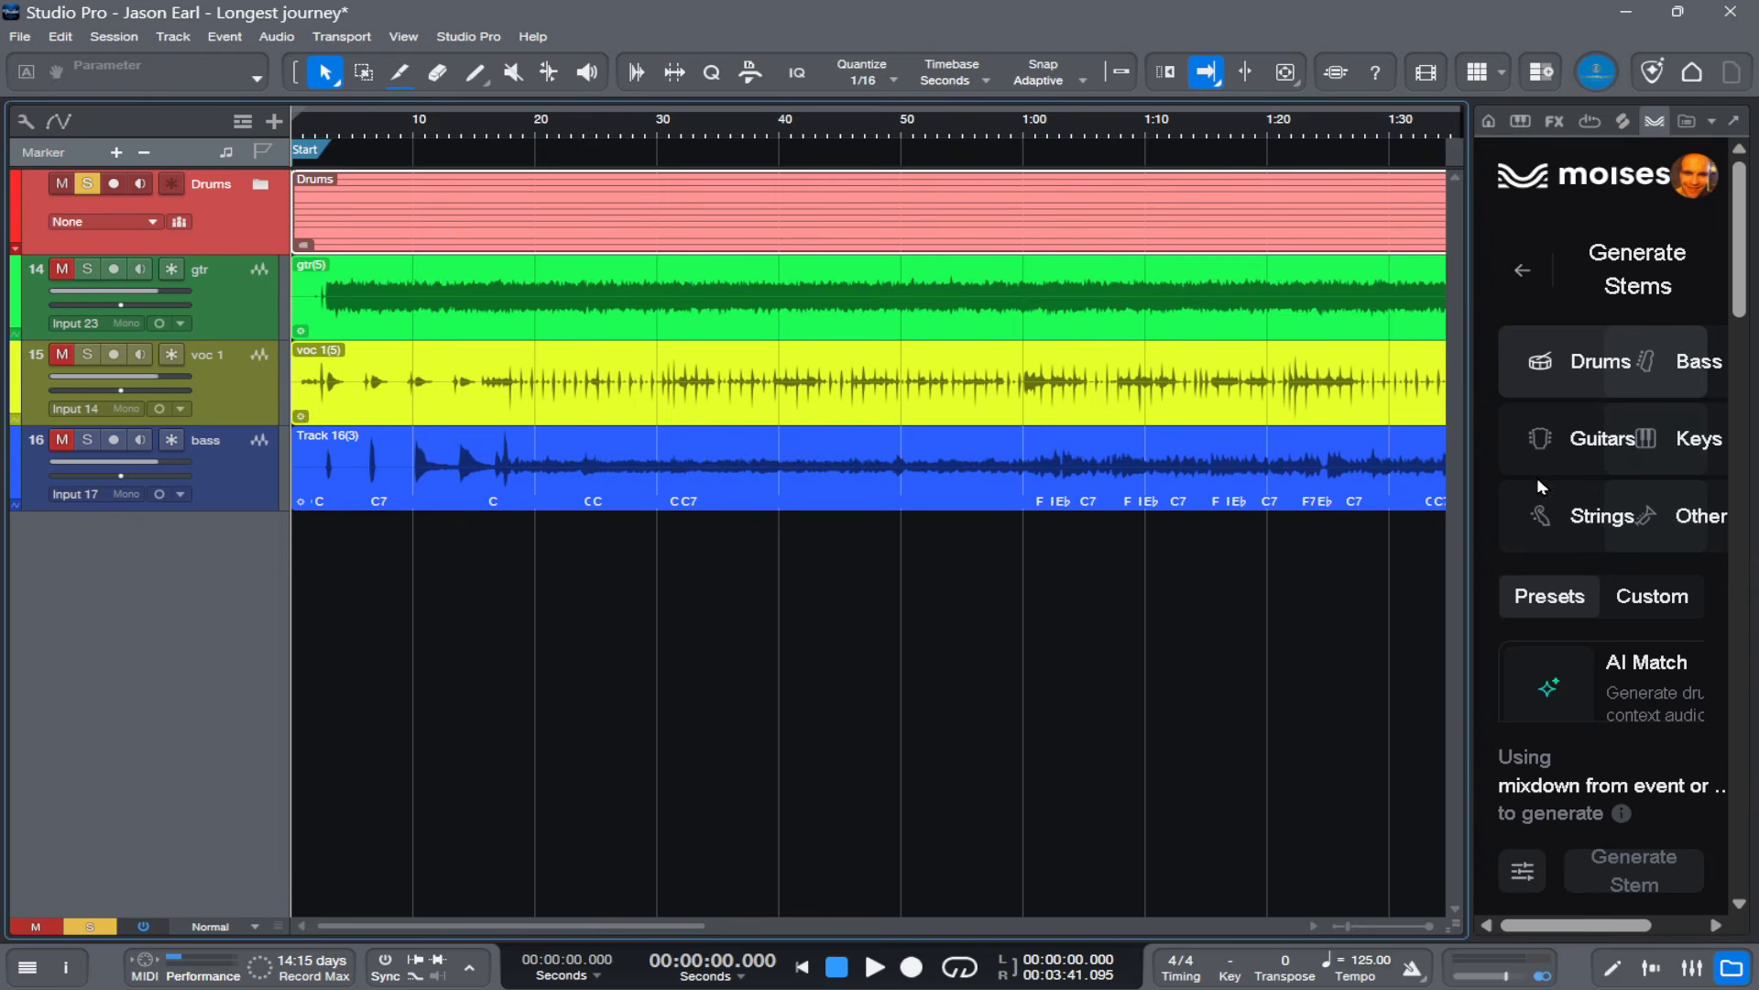
pyautogui.moveTo(1468, 507); pyautogui.dragTo(1263, 558)
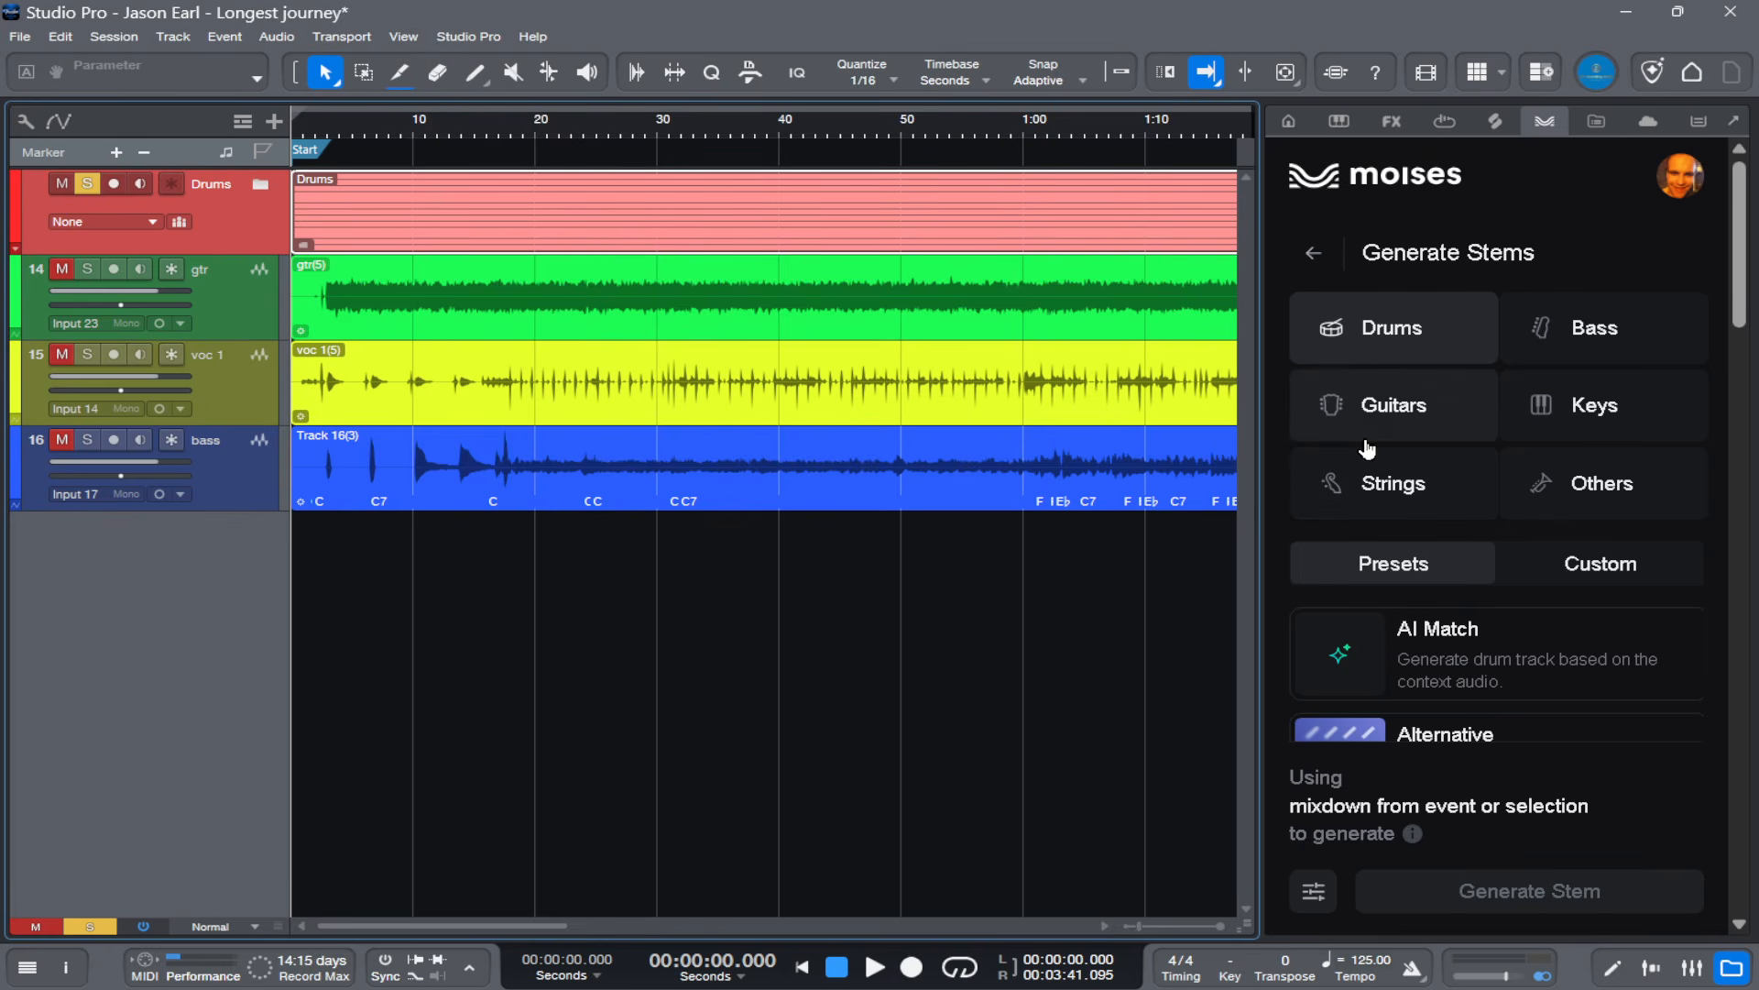
pyautogui.click(1375, 406)
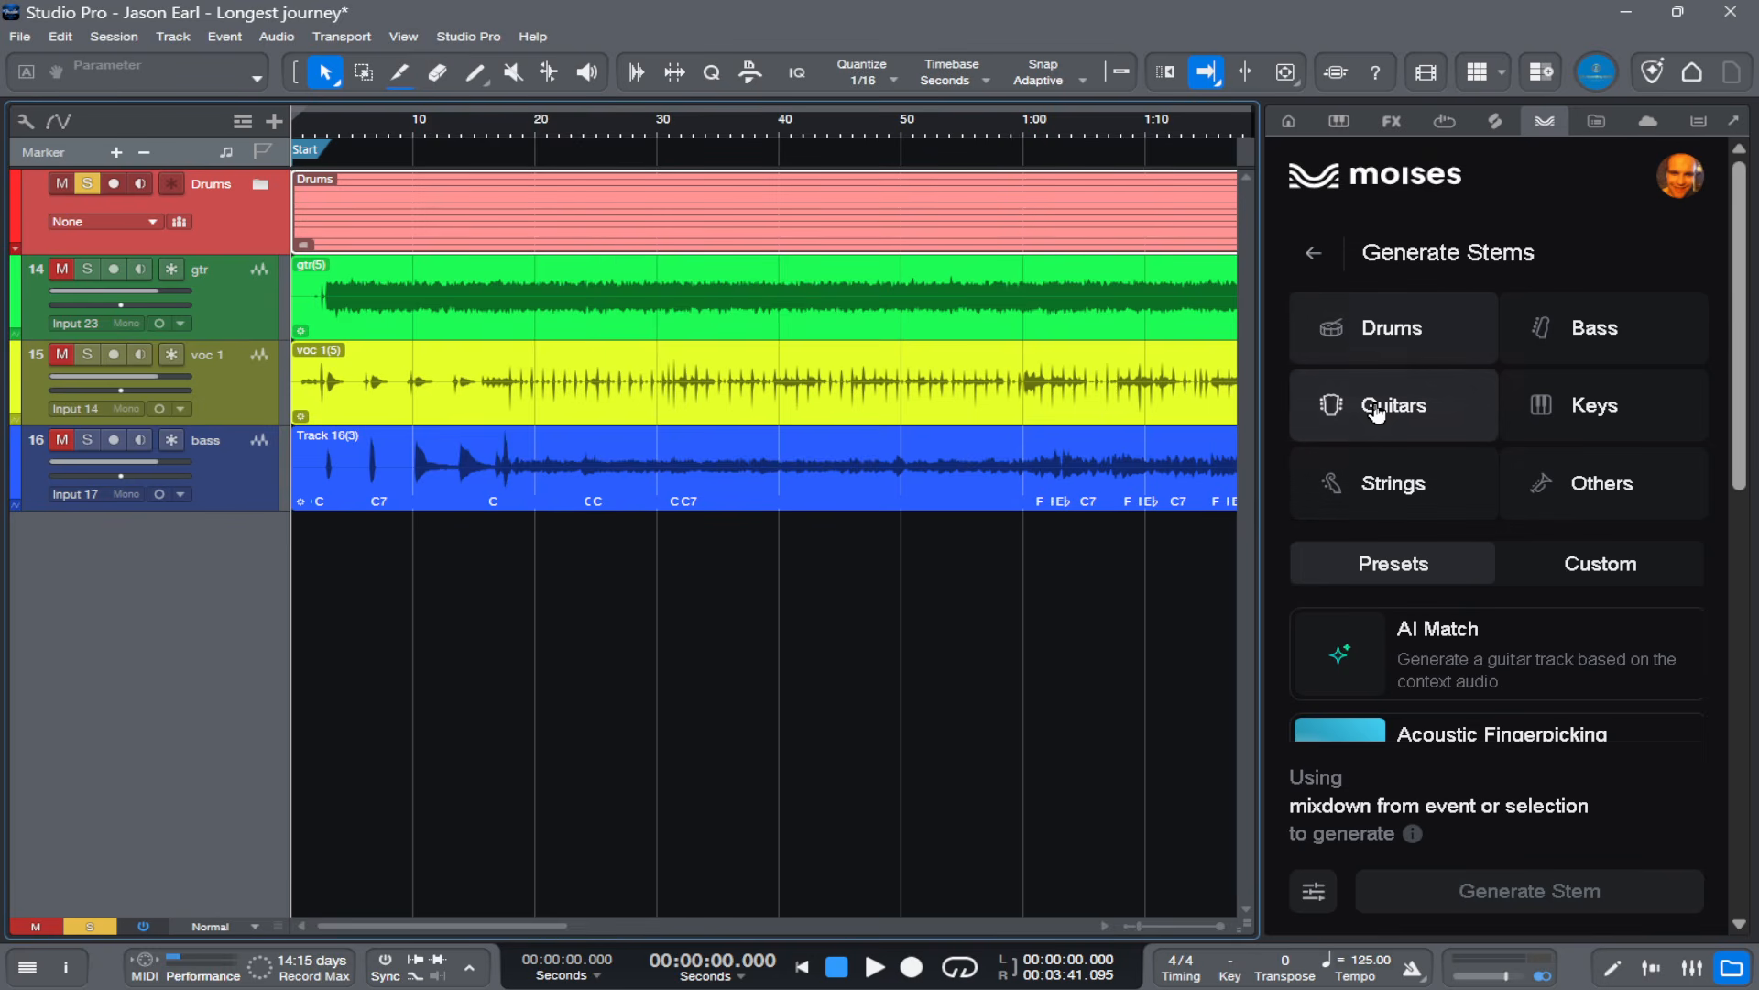
# Step: Solo the bass track, reselect the Drums folder and look through the guitar presets from AI Match to Rock Overdrive
pyautogui.click(202, 474)
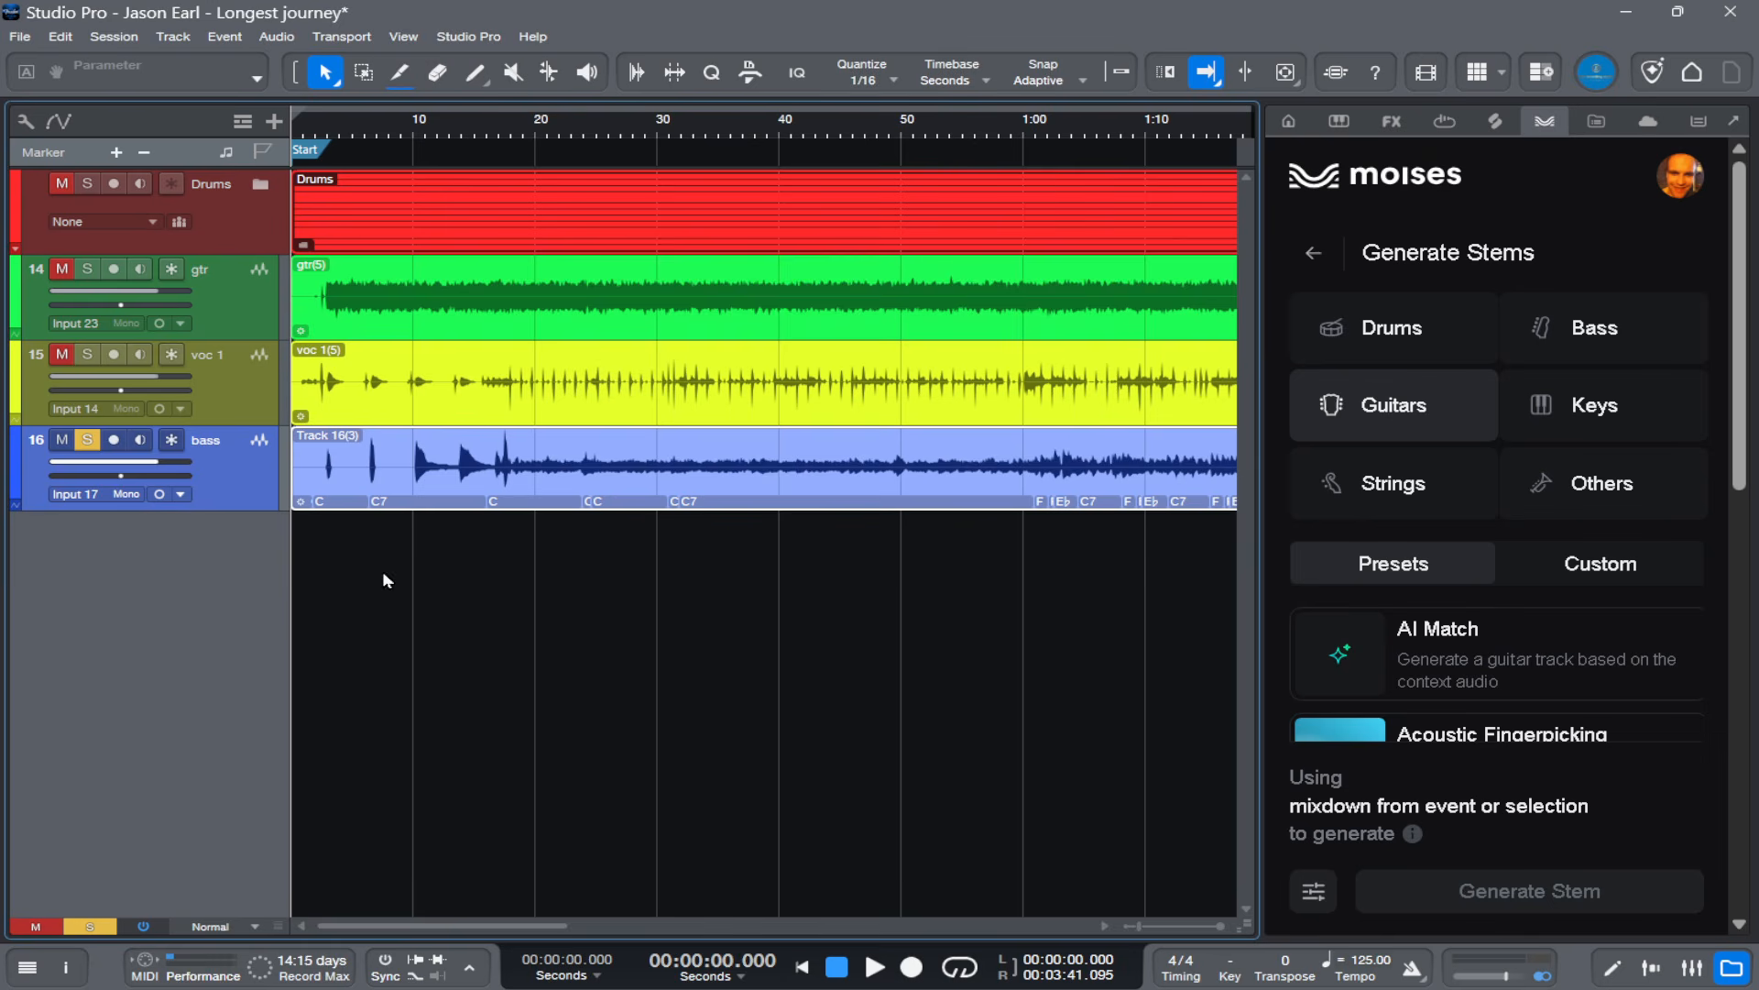
pyautogui.click(232, 218)
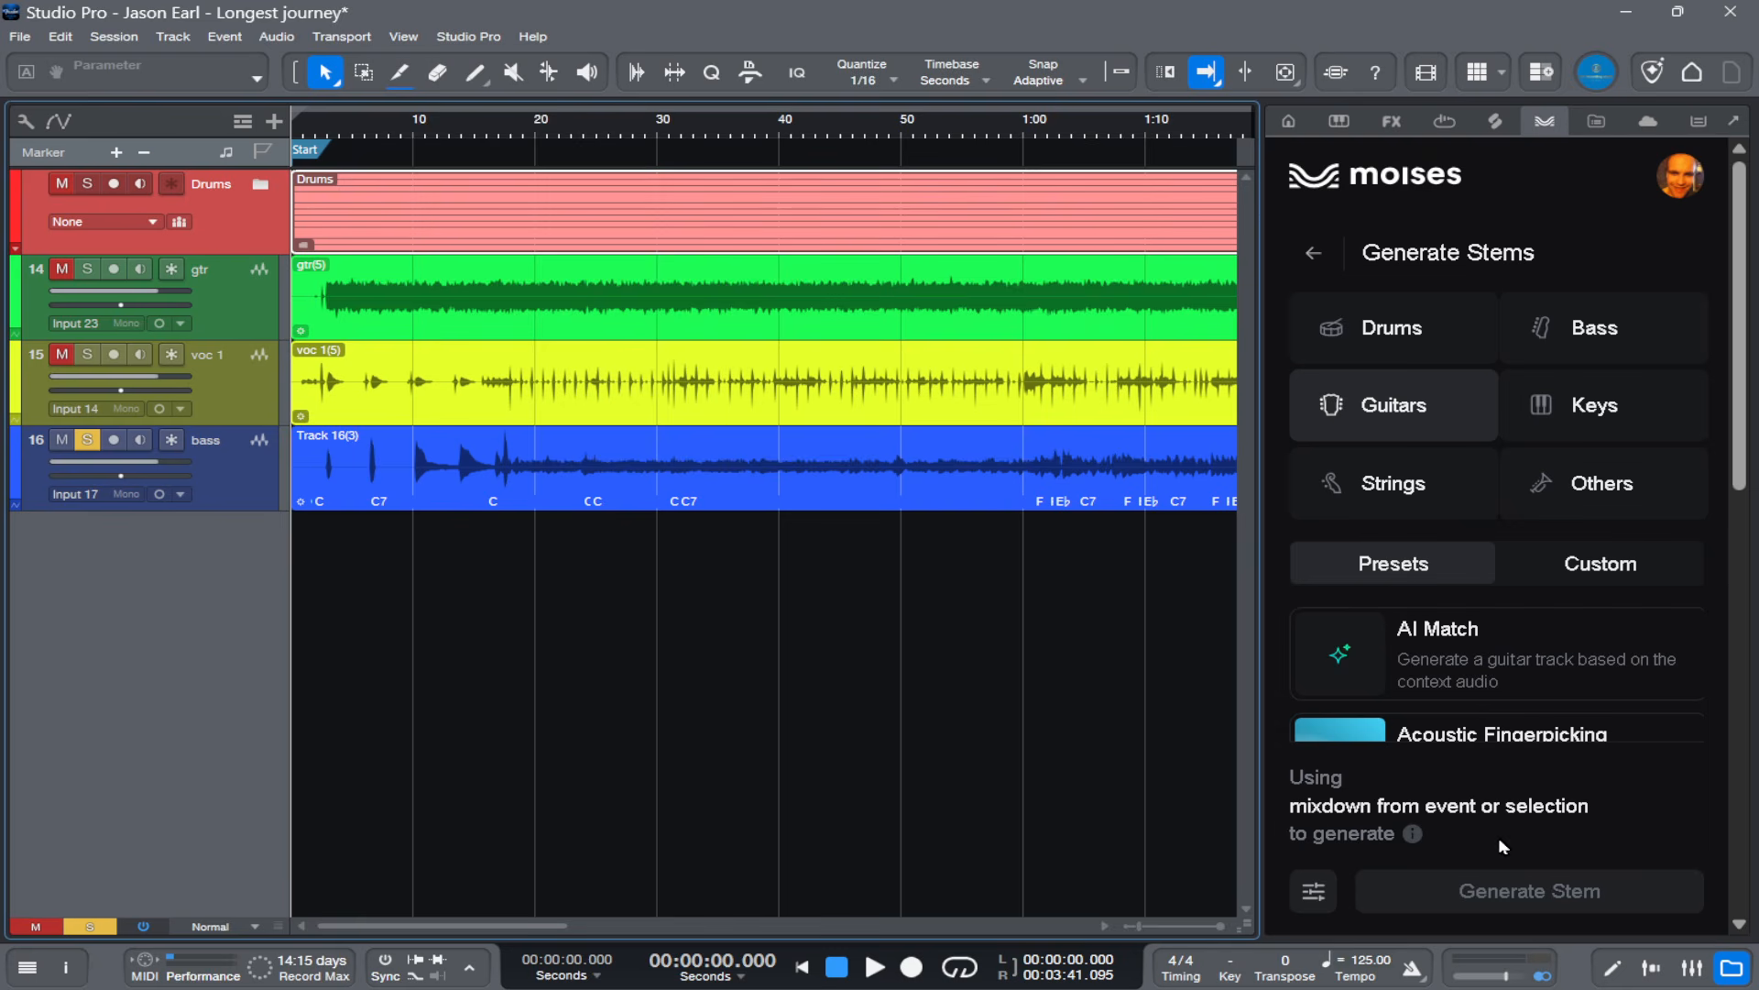
pyautogui.scroll(-5, 1503, 740)
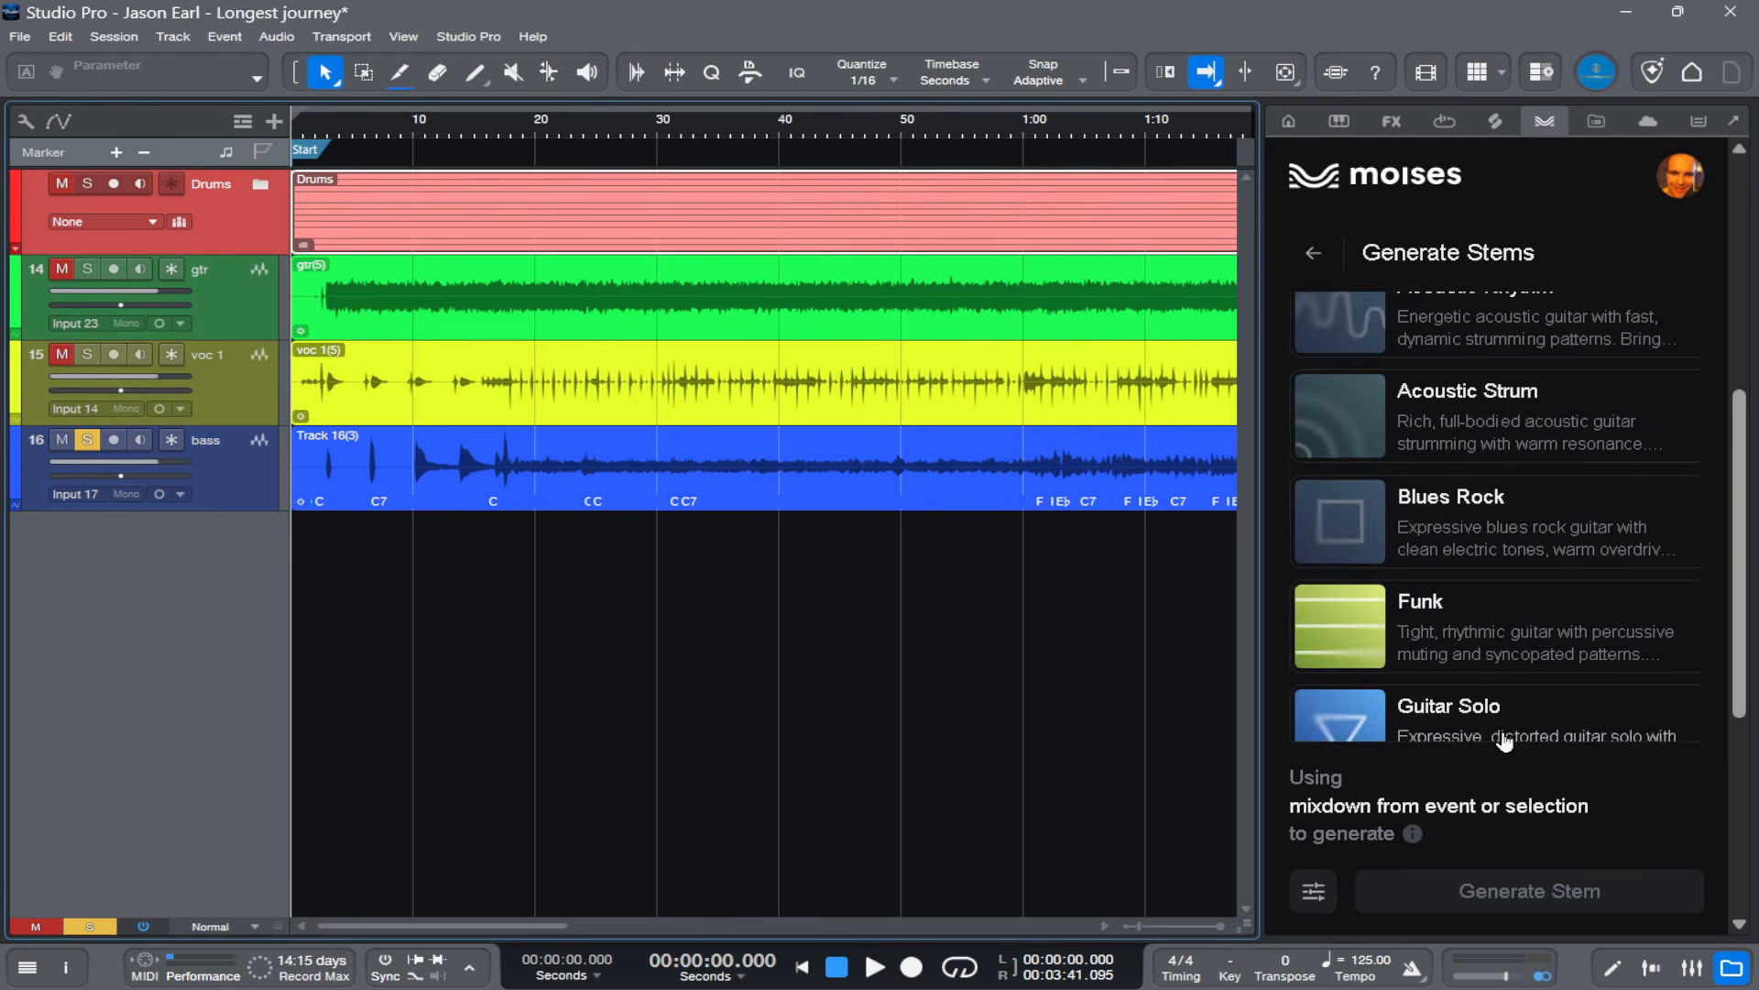
pyautogui.scroll(3, 1494, 641)
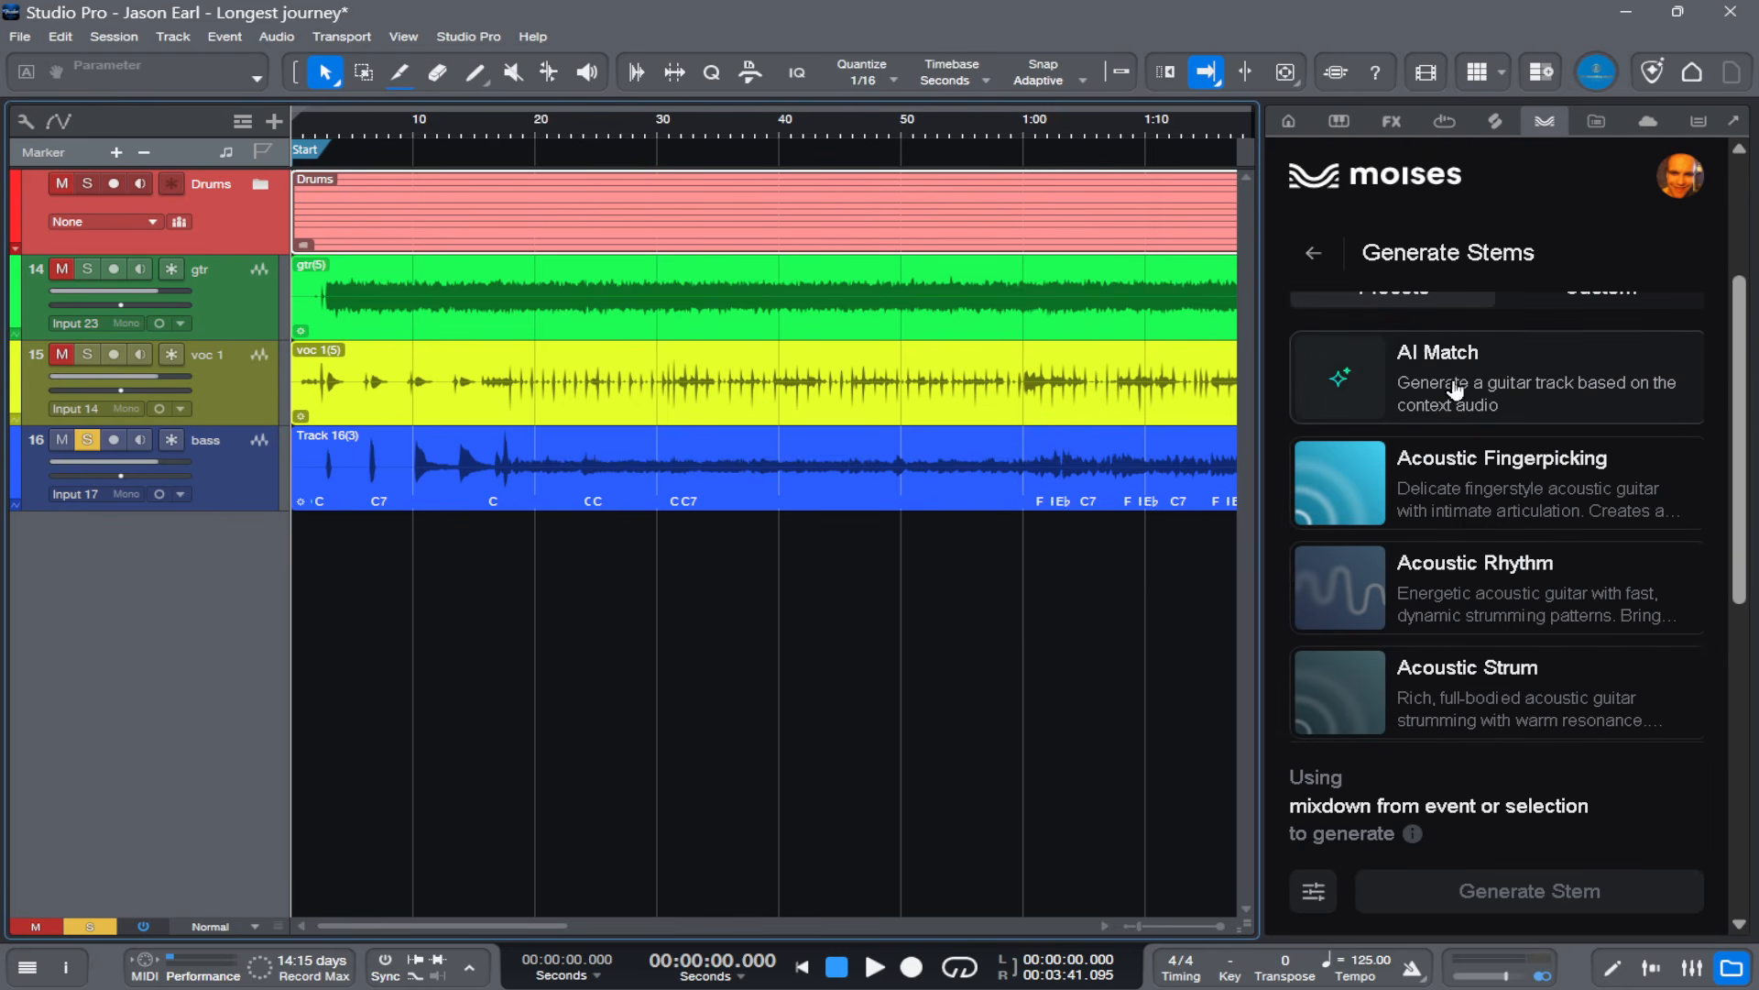
pyautogui.scroll(2, 1462, 385)
pyautogui.scroll(-3, 1438, 490)
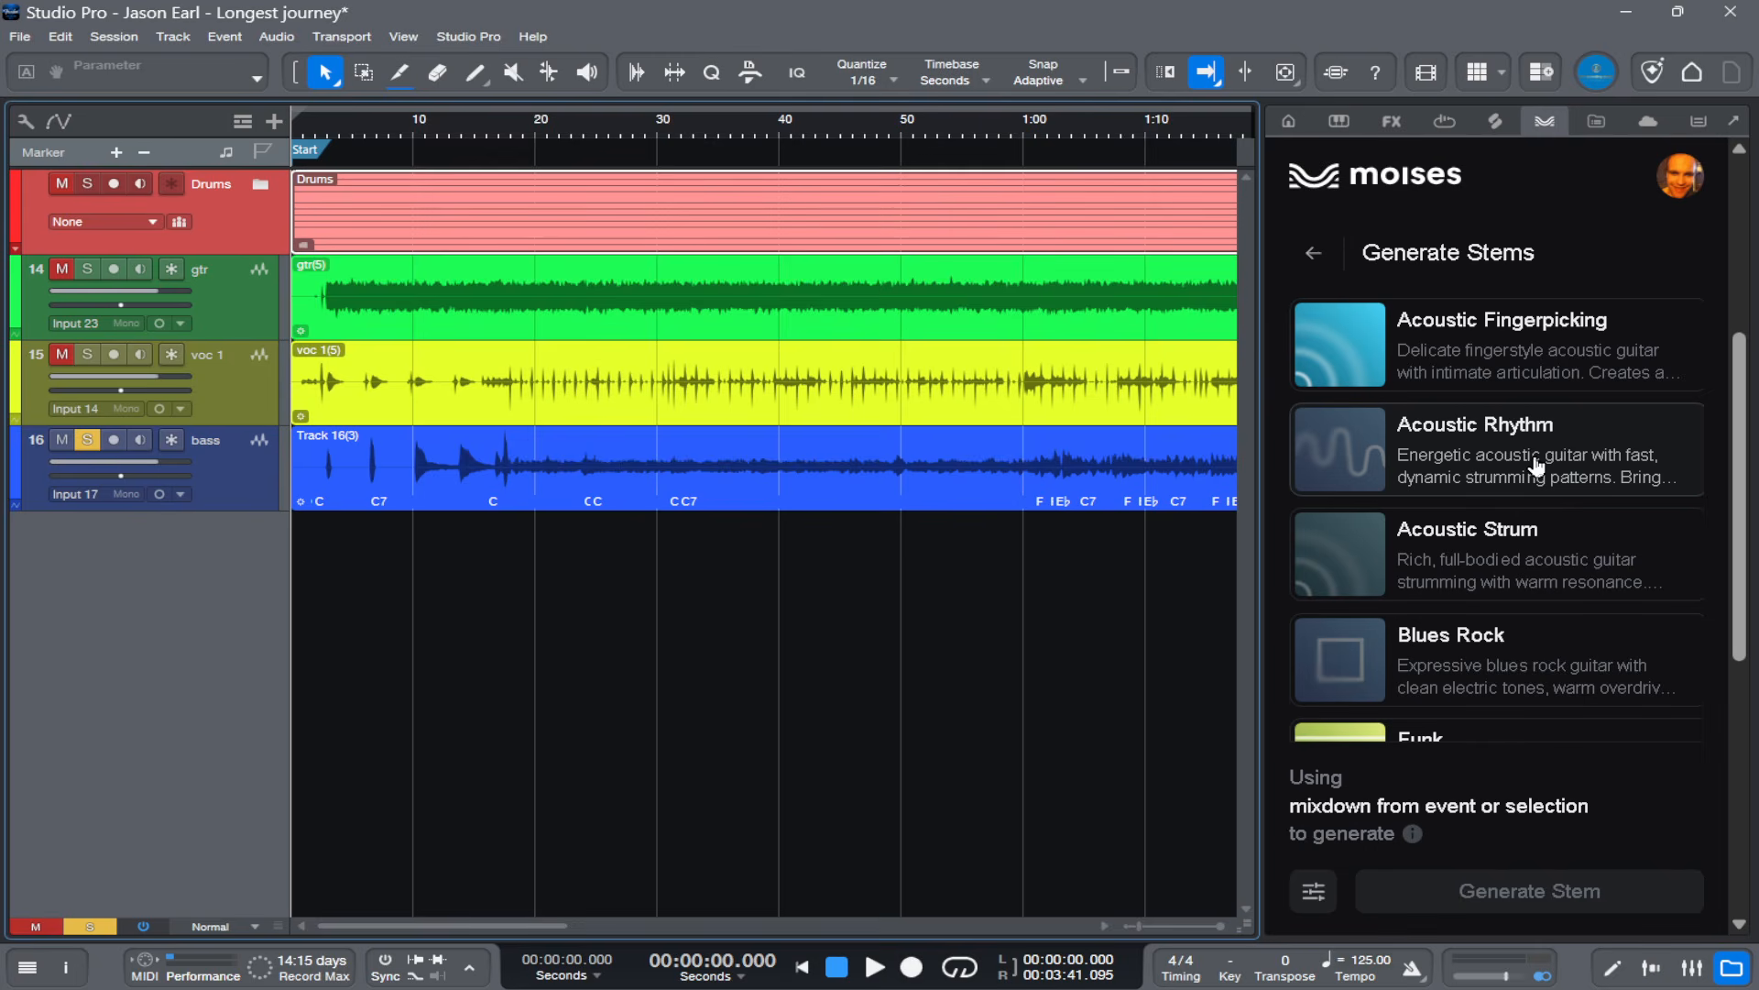
pyautogui.scroll(-2, 1466, 542)
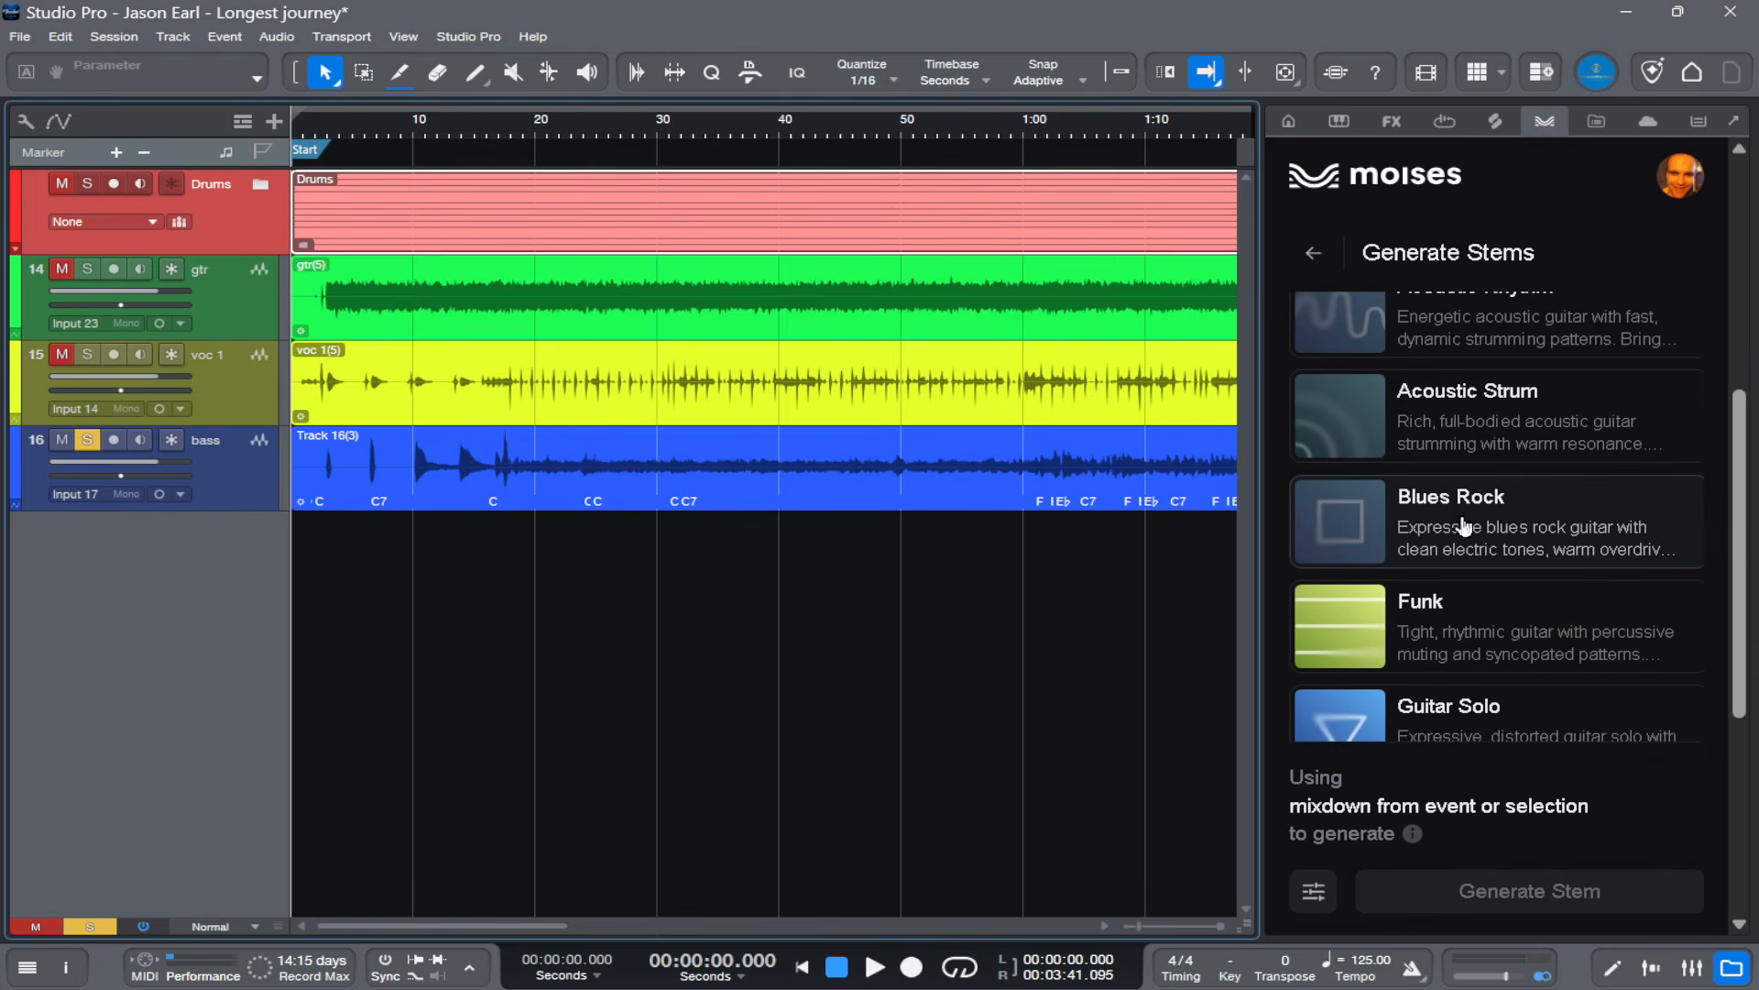
pyautogui.scroll(-4, 1476, 596)
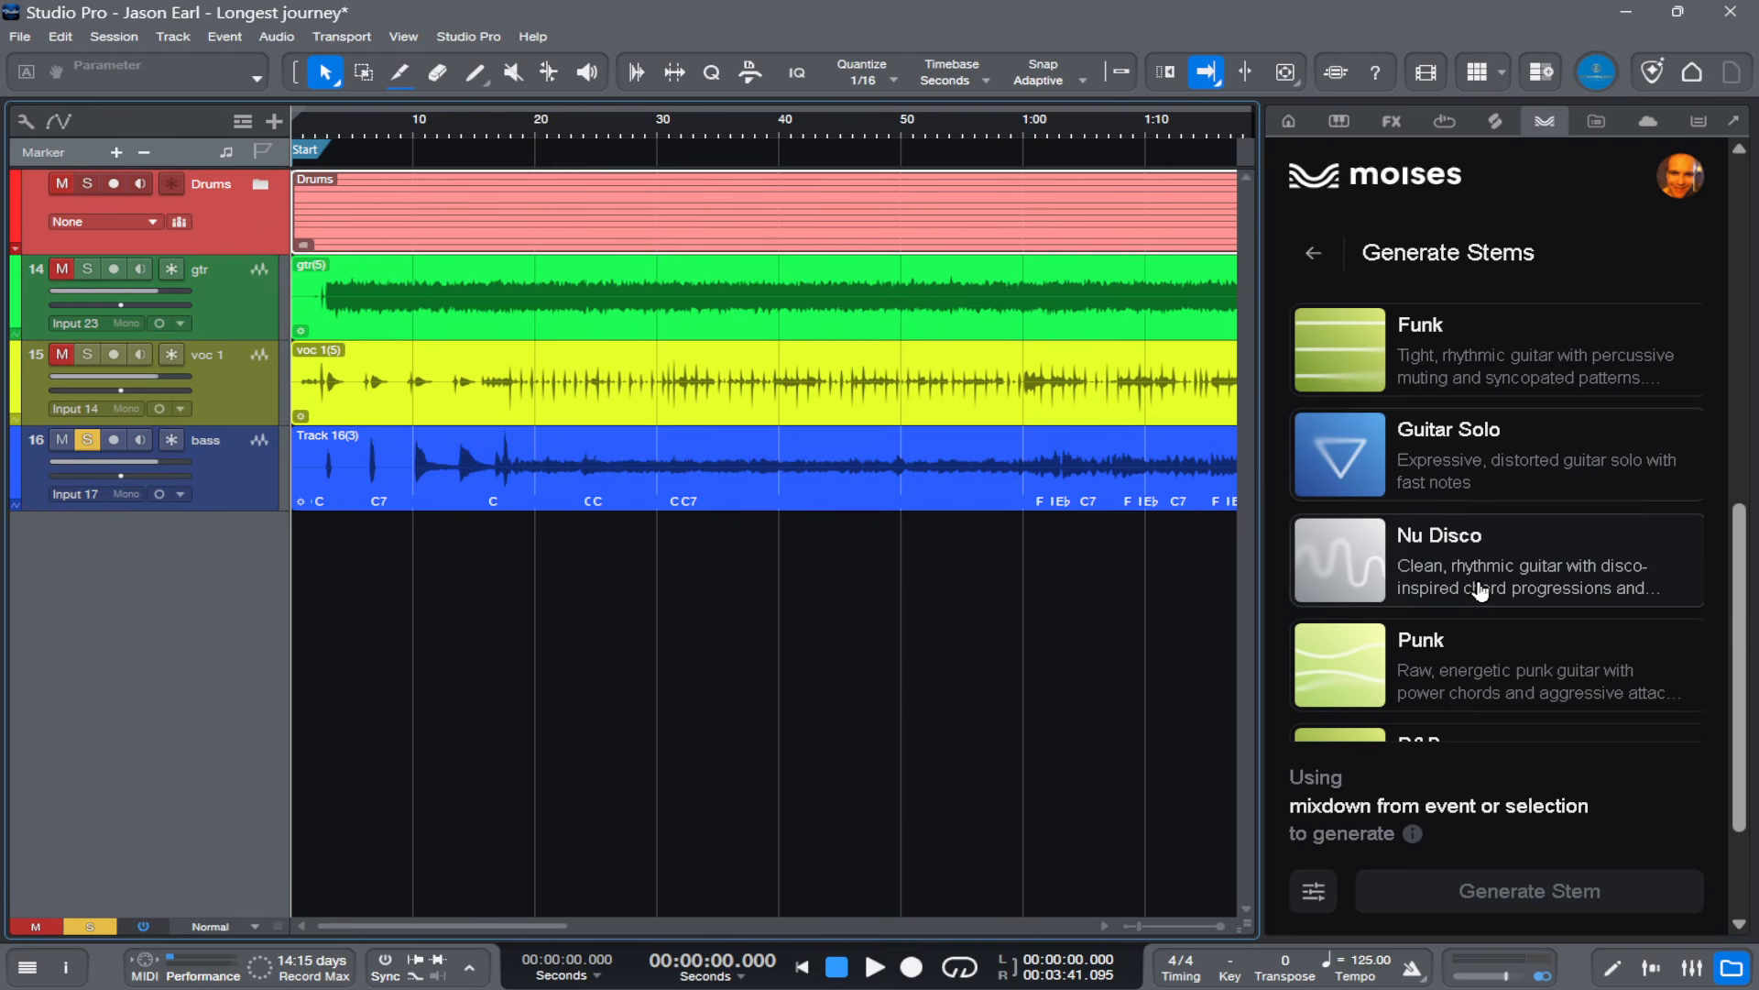
pyautogui.scroll(-3, 1480, 591)
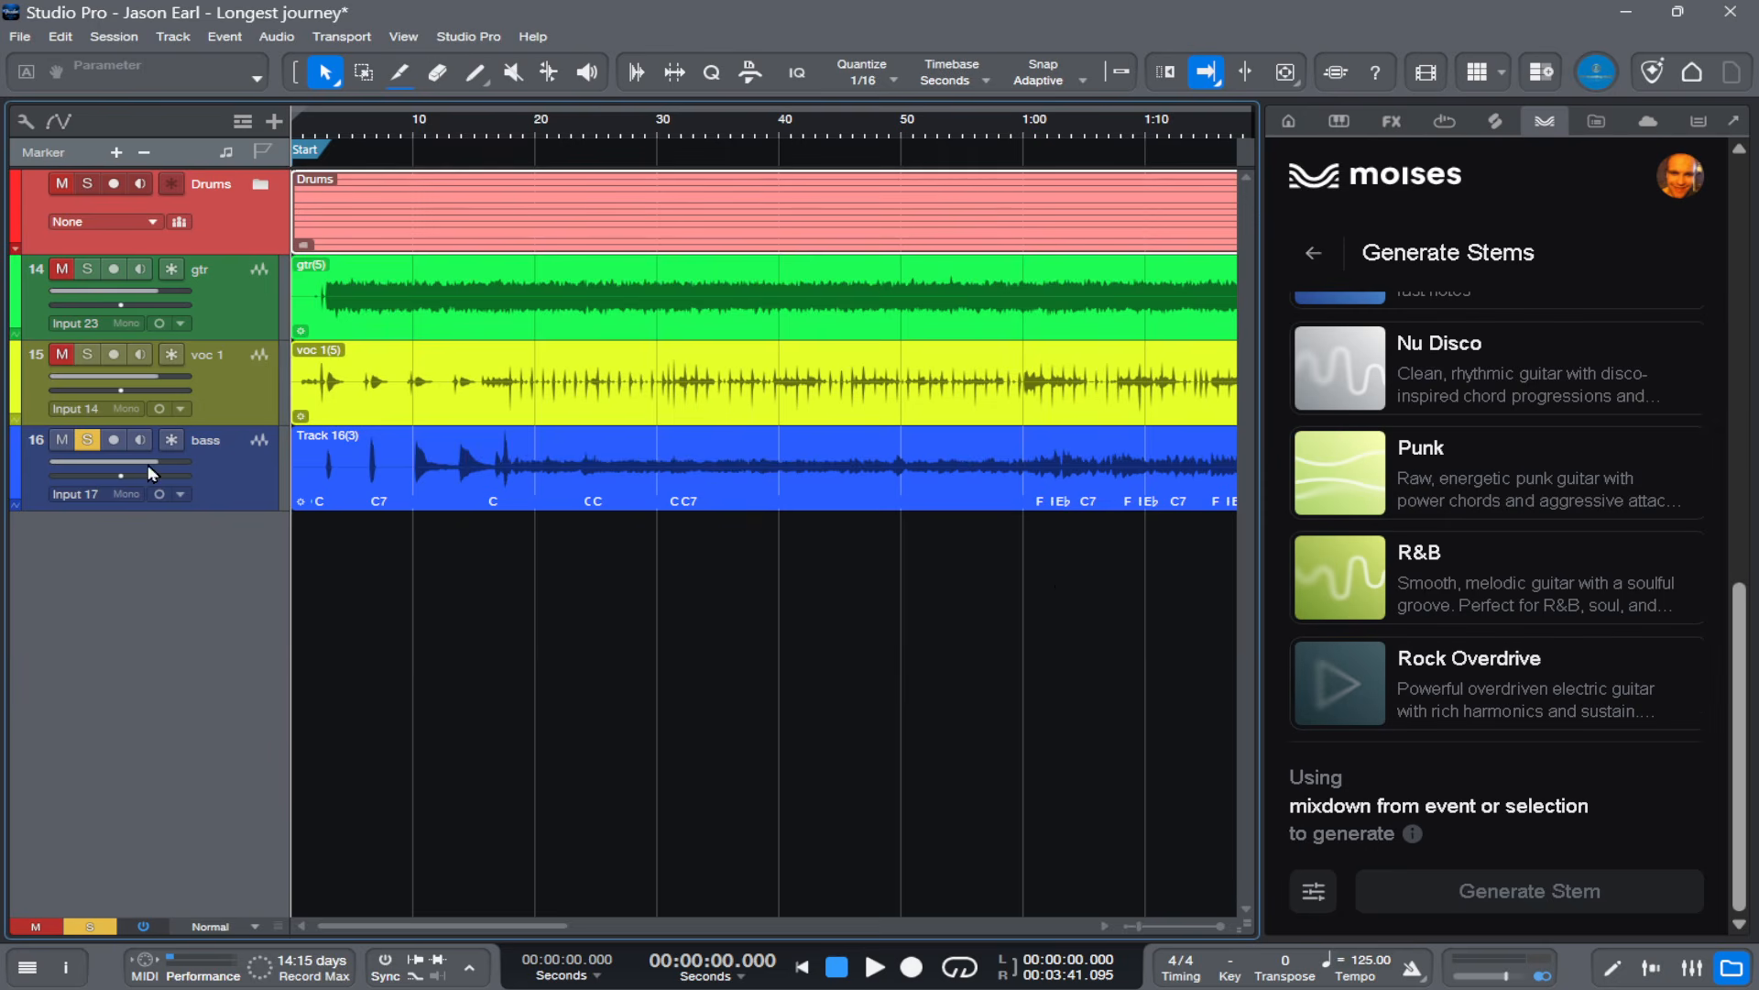
# Step: Clear the bass solo, and toggle the Drums folder's solo while switching the selection between Drums and gtr
pyautogui.click(88, 440)
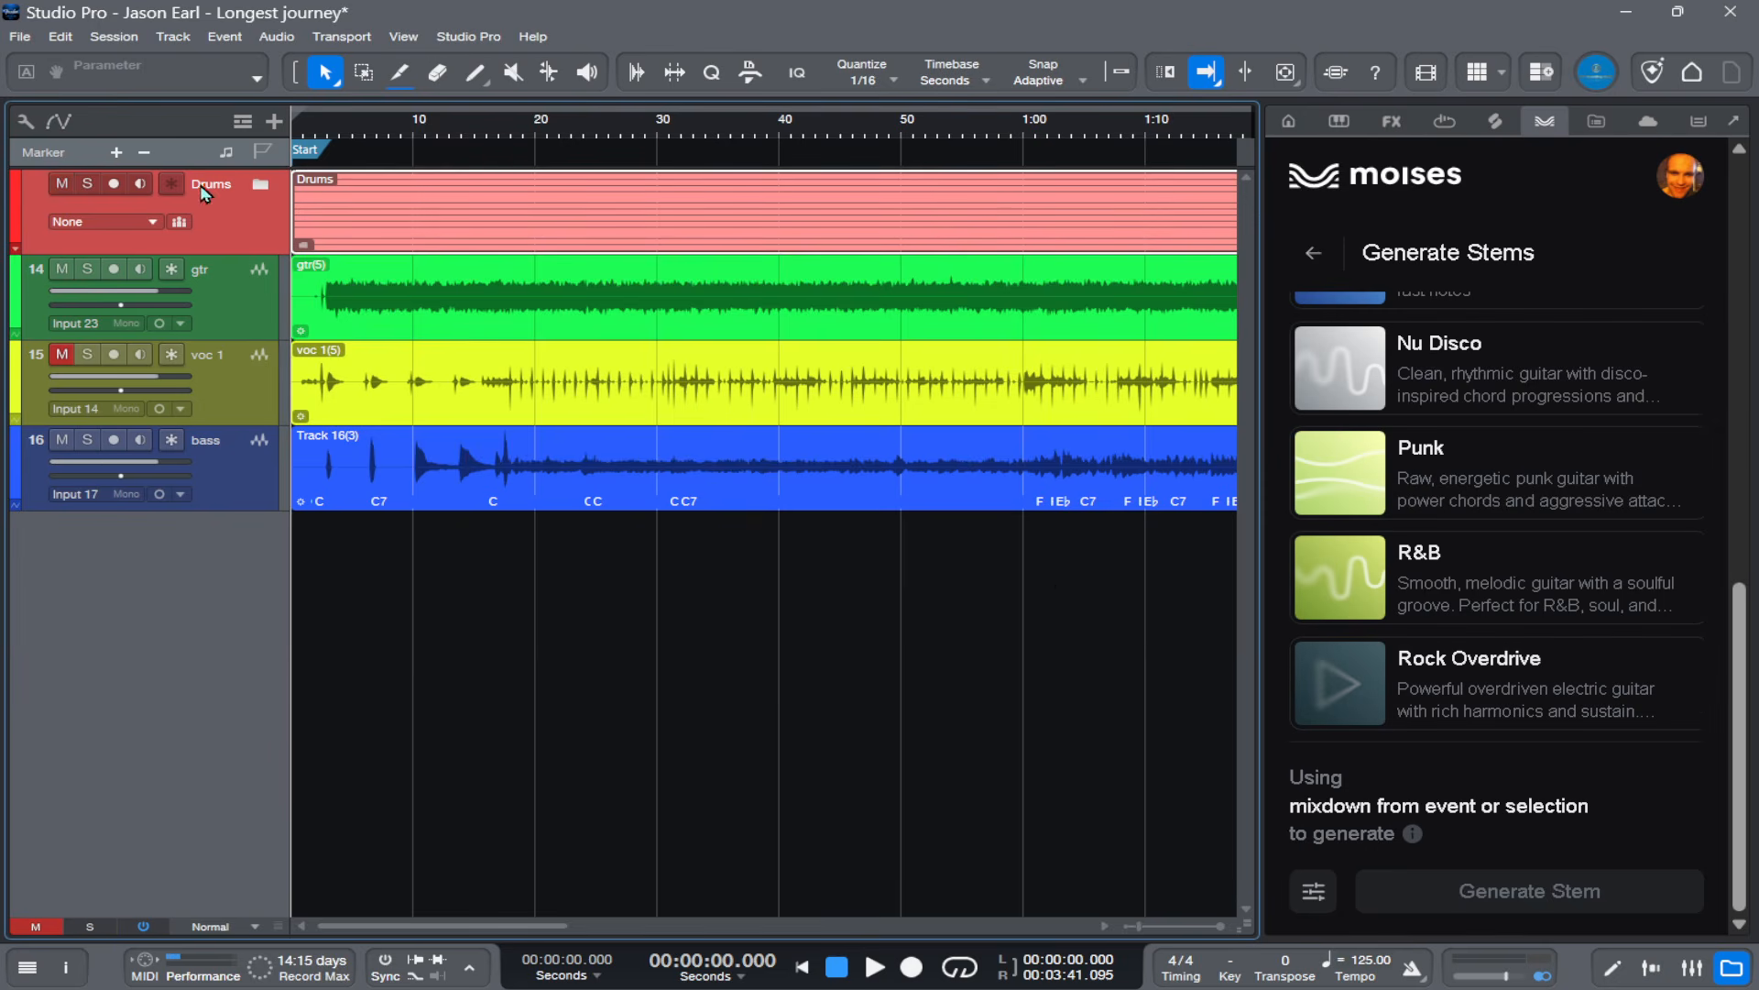
pyautogui.click(92, 186)
pyautogui.click(241, 310)
pyautogui.click(230, 223)
pyautogui.click(261, 306)
pyautogui.click(278, 221)
pyautogui.click(88, 182)
# Step: Mute the gtr track, and move the solo from voc 1 to the Drums folder
pyautogui.click(61, 268)
pyautogui.click(256, 397)
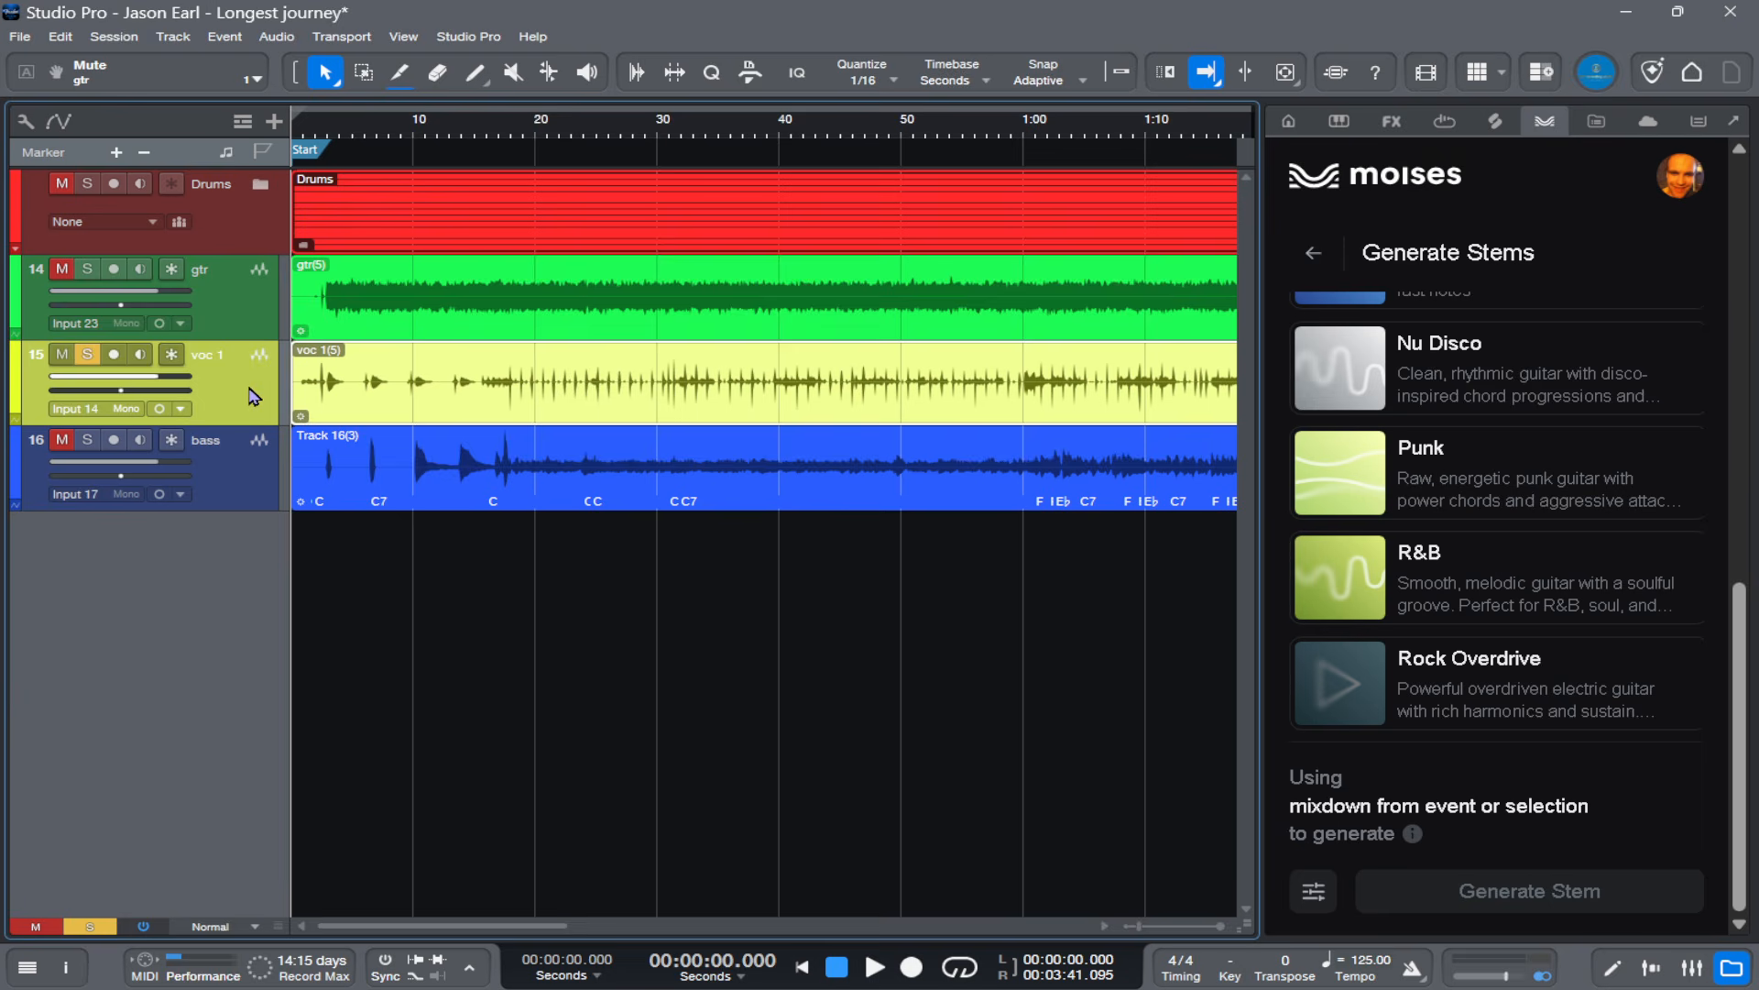
pyautogui.click(267, 247)
pyautogui.click(86, 355)
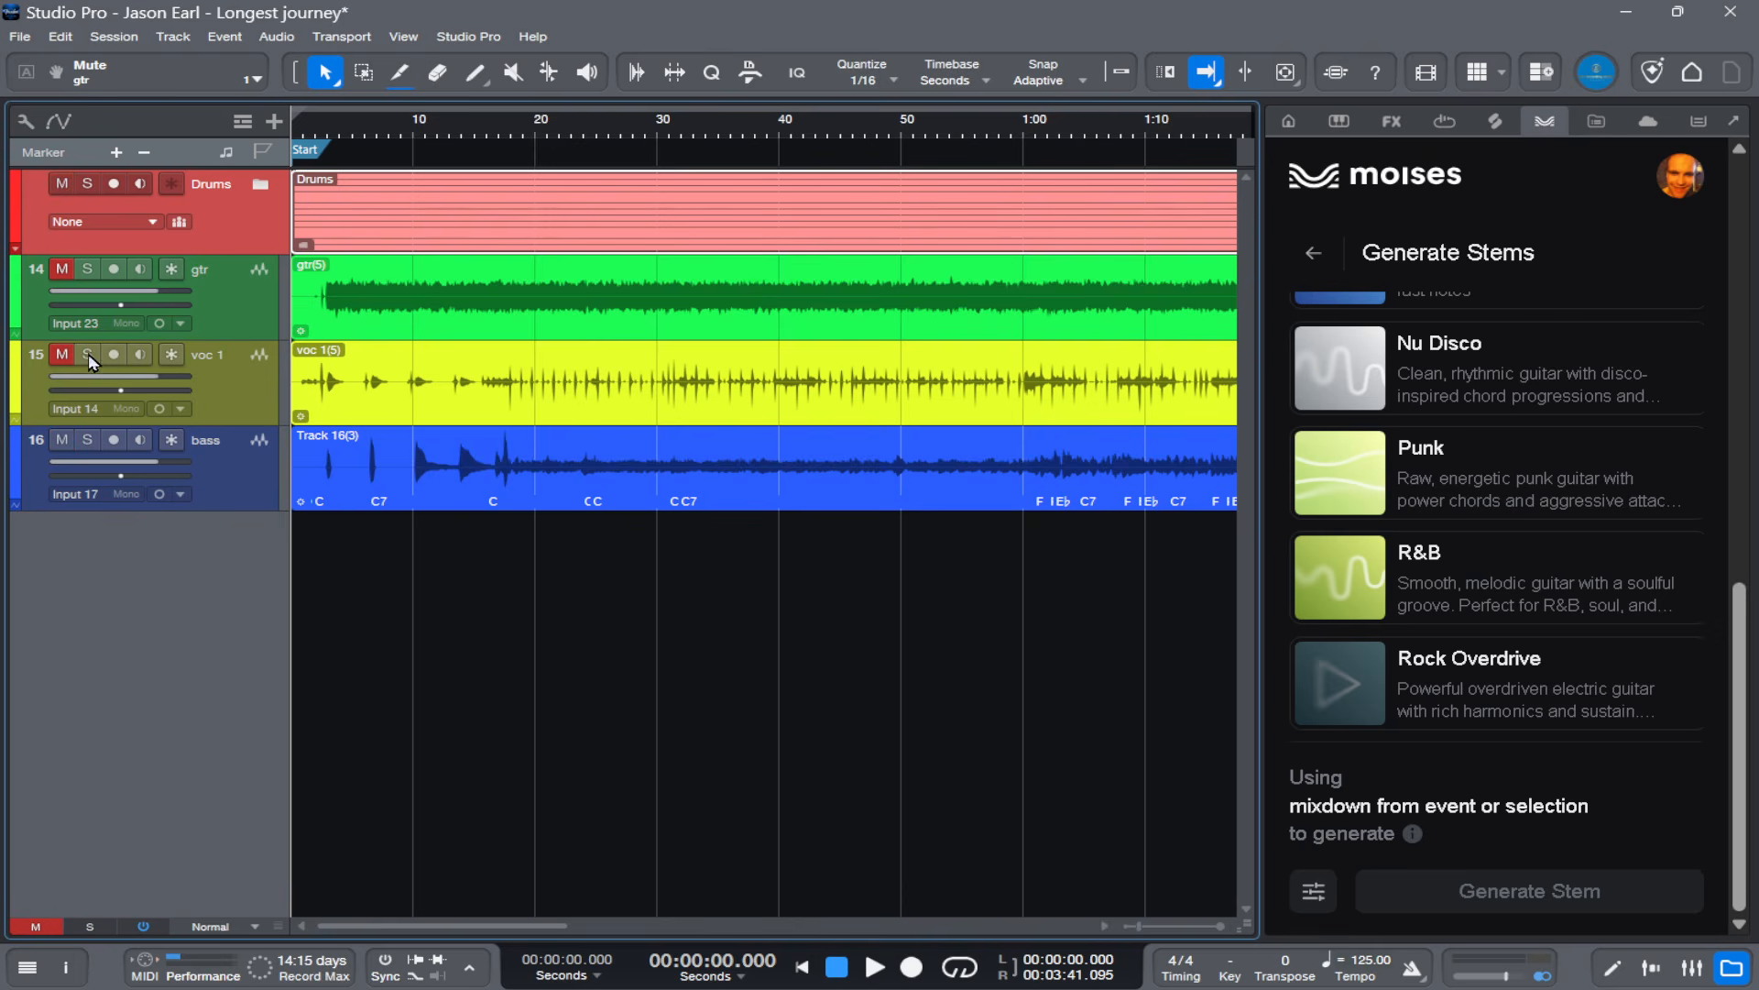
pyautogui.click(87, 184)
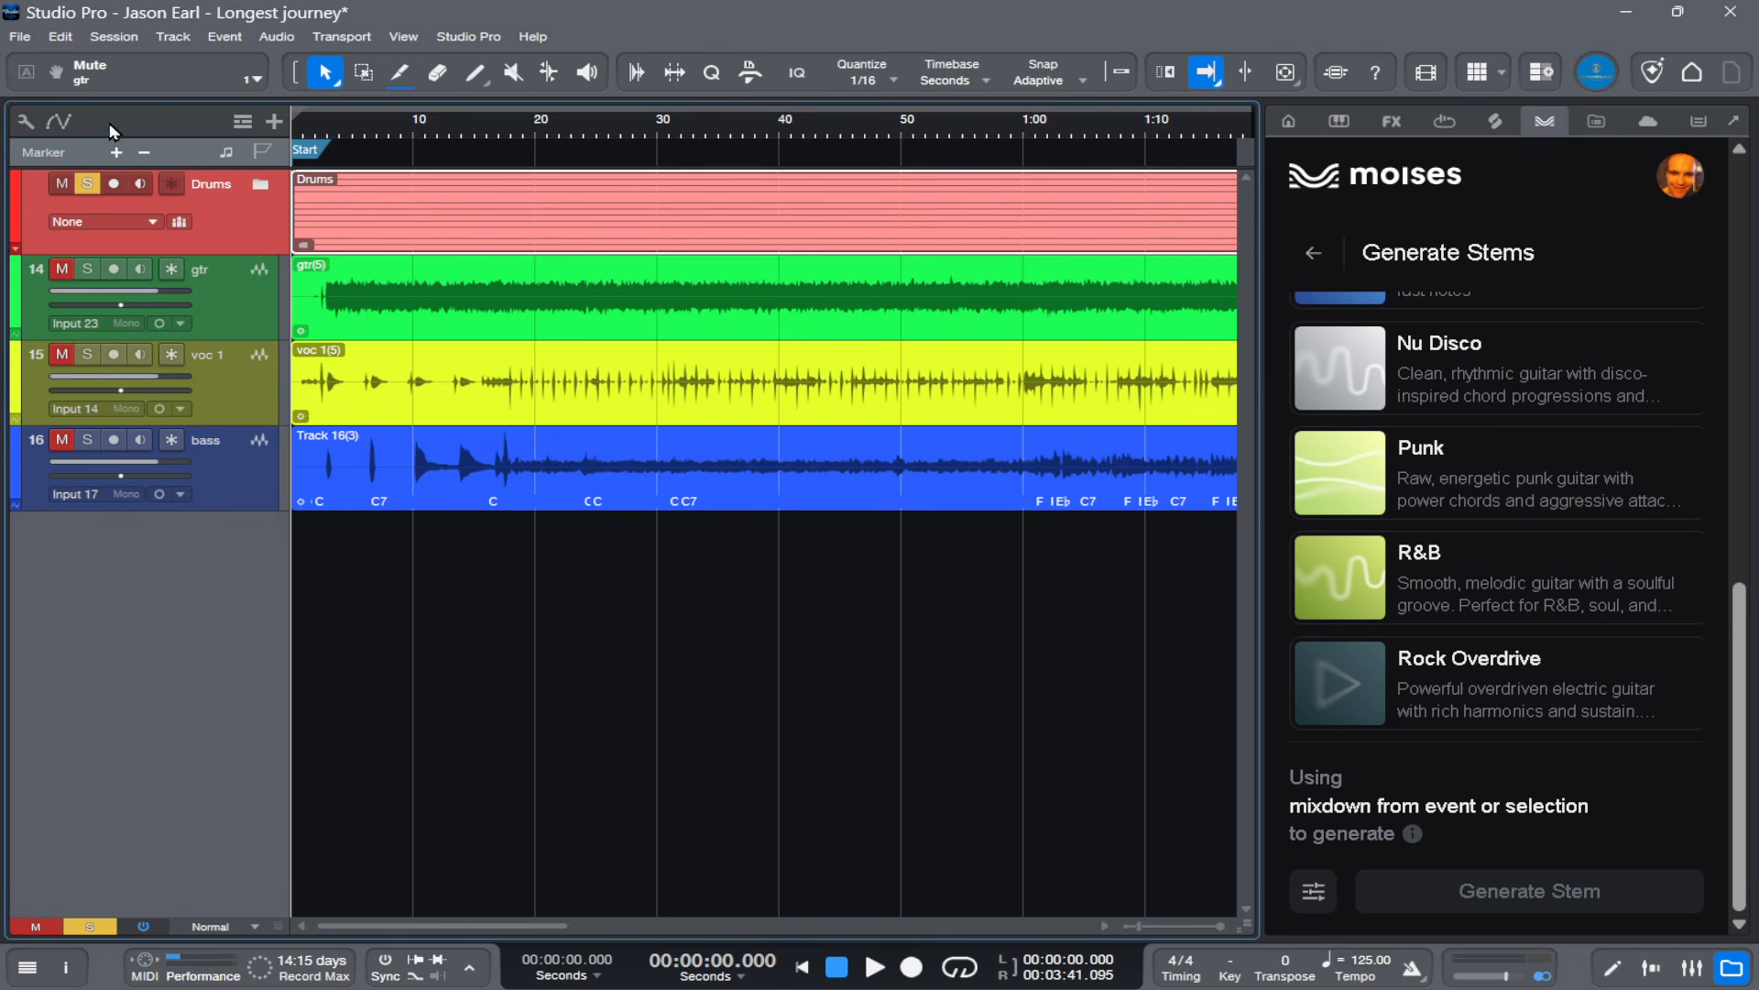
# Step: Check the Solo follows Selection setting in the arrangement options, and test the solo behaviour by selecting voc 1 and gtr
pyautogui.click(24, 121)
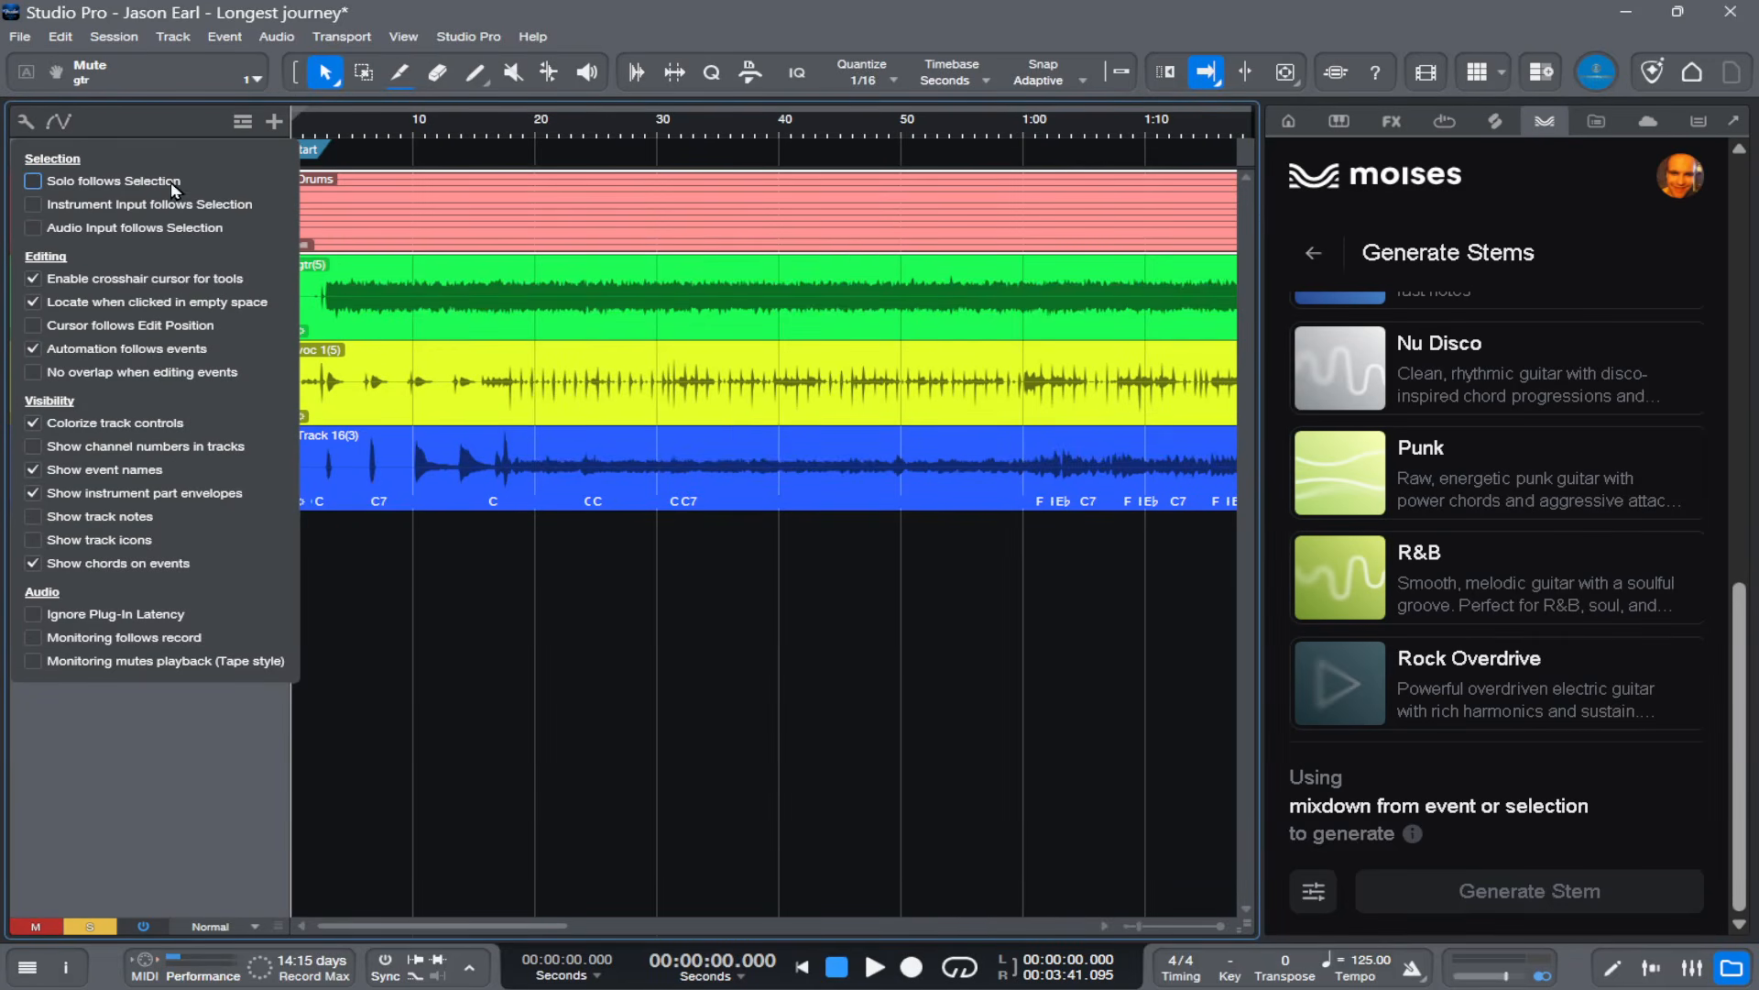
pyautogui.click(147, 749)
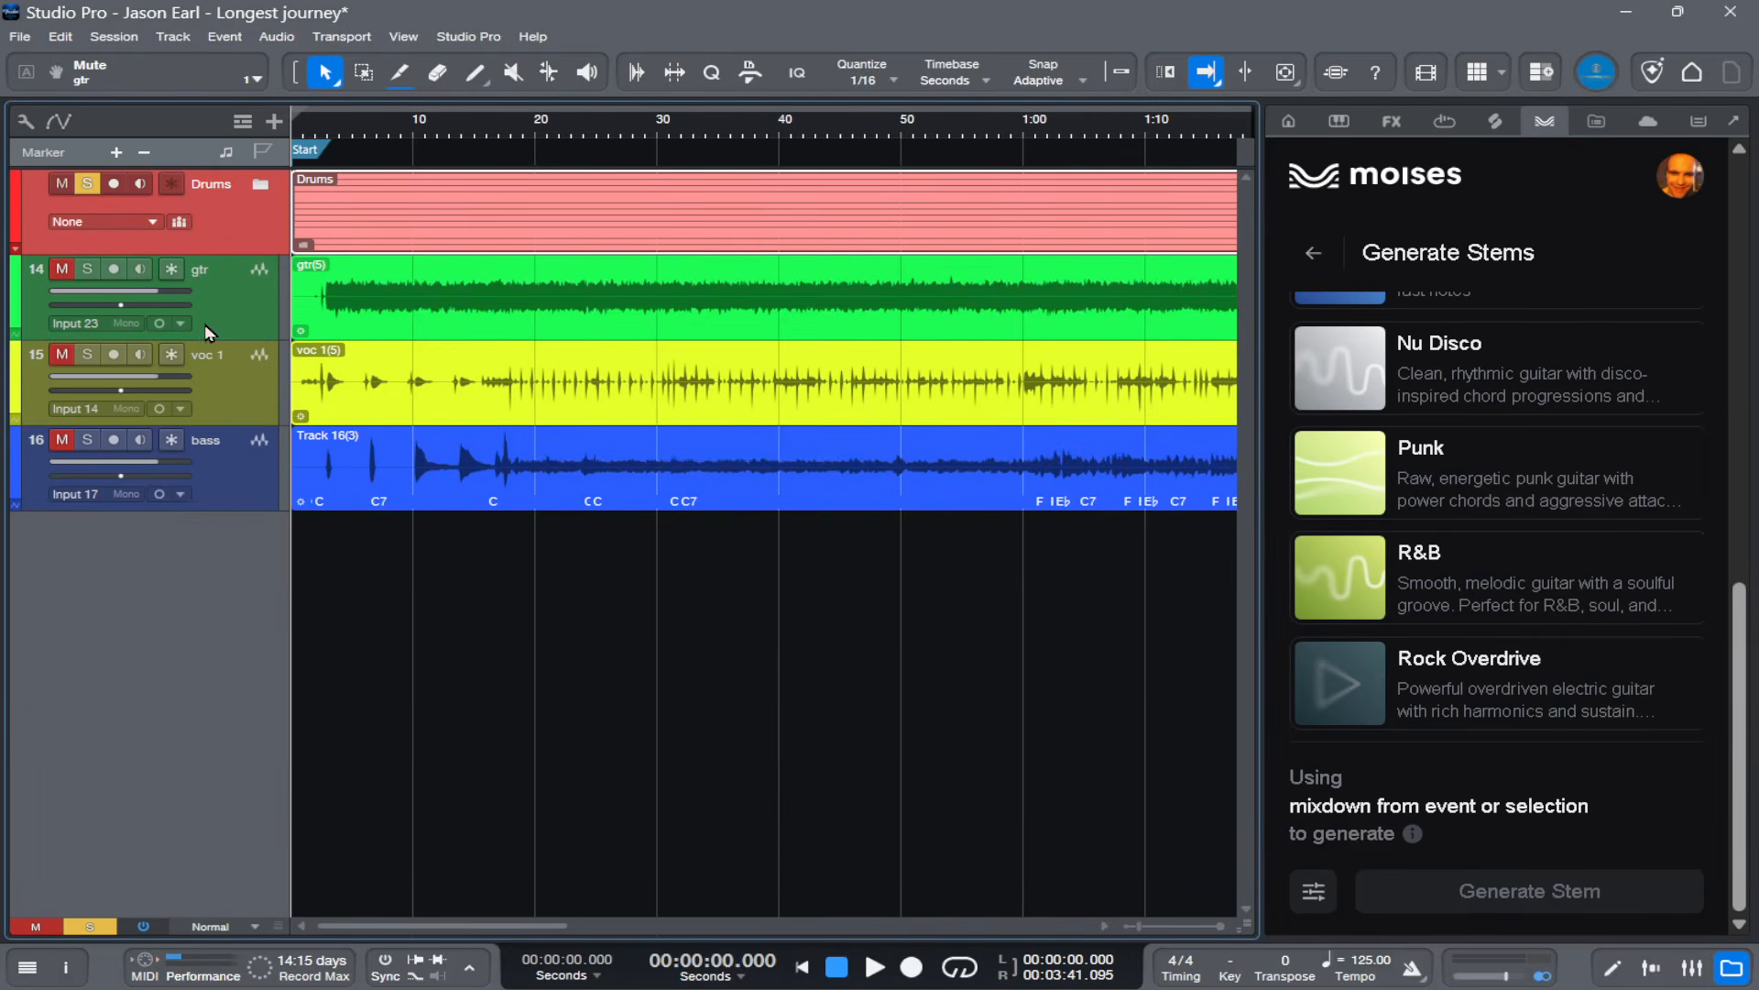
pyautogui.click(256, 402)
pyautogui.click(253, 321)
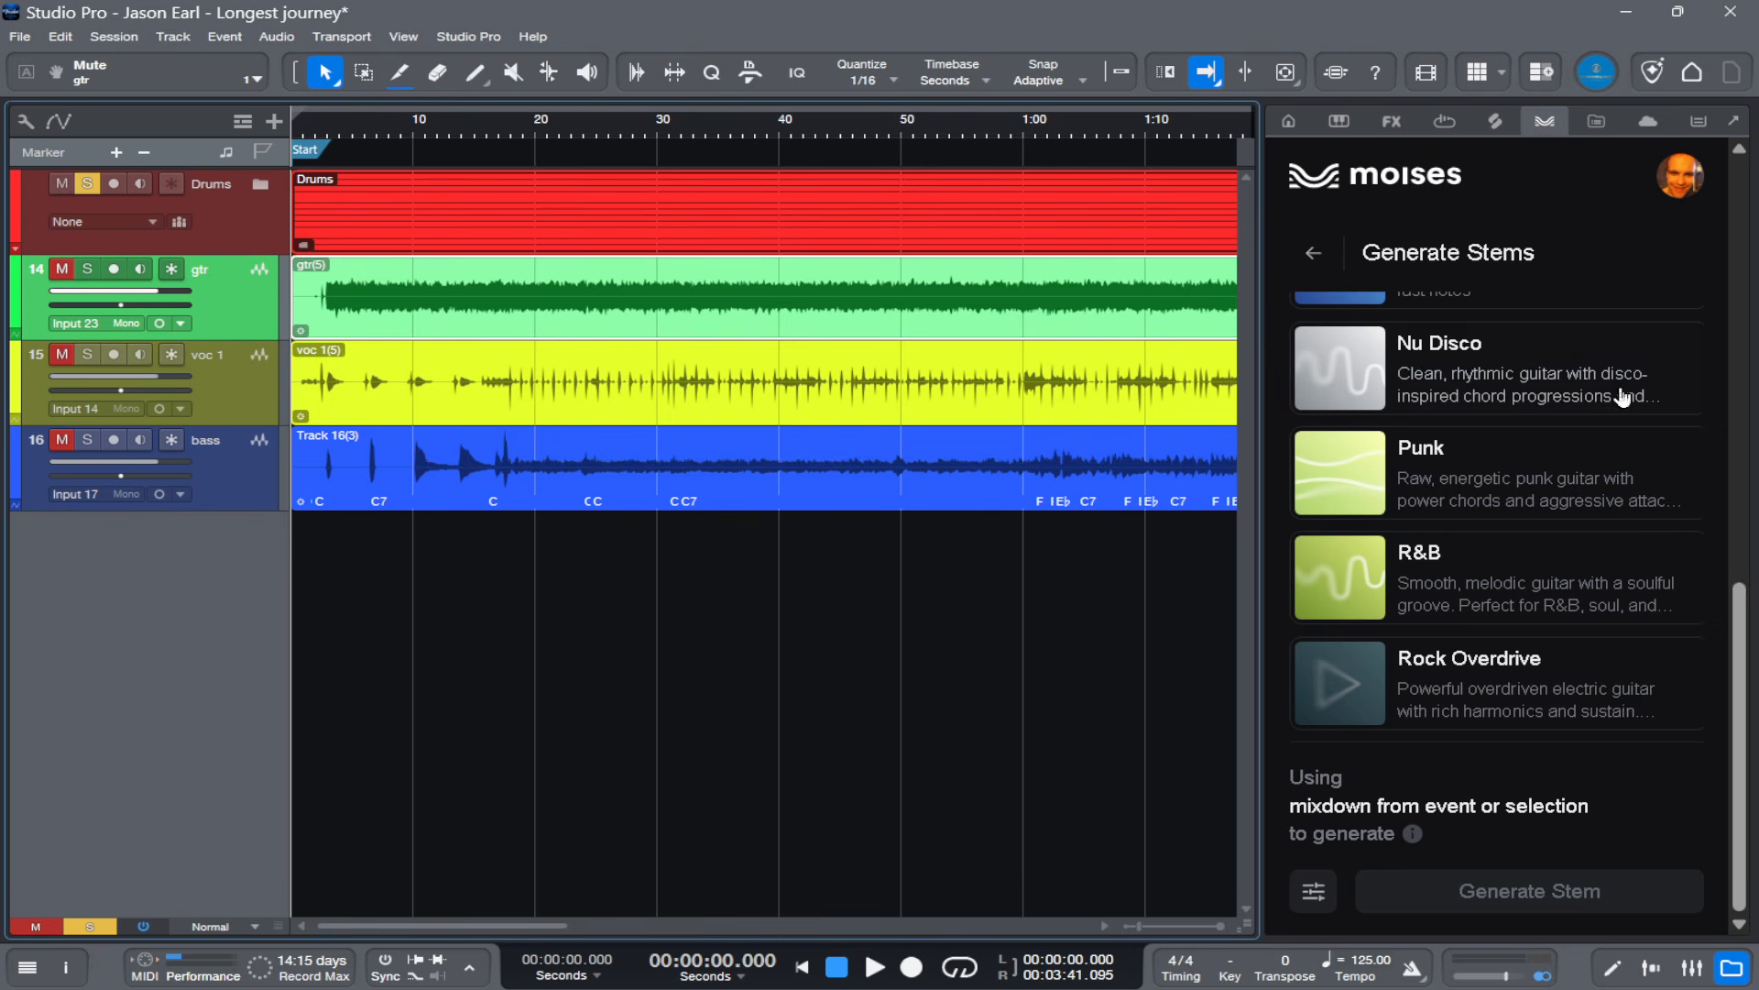
# Step: Select the bass track and choose the Guitar Solo preset for the guitar stem
pyautogui.scroll(10, 1484, 422)
pyautogui.scroll(-5, 1485, 422)
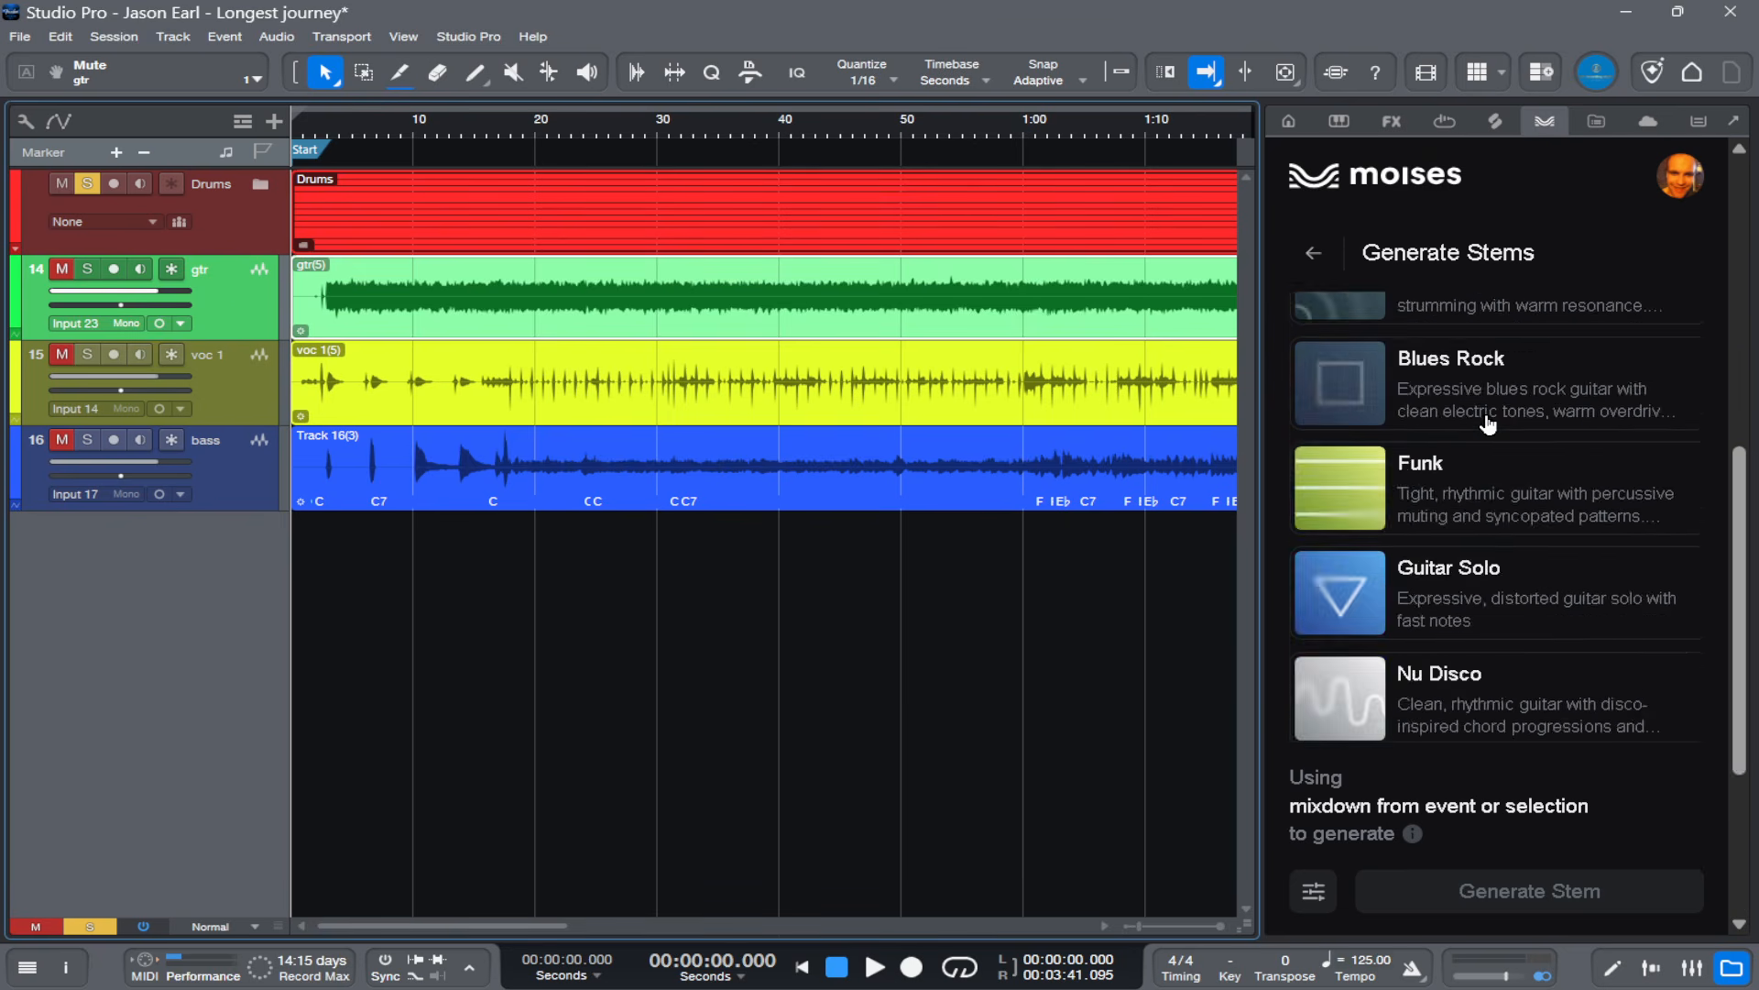
pyautogui.scroll(3, 1487, 422)
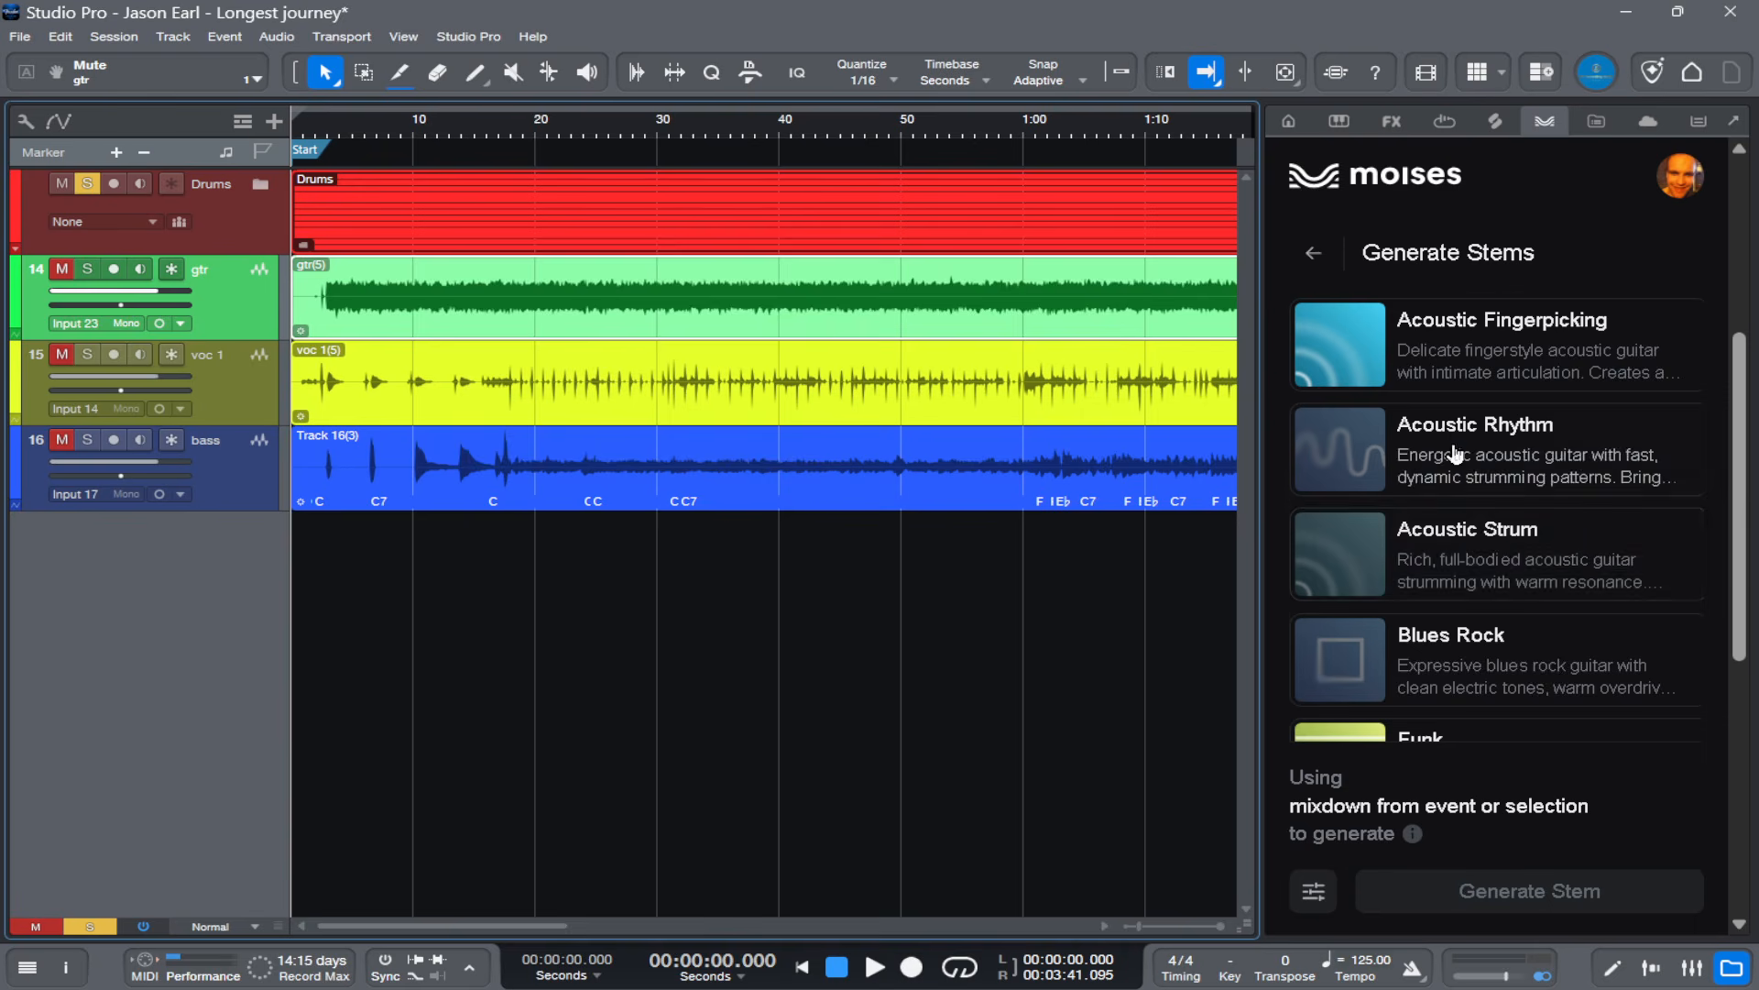
pyautogui.scroll(5, 1459, 466)
pyautogui.scroll(-8, 1450, 441)
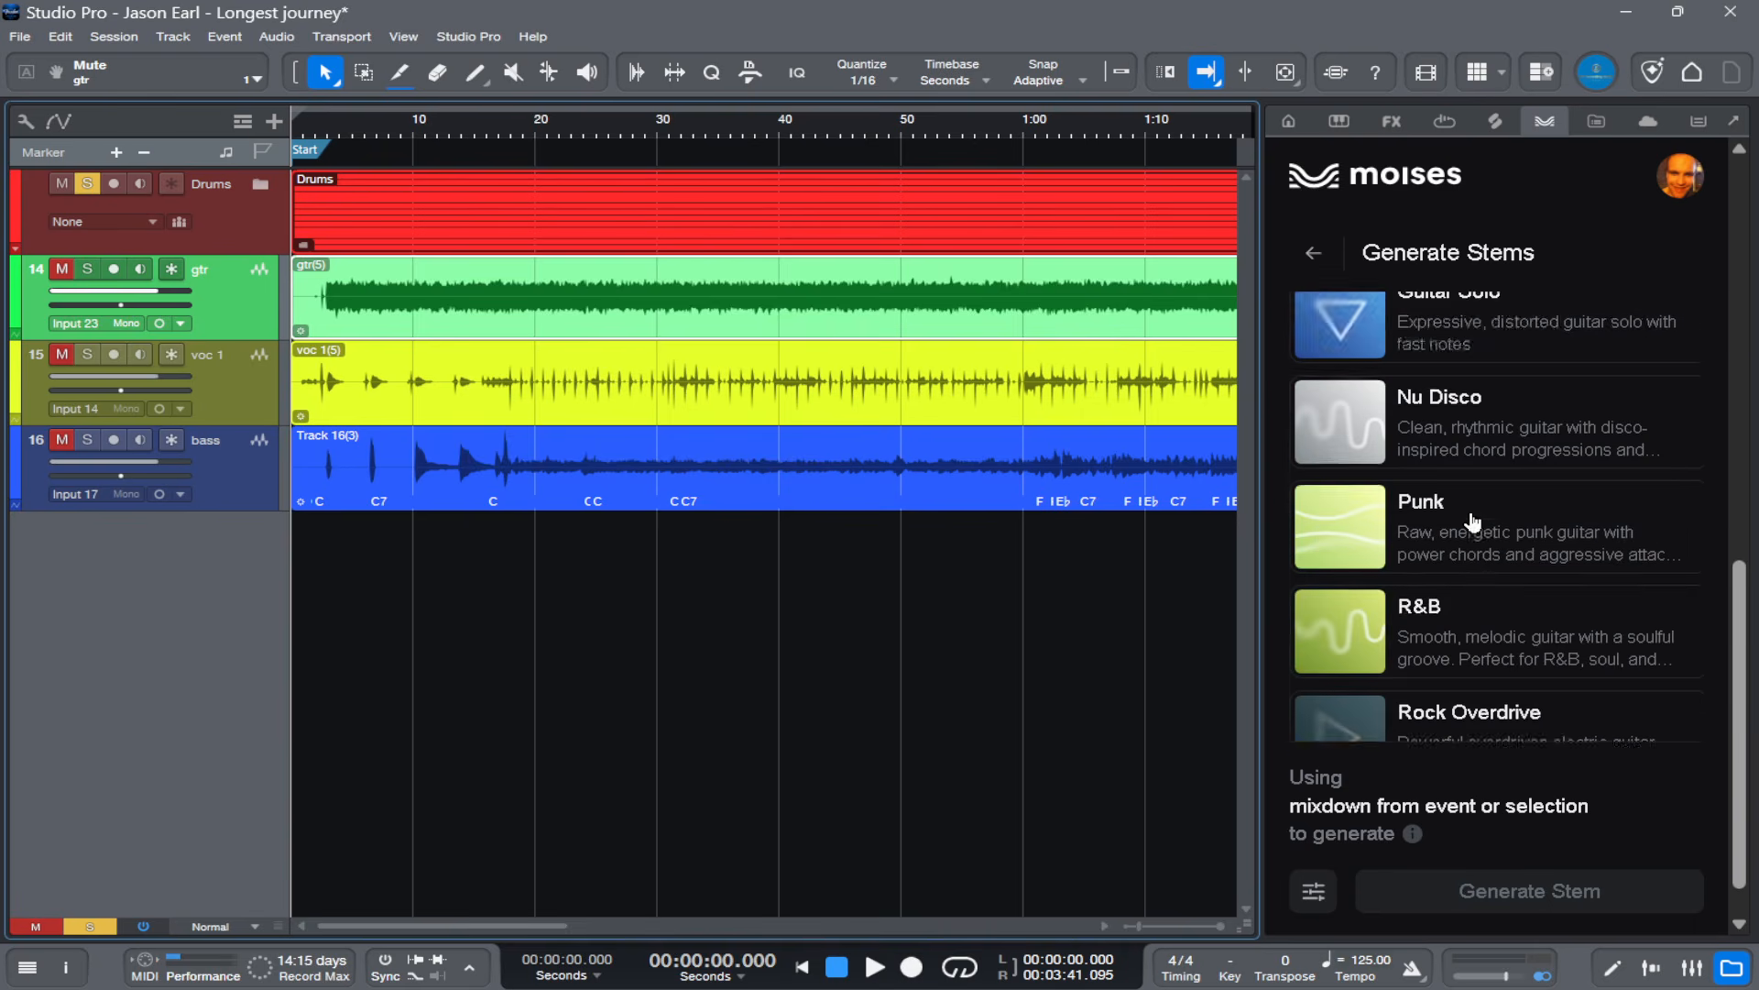
pyautogui.scroll(3, 1470, 515)
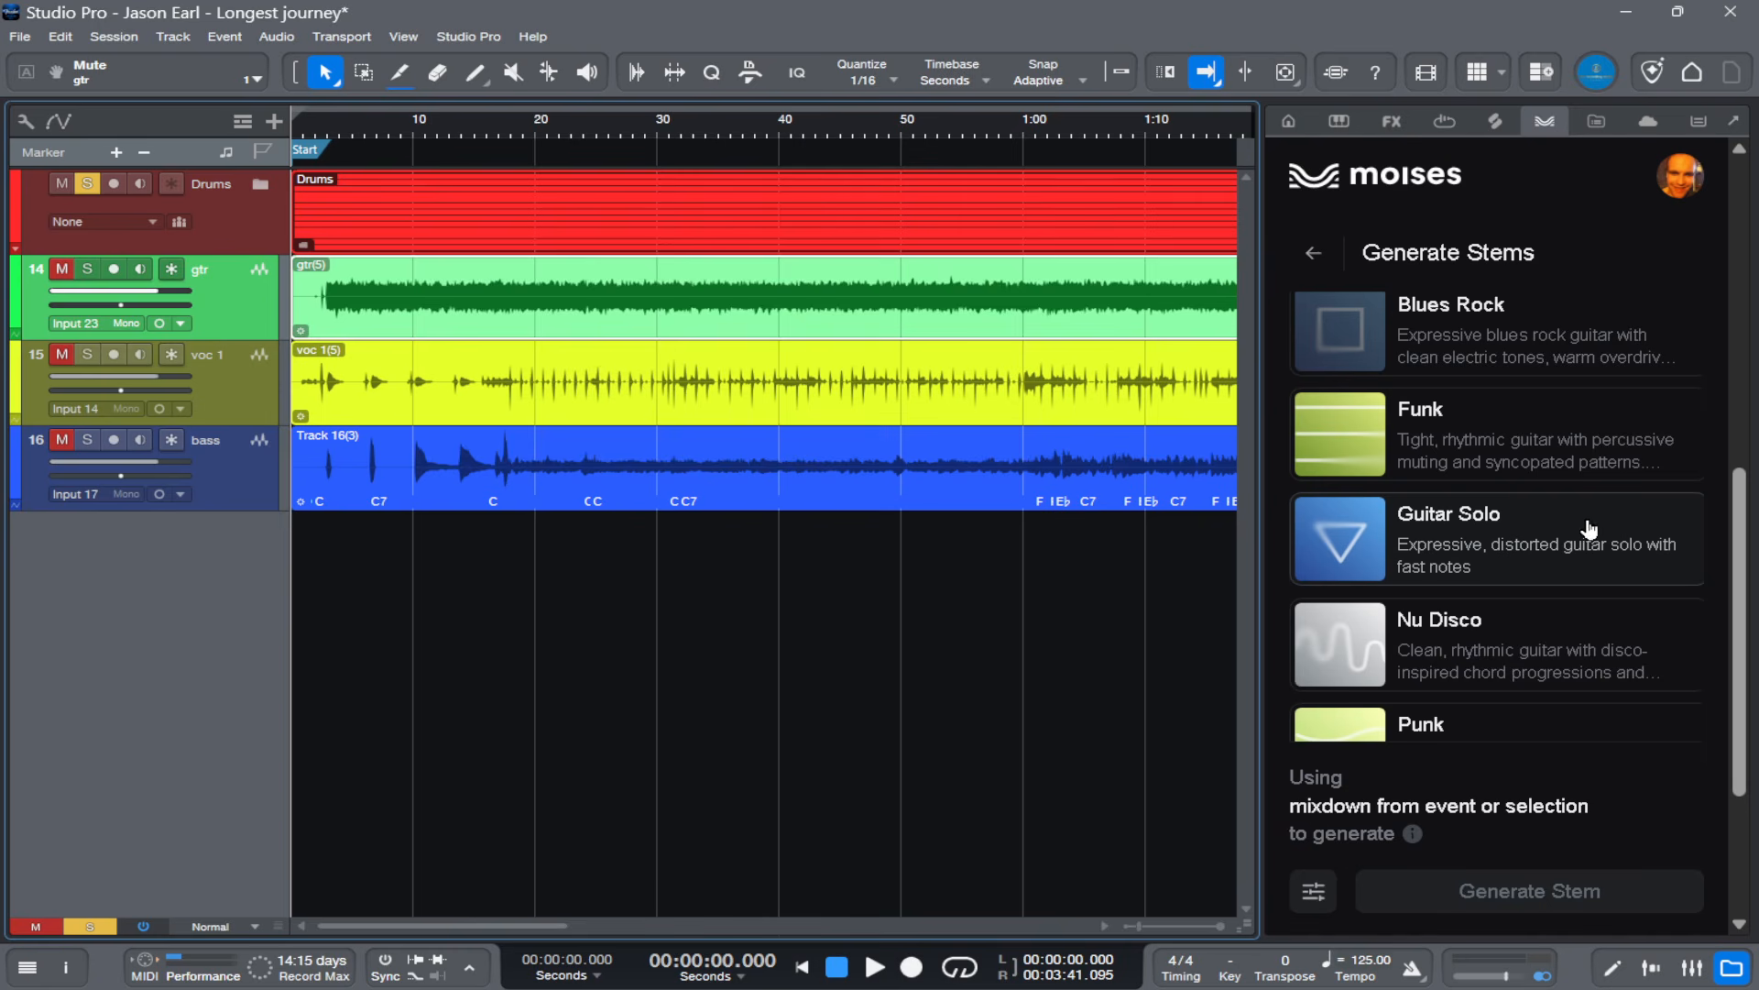
pyautogui.click(238, 494)
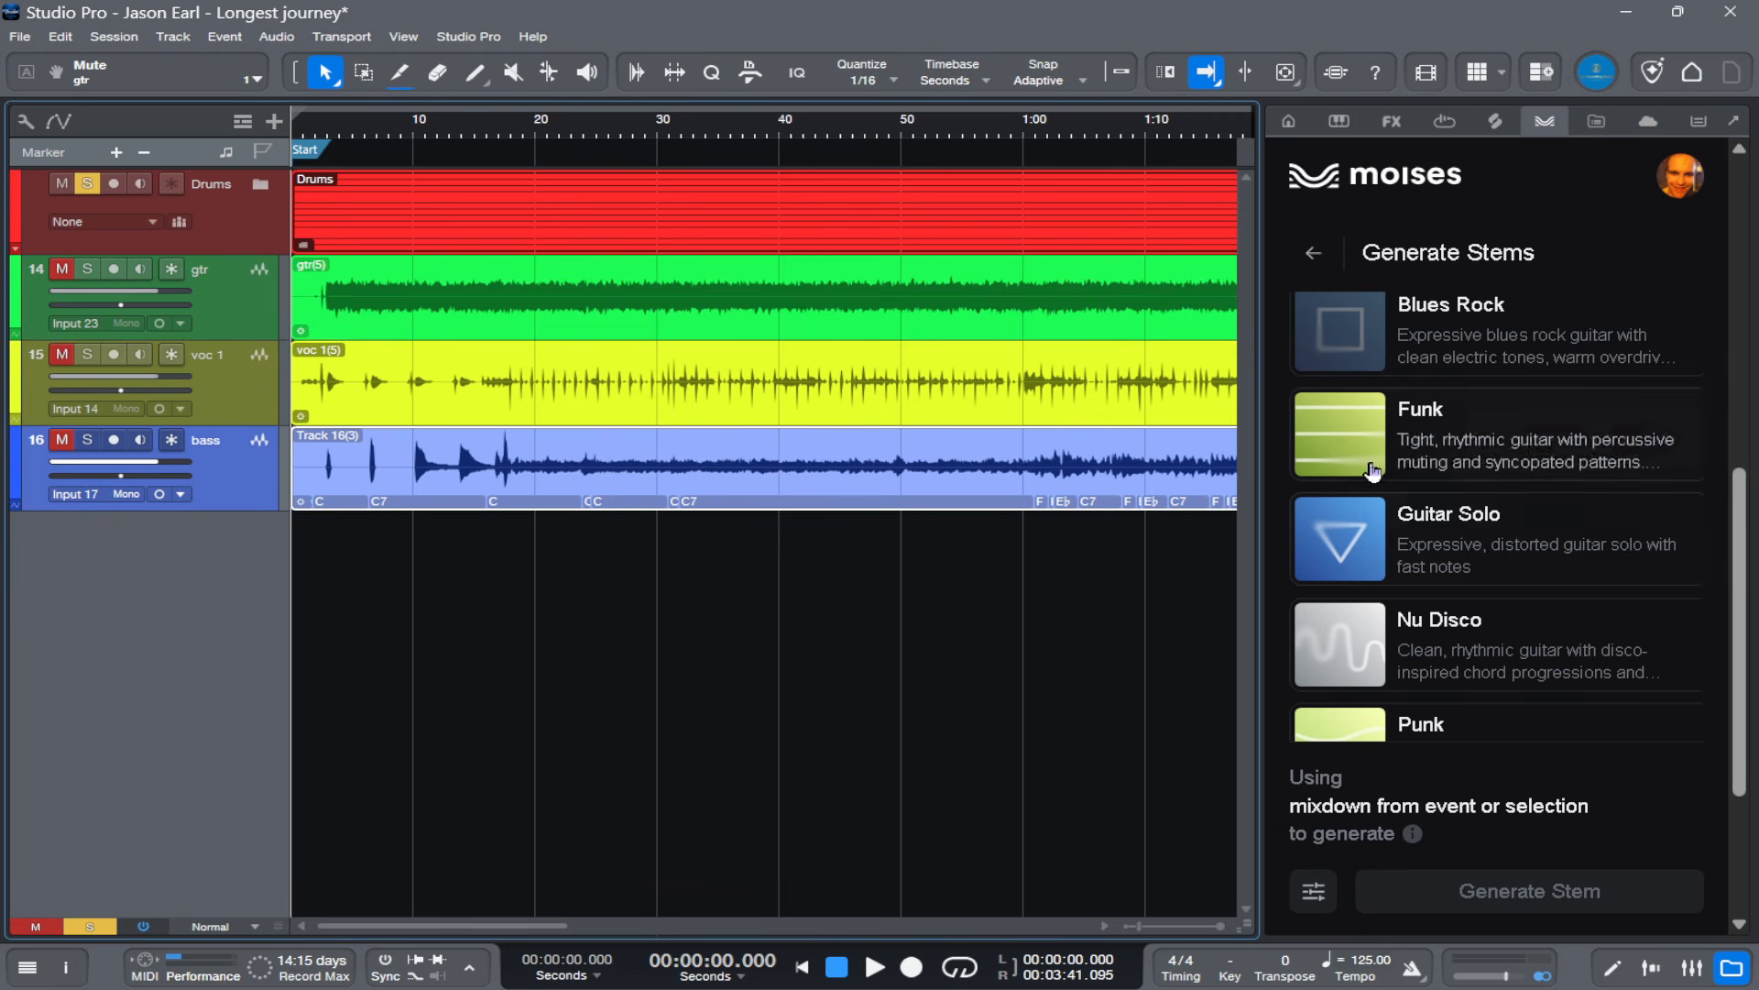
pyautogui.click(1540, 541)
# Step: Generate the guitar stem from the mixdown and clear the Transfers window out of the way
pyautogui.scroll(-3, 1539, 541)
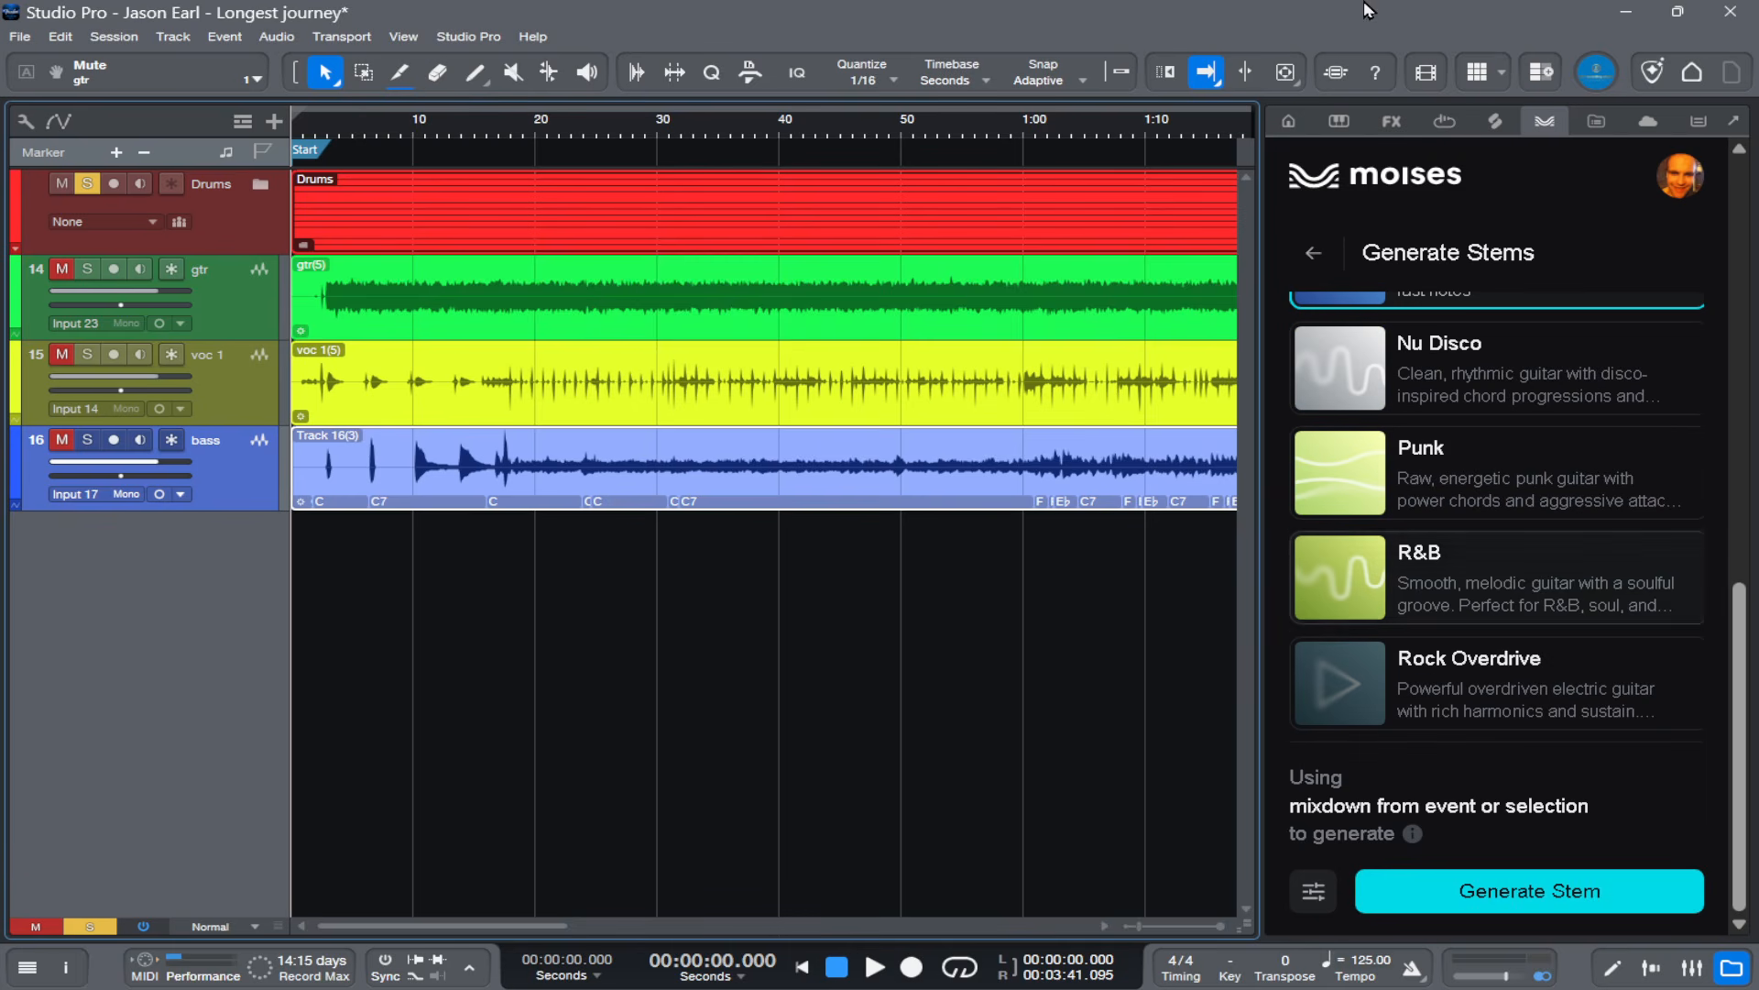
pyautogui.scroll(10, 1399, 702)
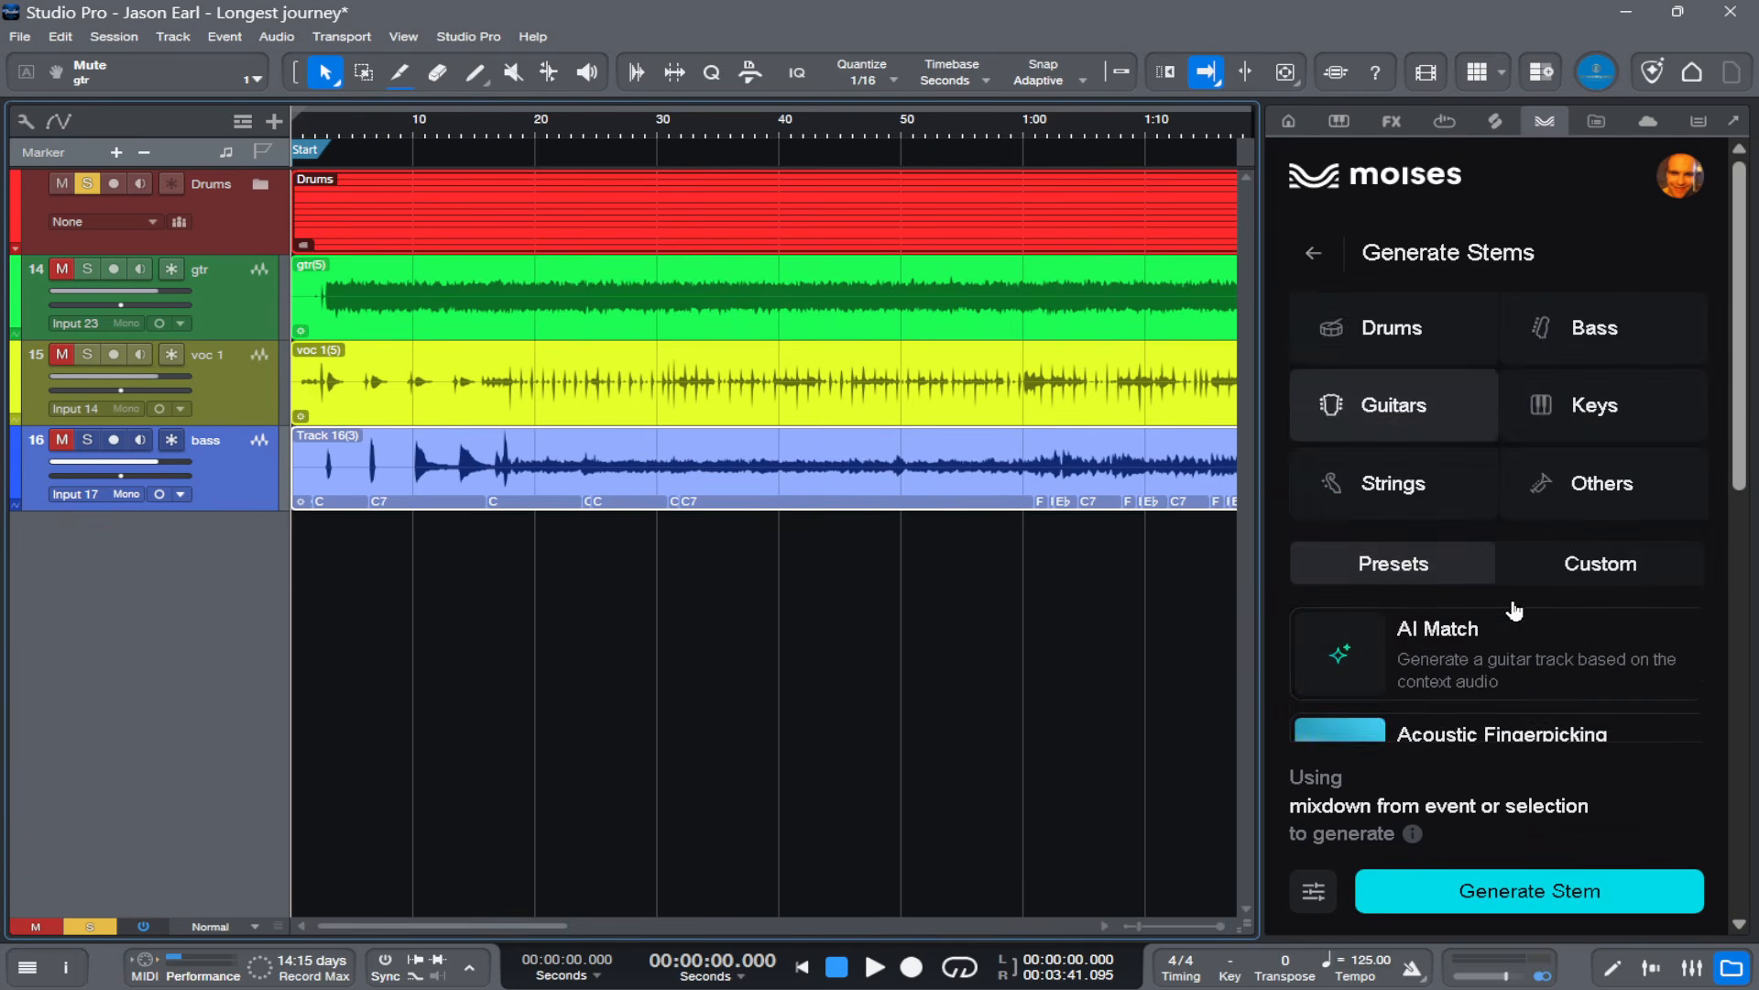
pyautogui.scroll(-2, 1374, 587)
pyautogui.scroll(-5, 1383, 617)
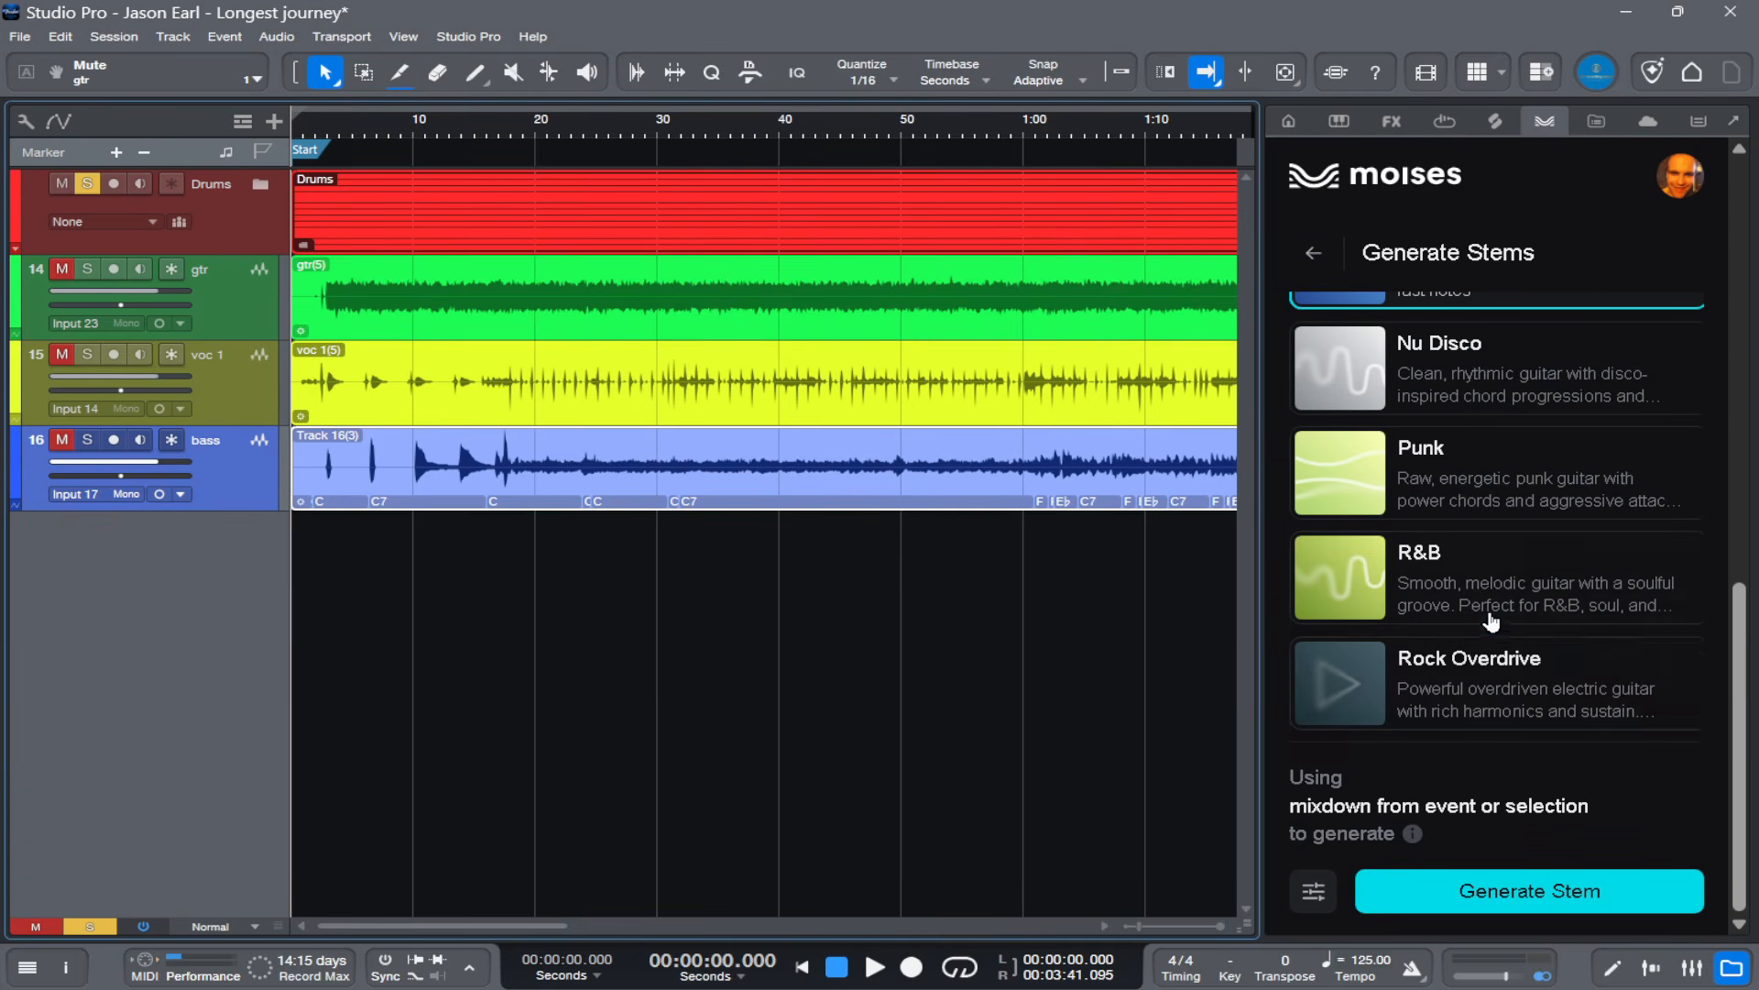
pyautogui.click(1503, 896)
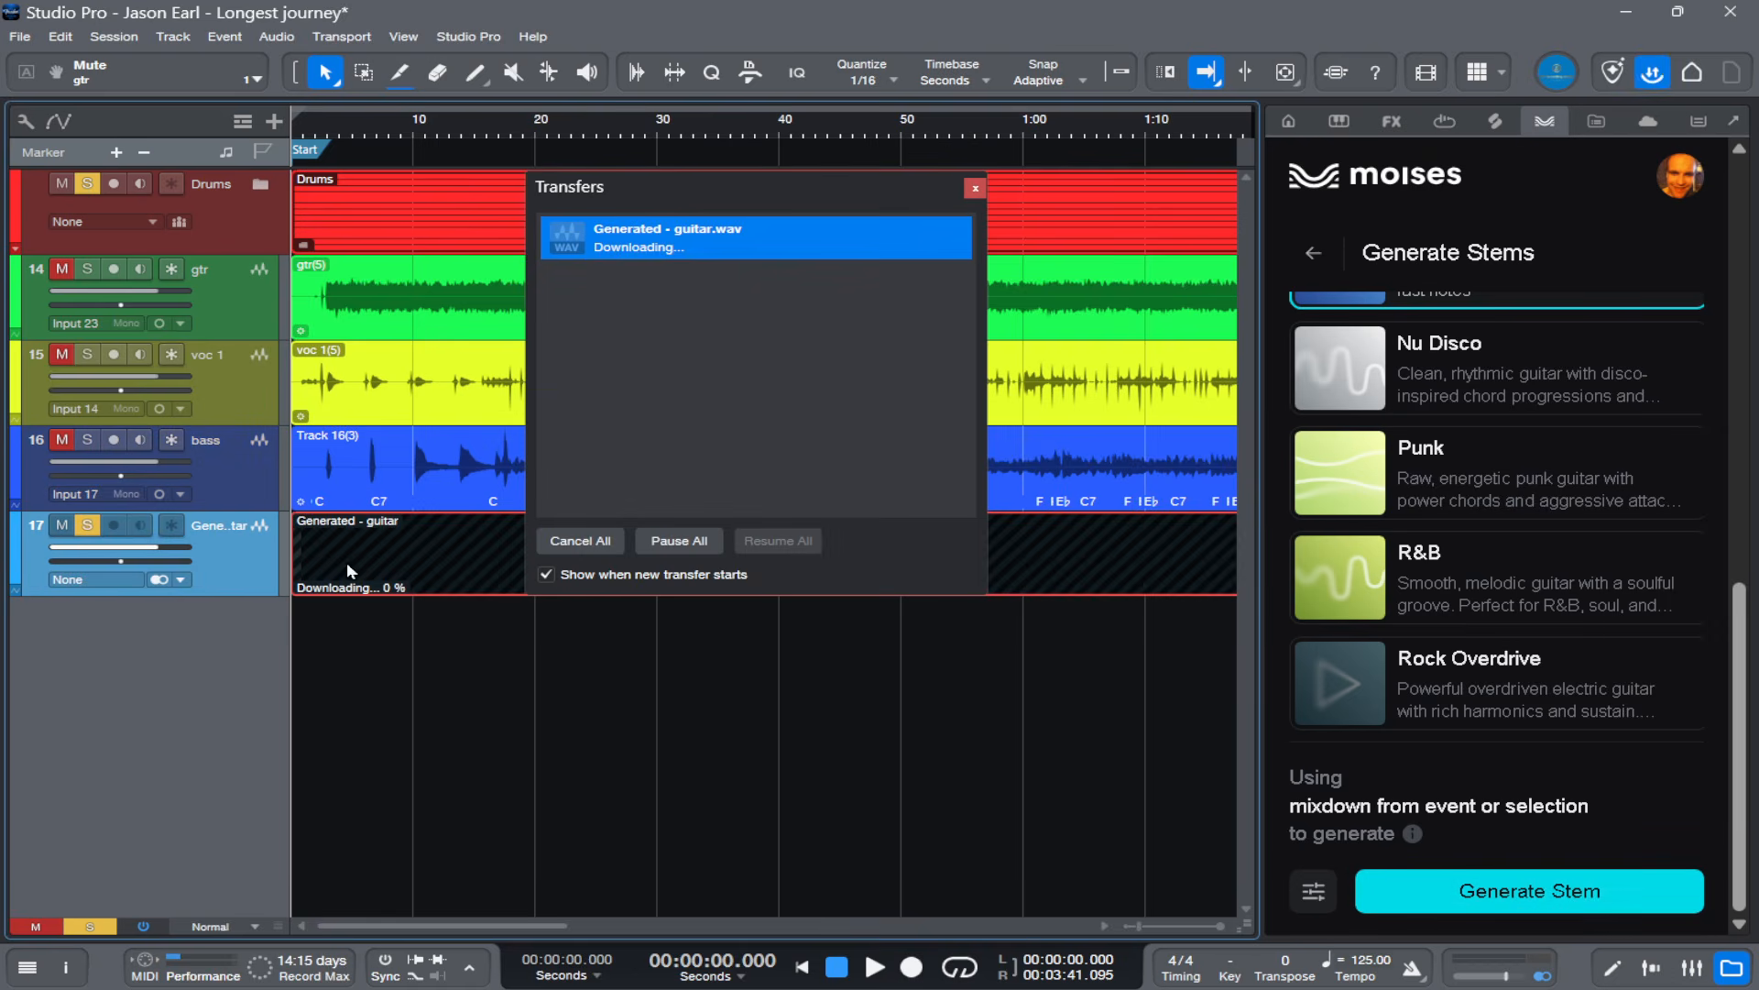
pyautogui.moveTo(711, 185); pyautogui.dragTo(1039, 209)
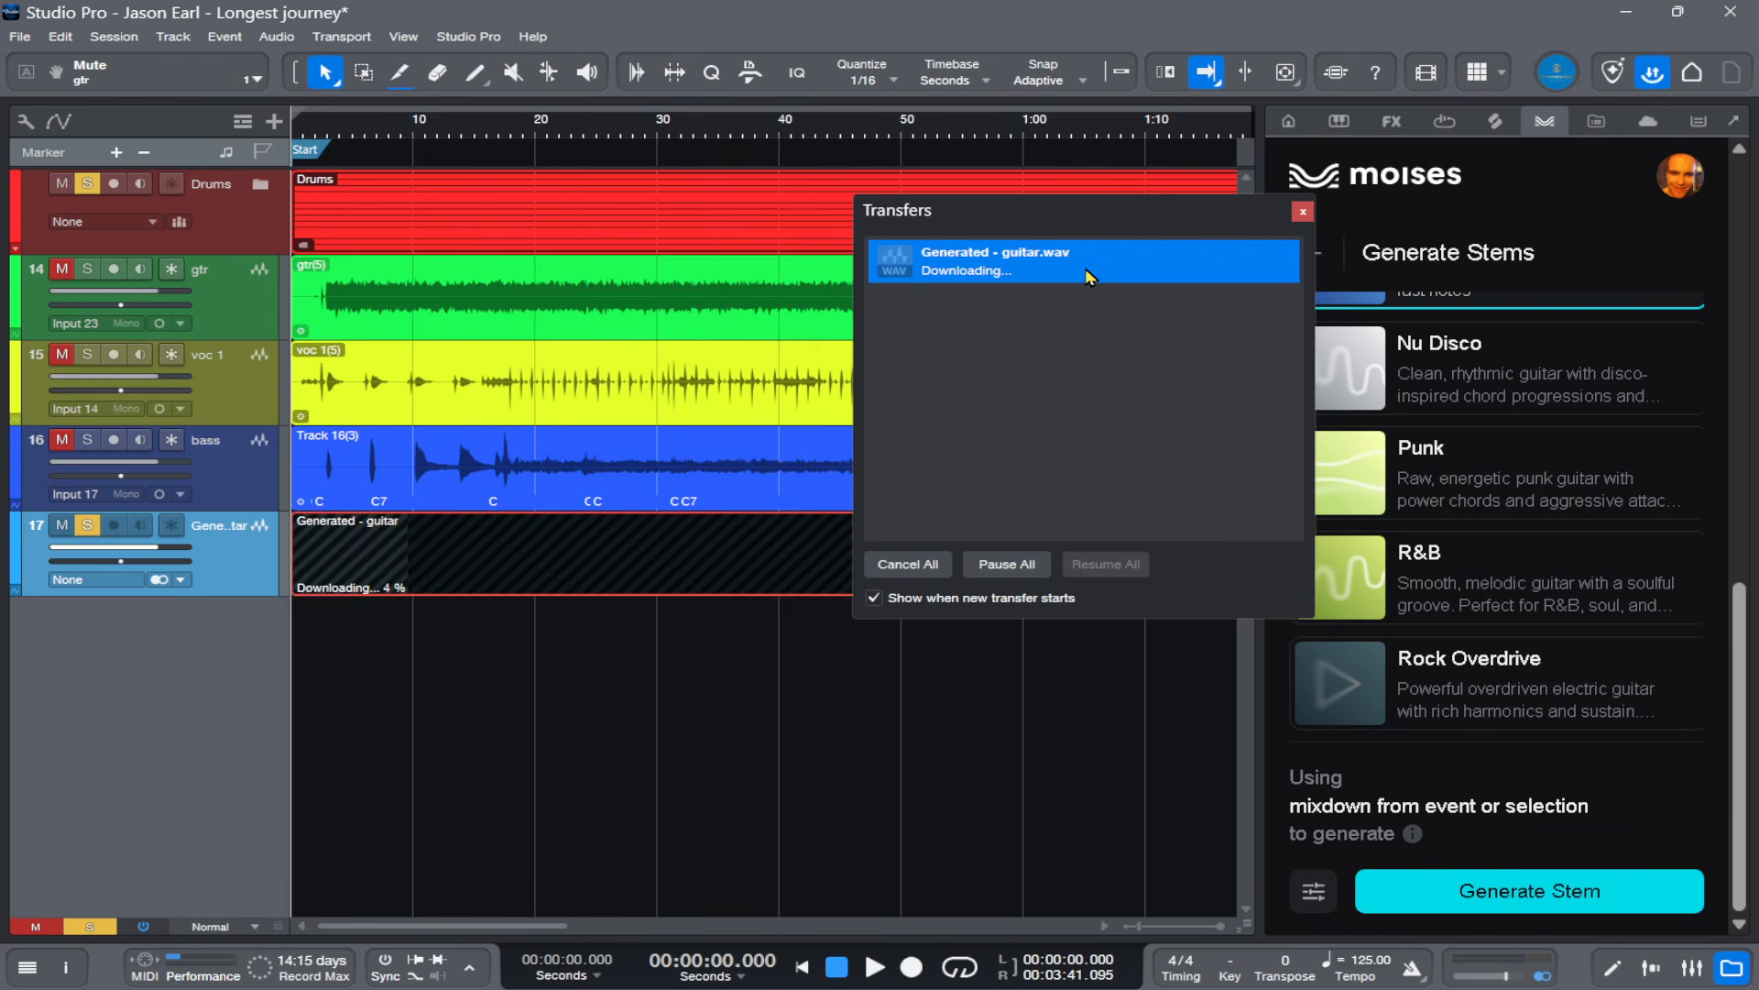
pyautogui.click(1302, 212)
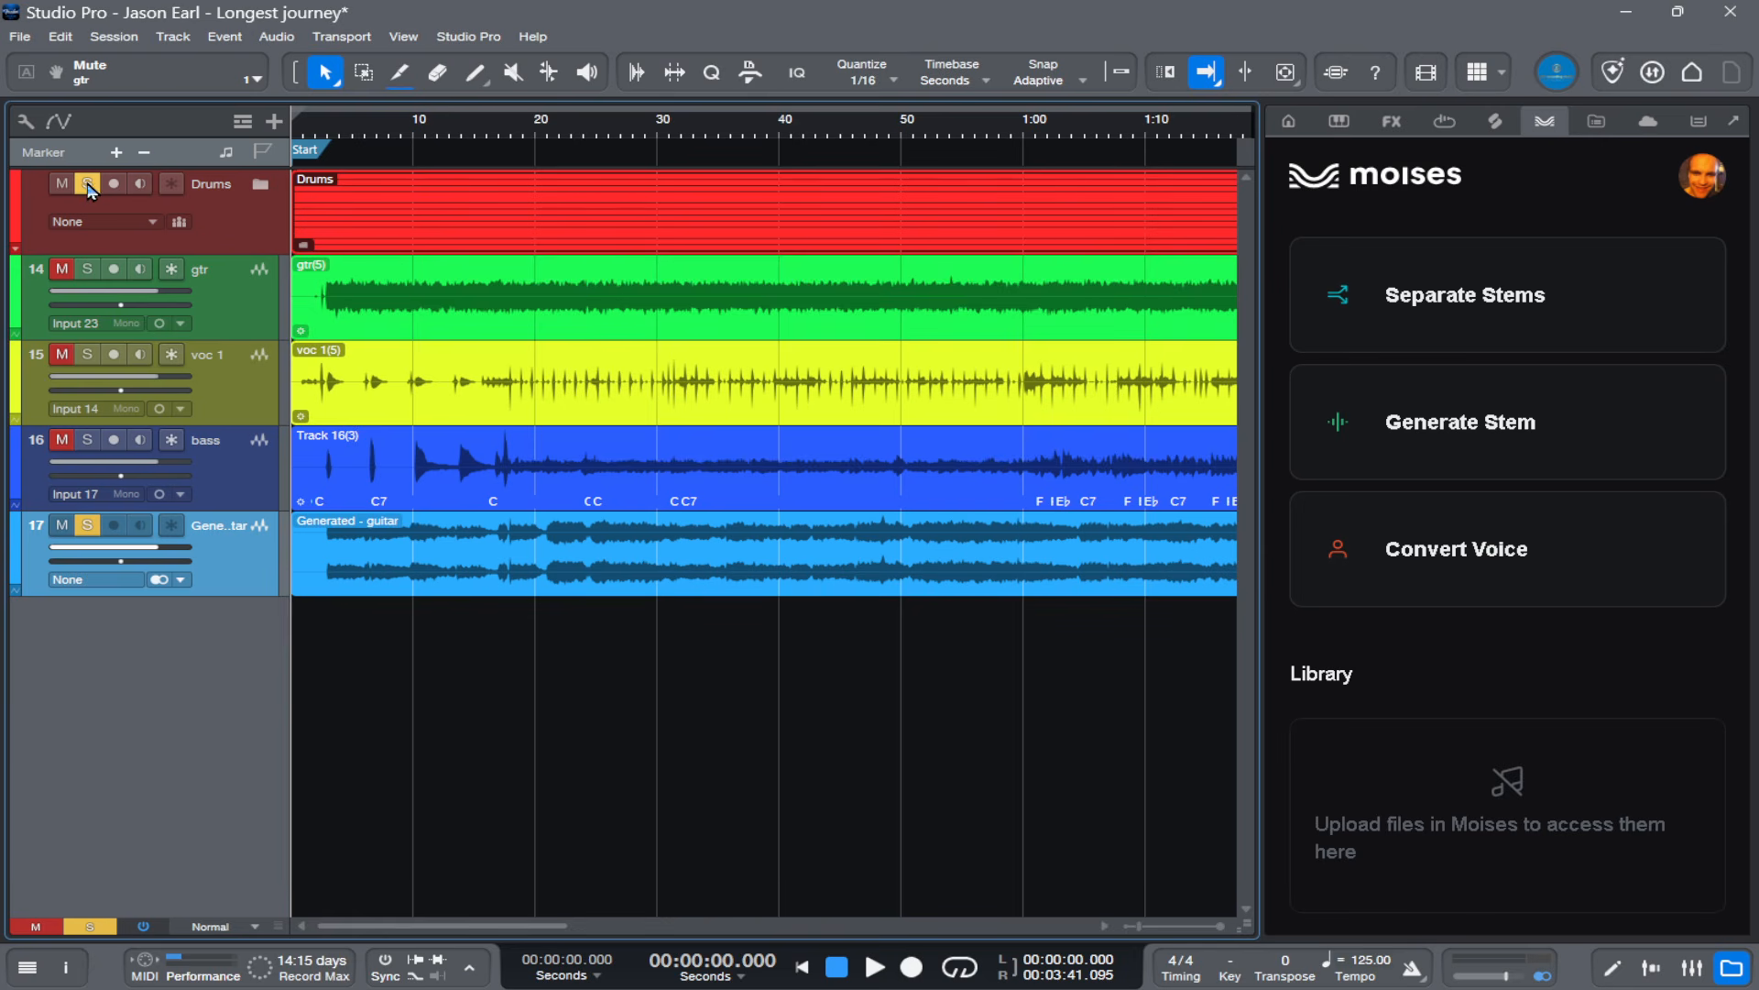
# Step: Listen to the generated guitar with the soloed drums, and unmute and solo the gtr track
pyautogui.press('space')
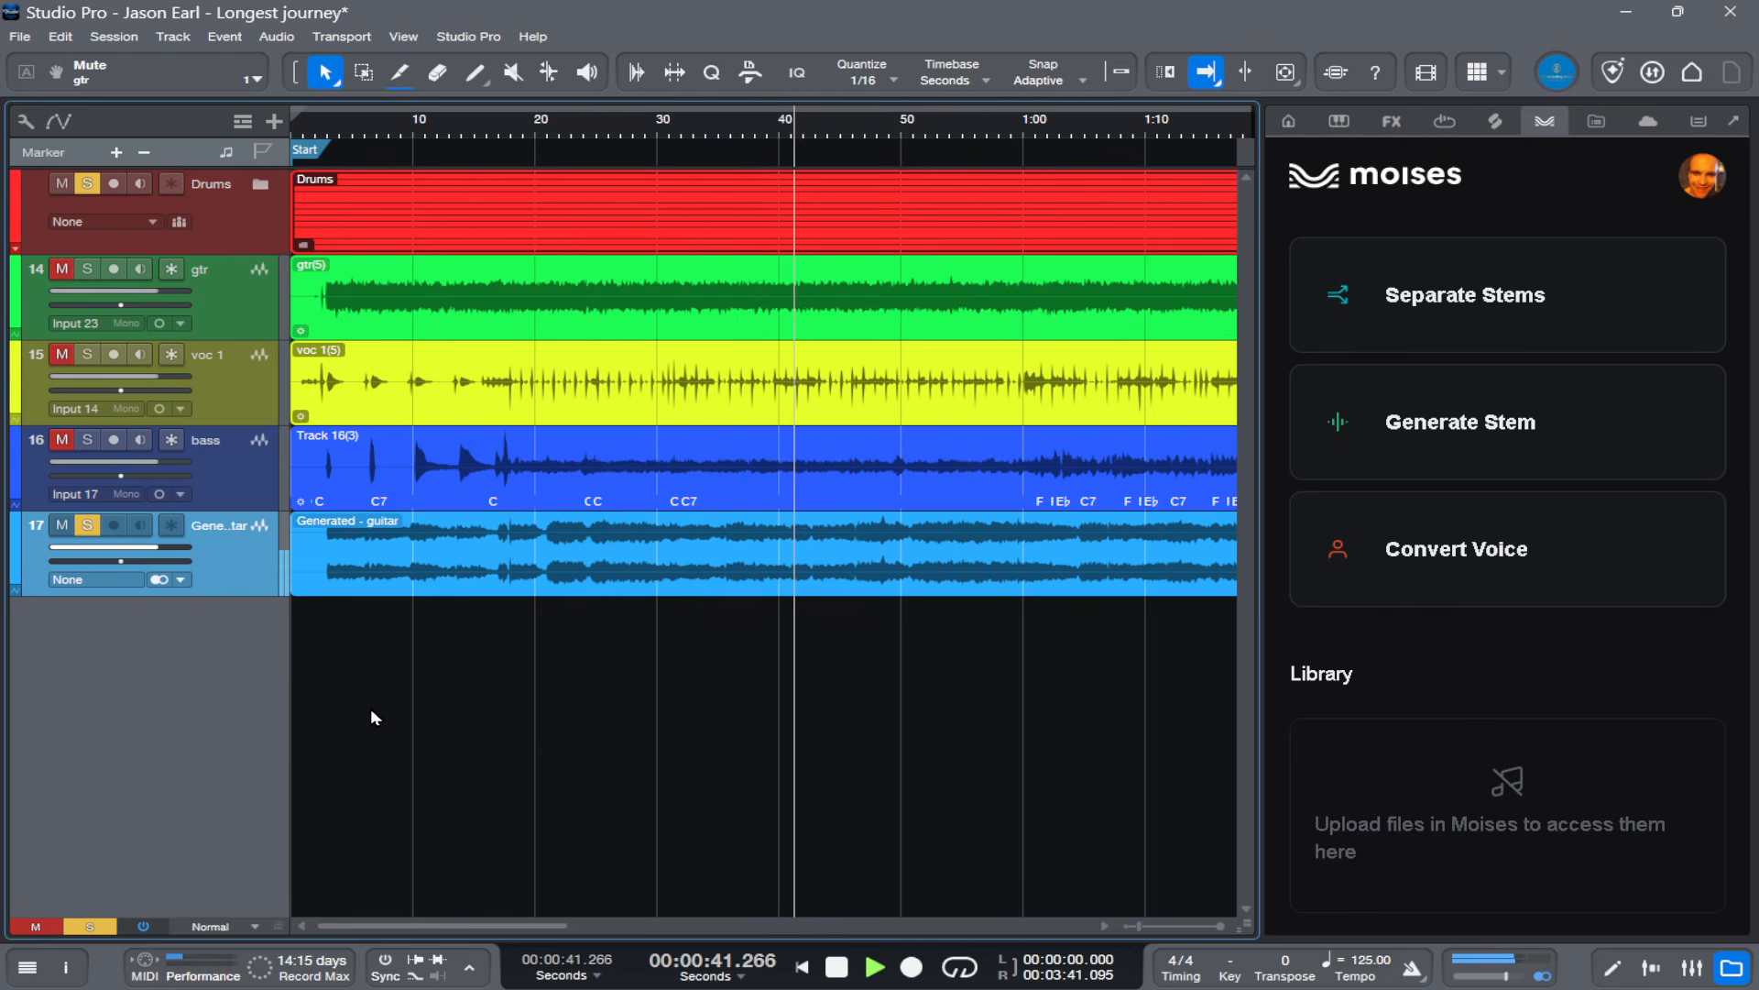
pyautogui.press('space')
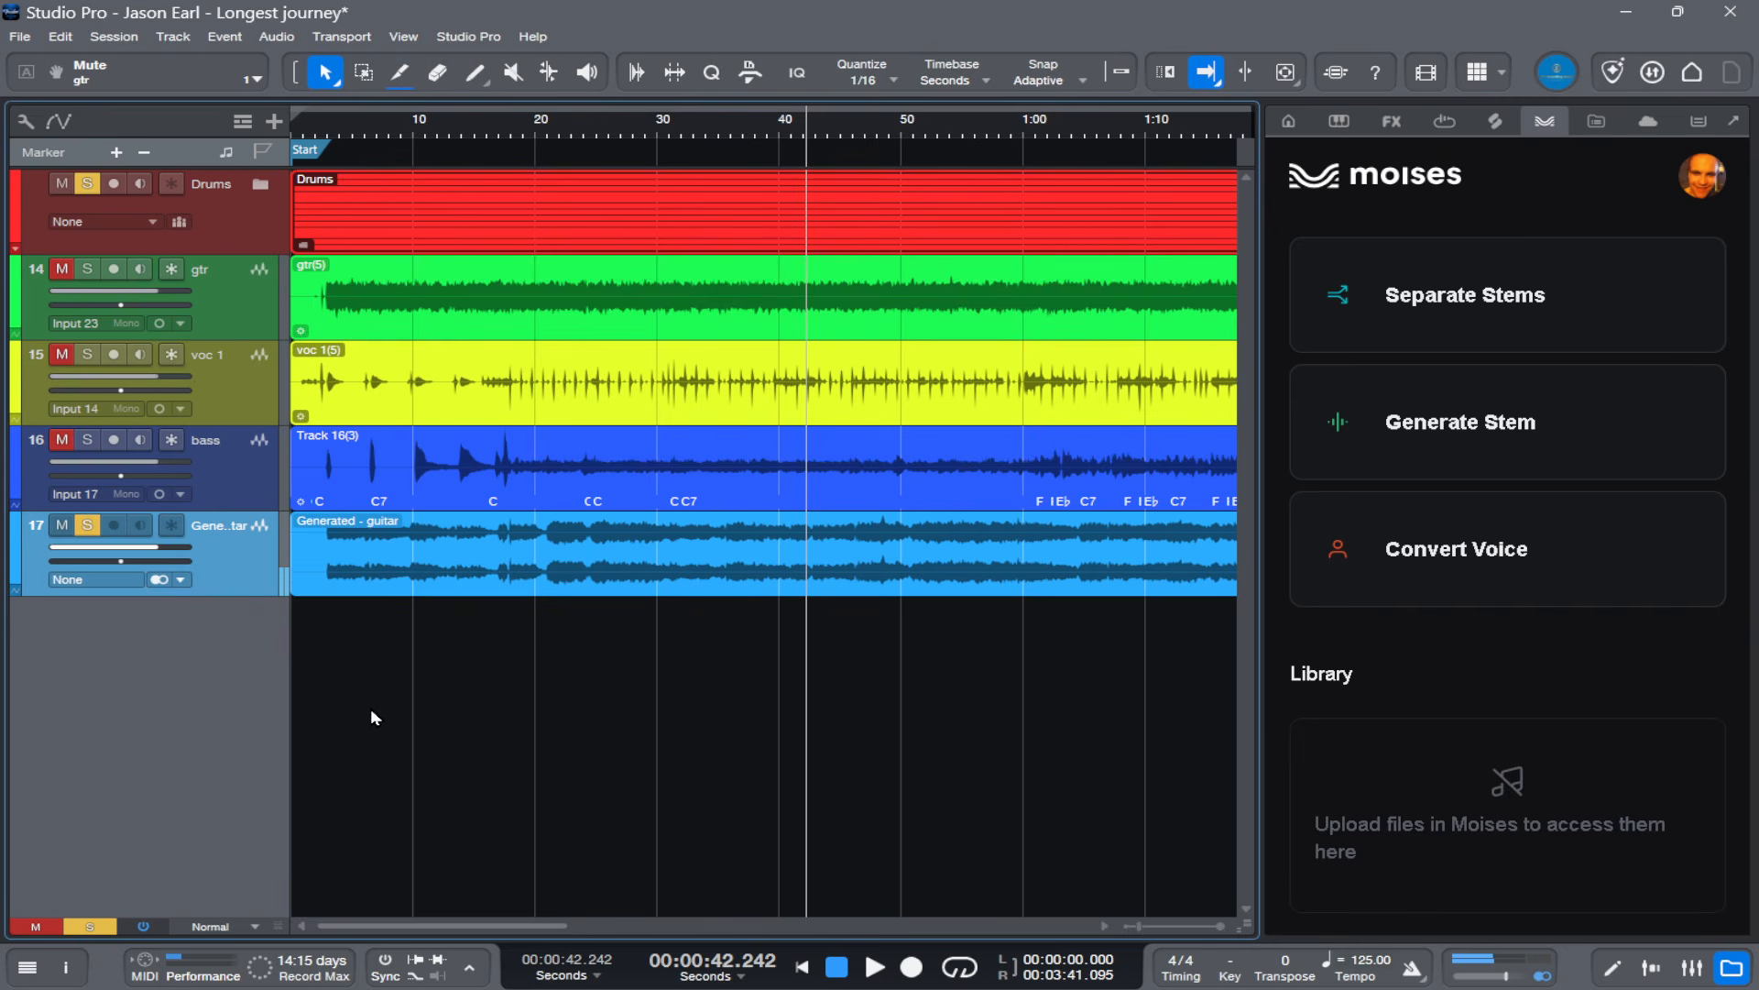
pyautogui.click(62, 269)
pyautogui.click(87, 268)
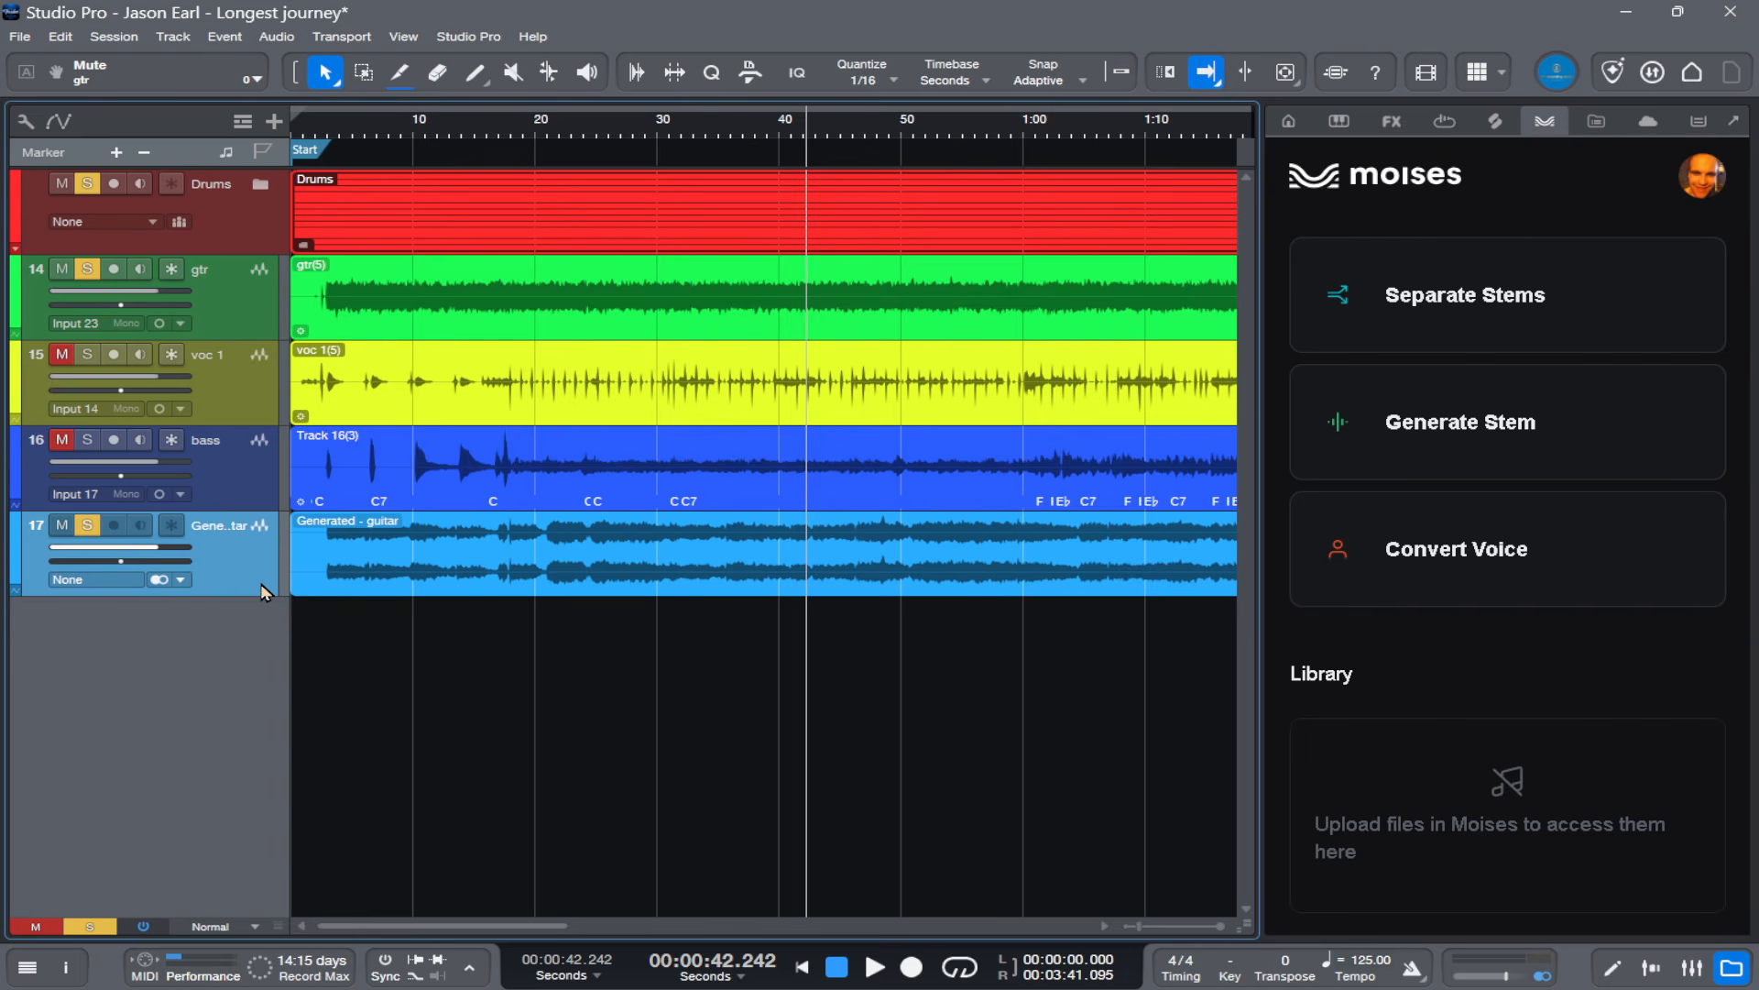
# Step: Lower the generated guitar track's volume to -10.0 dB while playing it against the original gtr track
pyautogui.press('space')
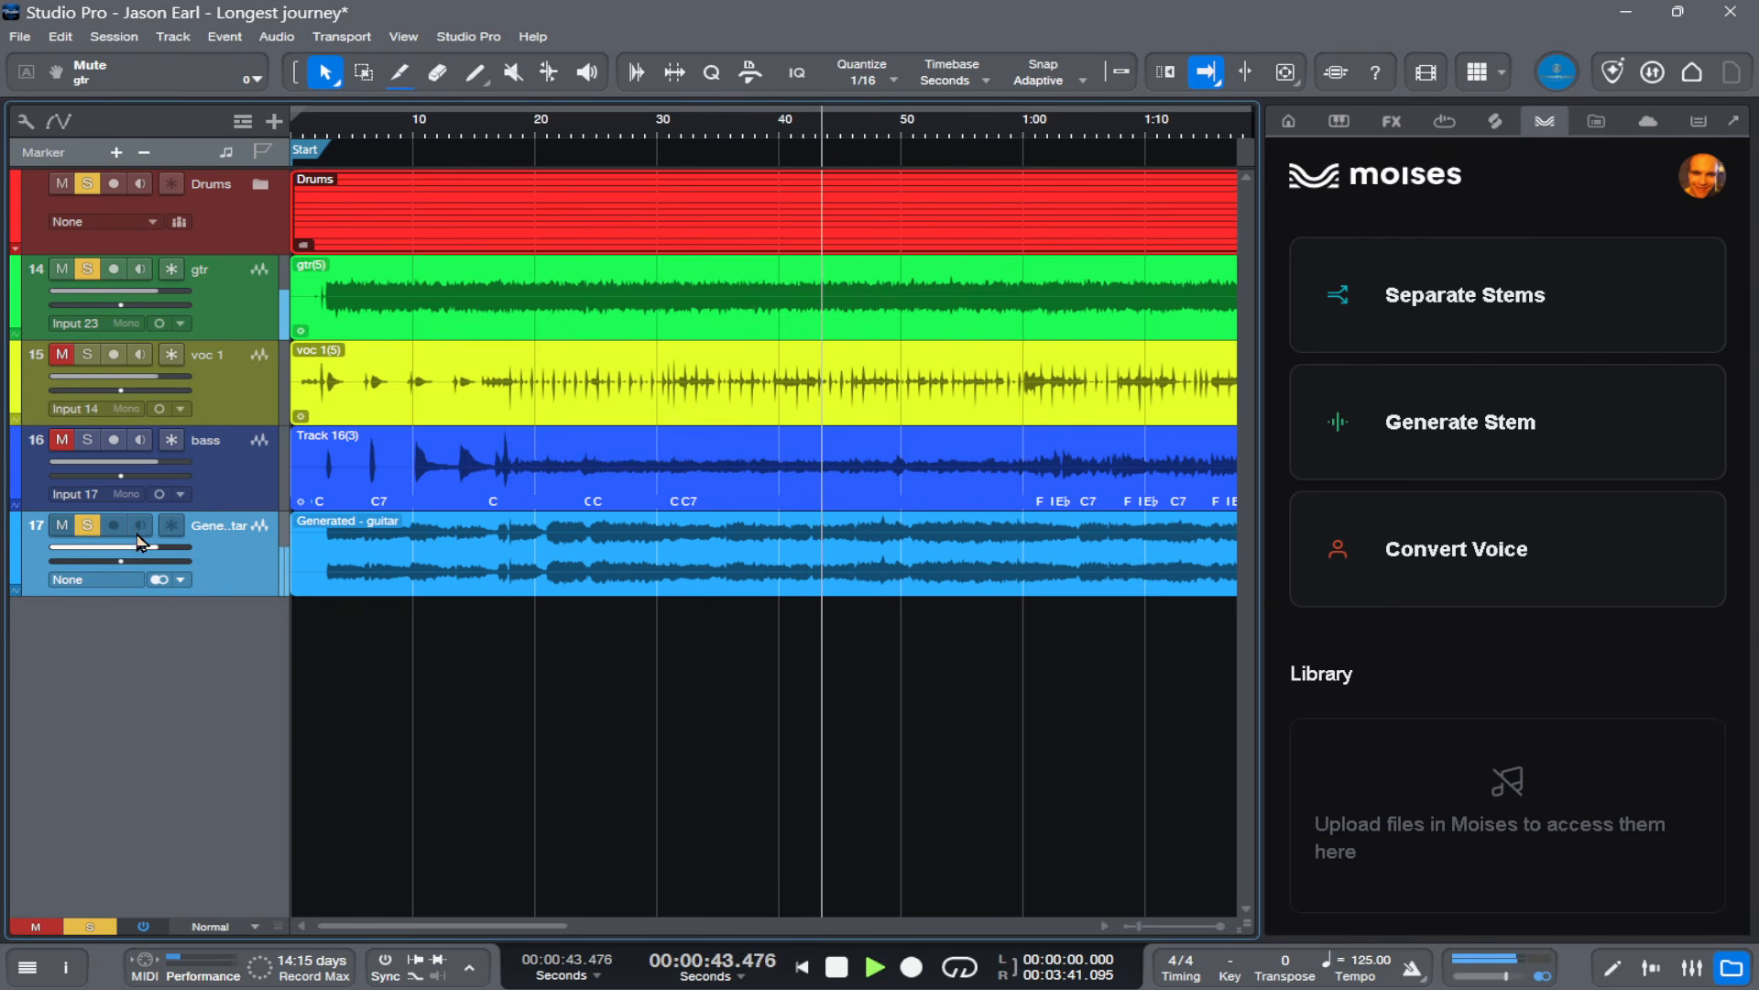
pyautogui.moveTo(133, 547); pyautogui.dragTo(108, 550)
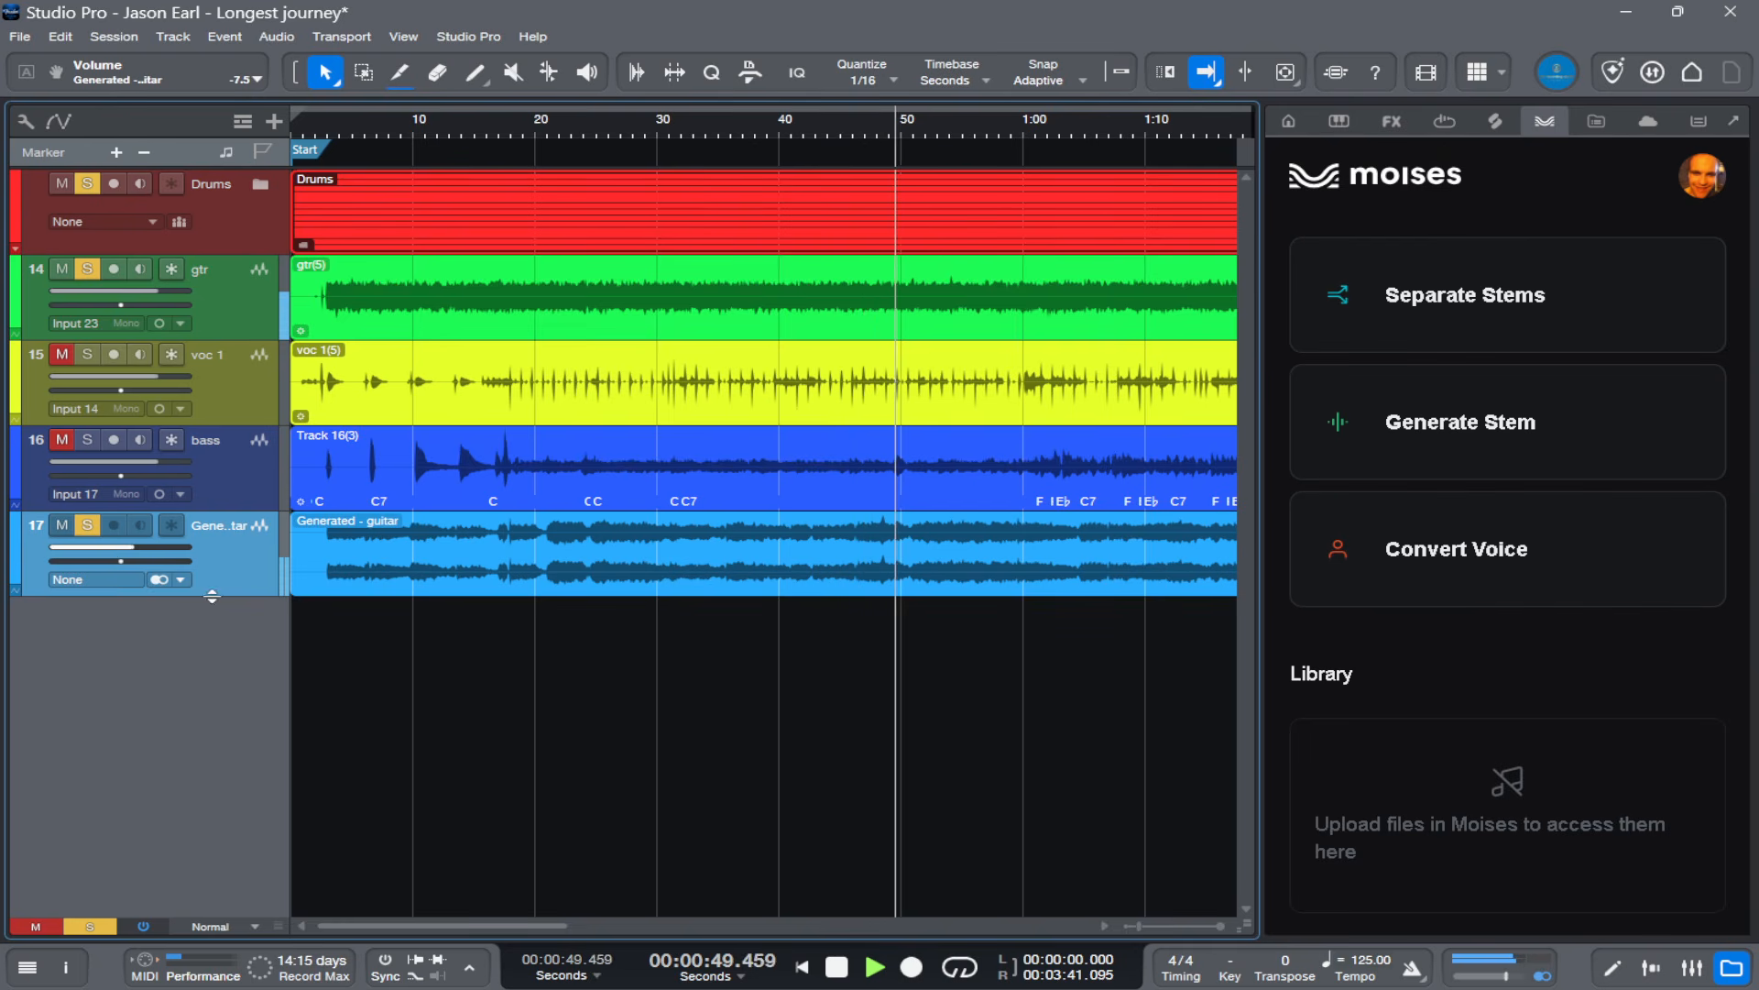
pyautogui.moveTo(132, 548)
pyautogui.mouseDown()
pyautogui.moveTo(156, 544)
pyautogui.moveTo(123, 546)
pyautogui.mouseUp()
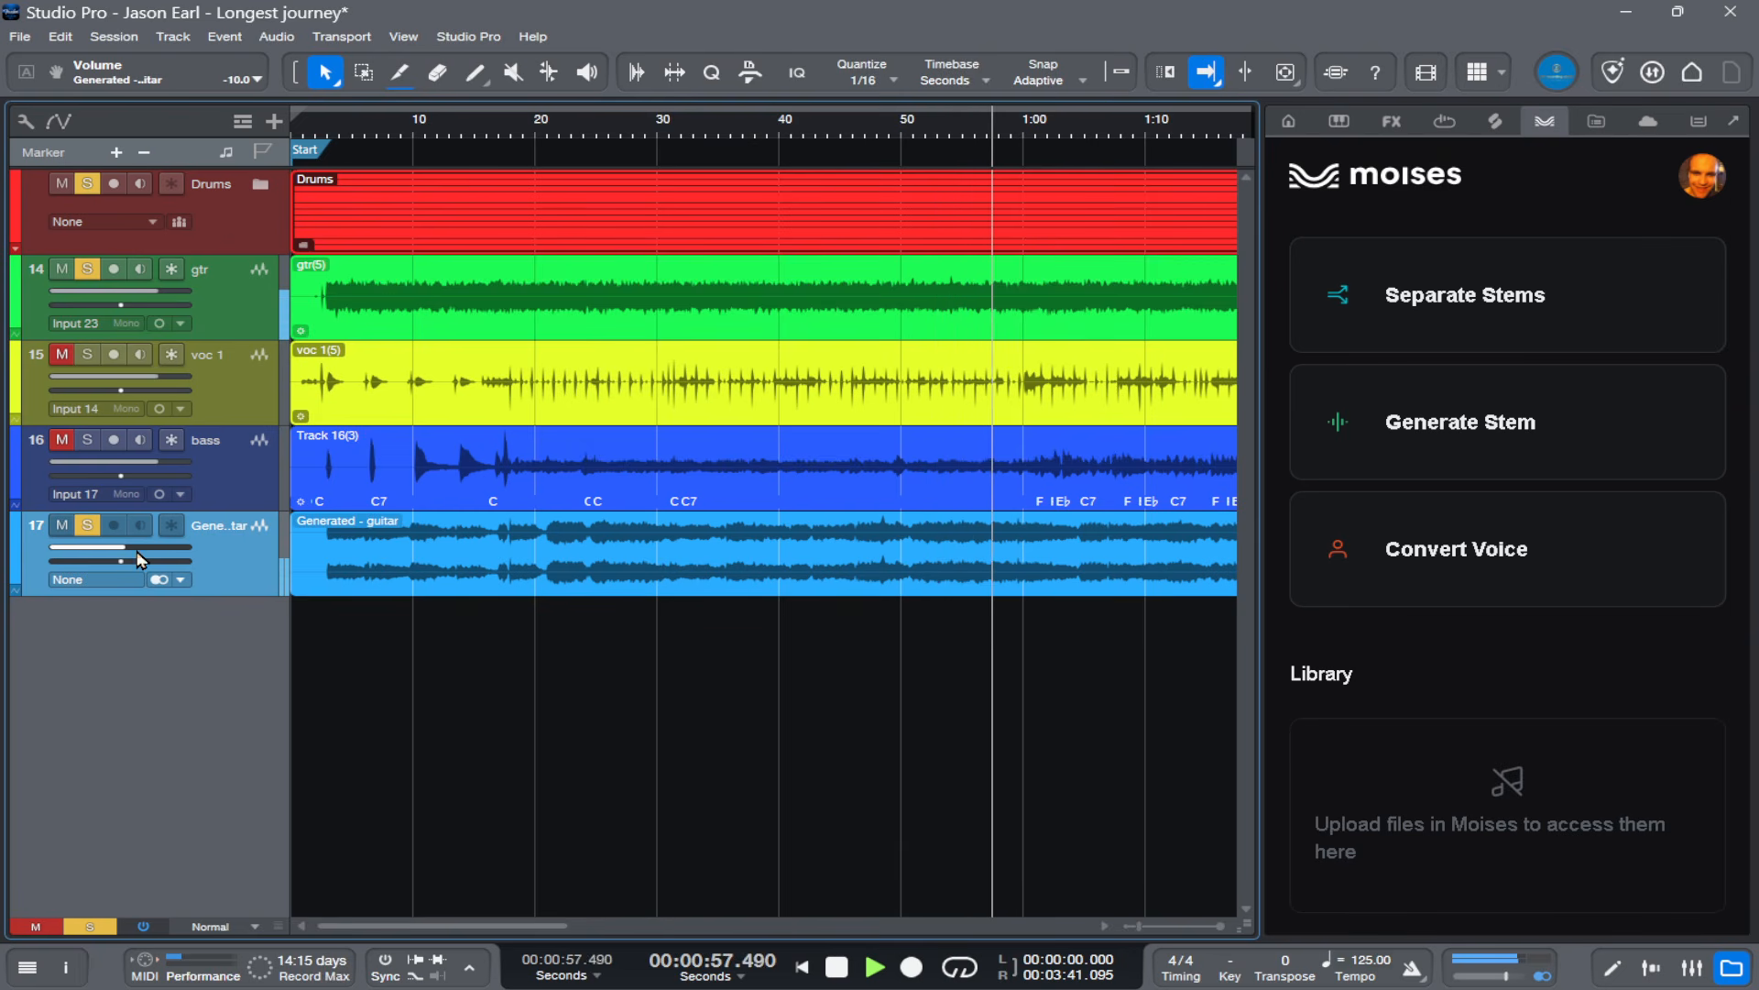
pyautogui.press('space')
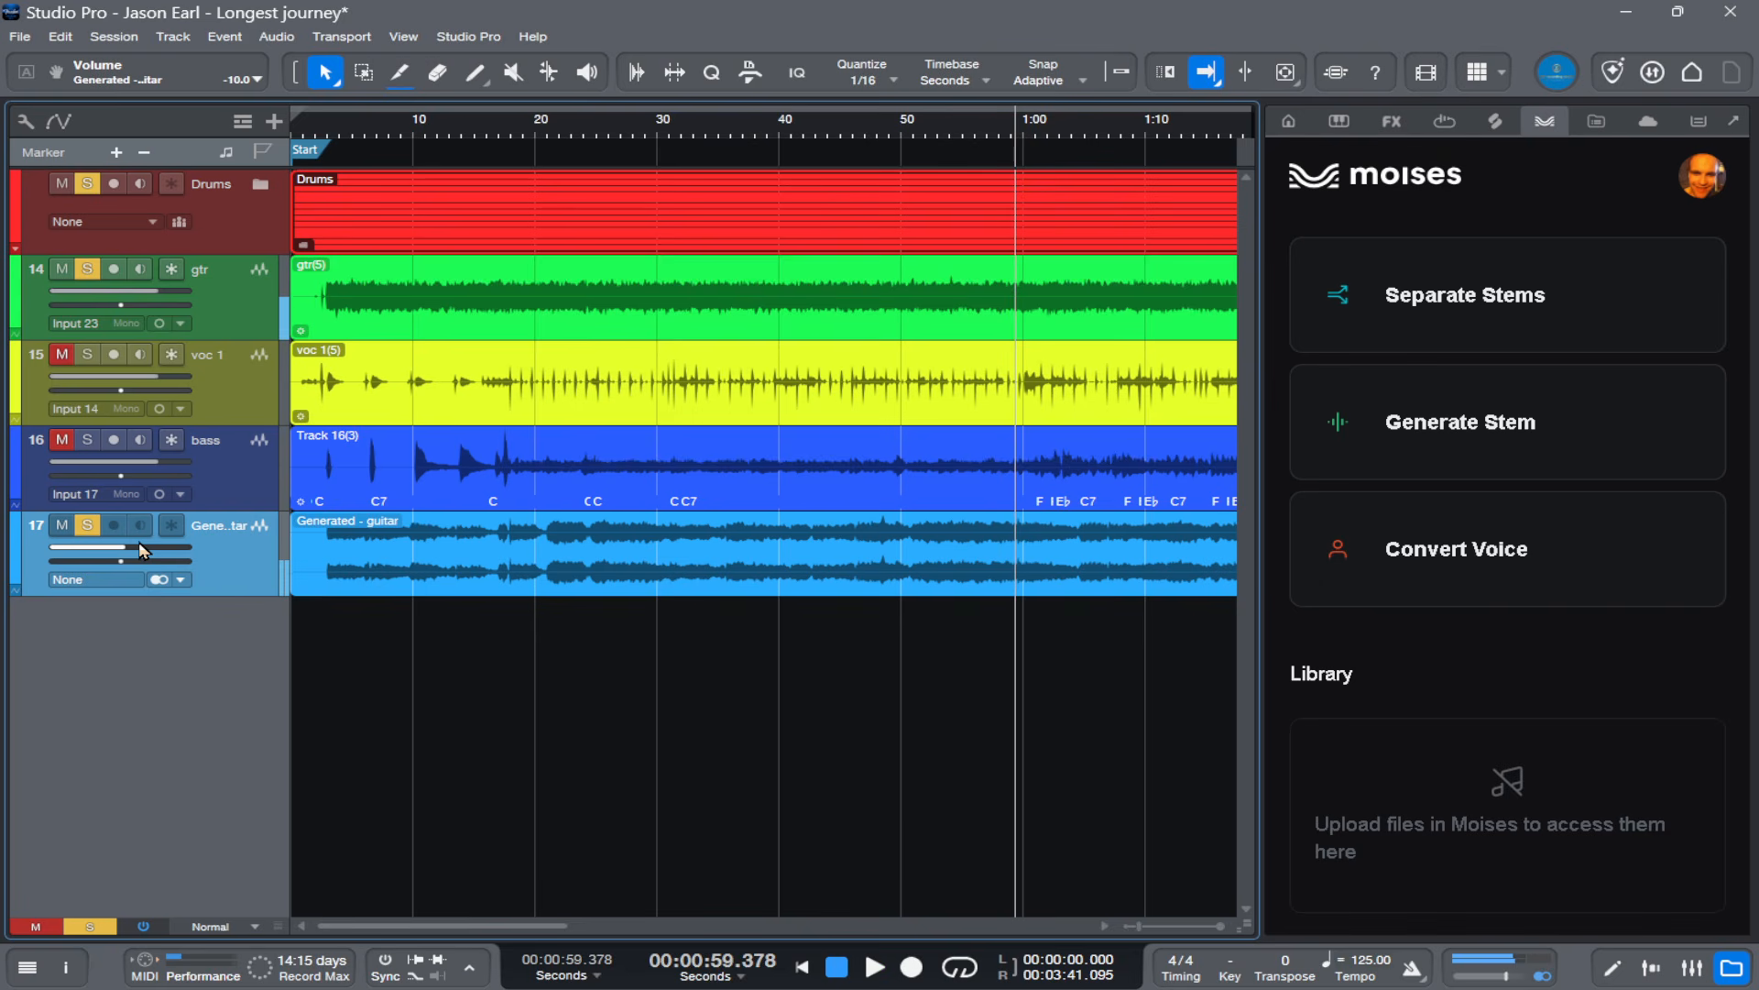
# Step: Reset the generated guitar track's volume to 0 dB
pyautogui.moveTo(106, 554)
pyautogui.moveTo(106, 553); pyautogui.dragTo(131, 553)
pyautogui.keyDown('ctrl'); pyautogui.click(133, 548); pyautogui.keyUp('ctrl')
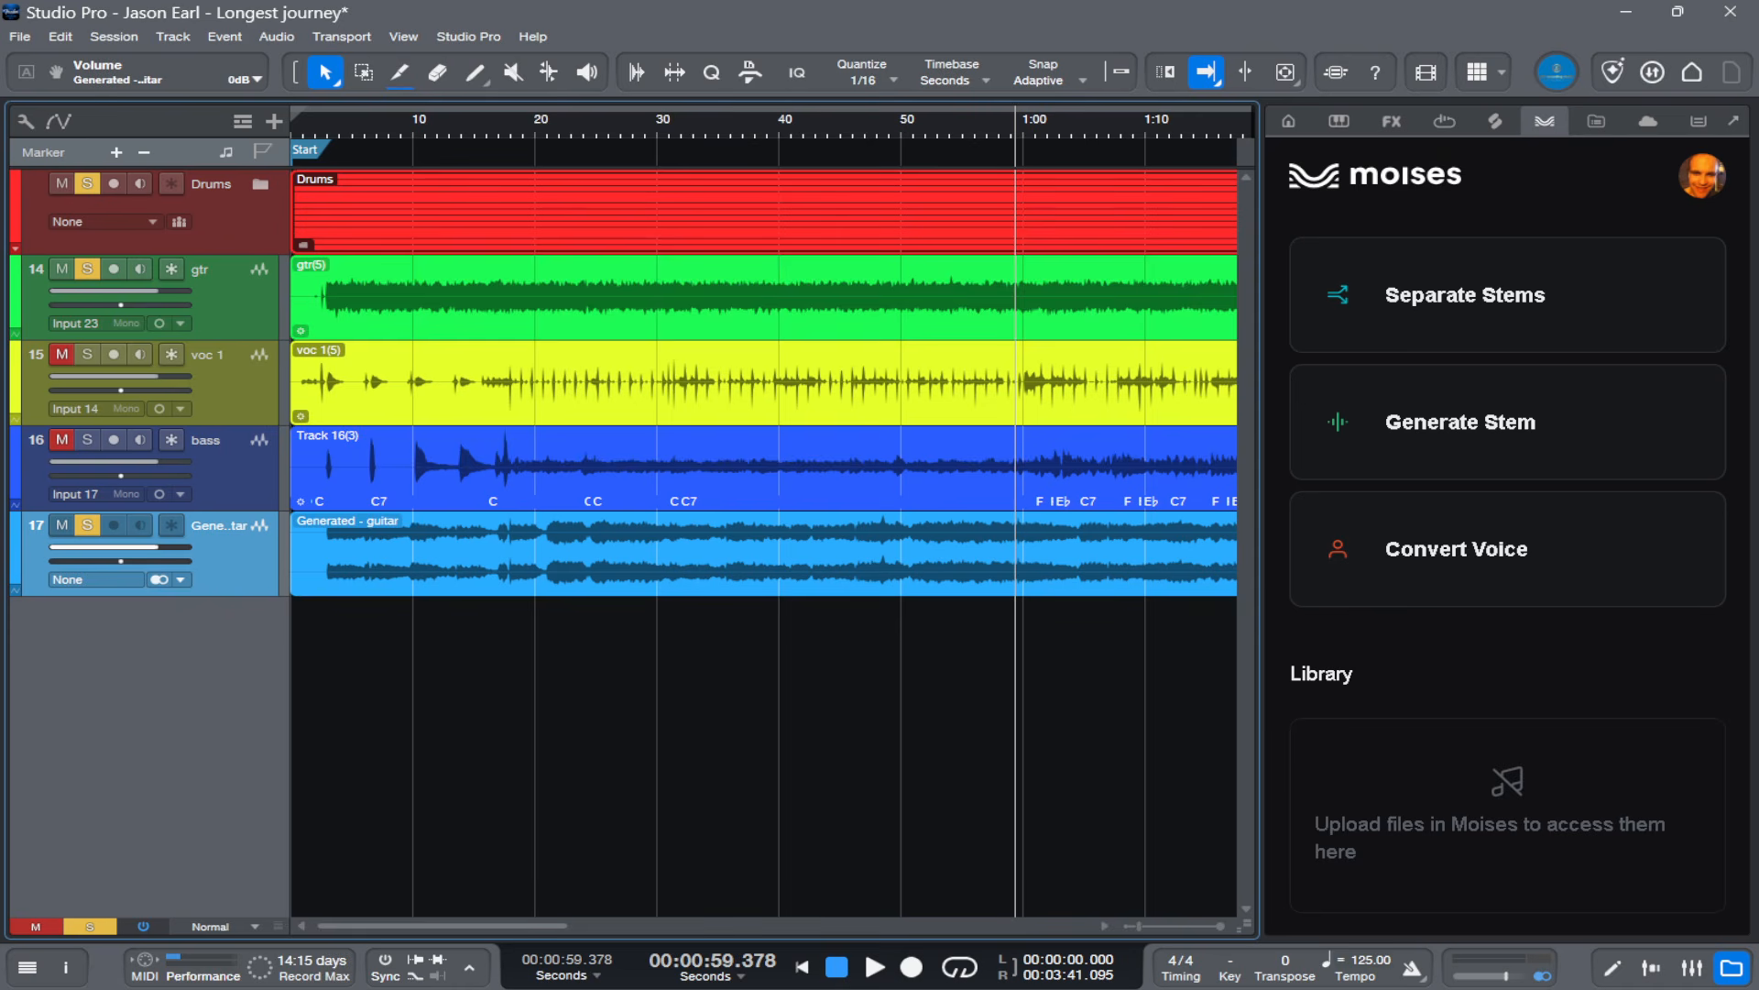
# Step: Narrow the Moises browser pane to give the arrangement more width
pyautogui.moveTo(1263, 751); pyautogui.dragTo(1416, 812)
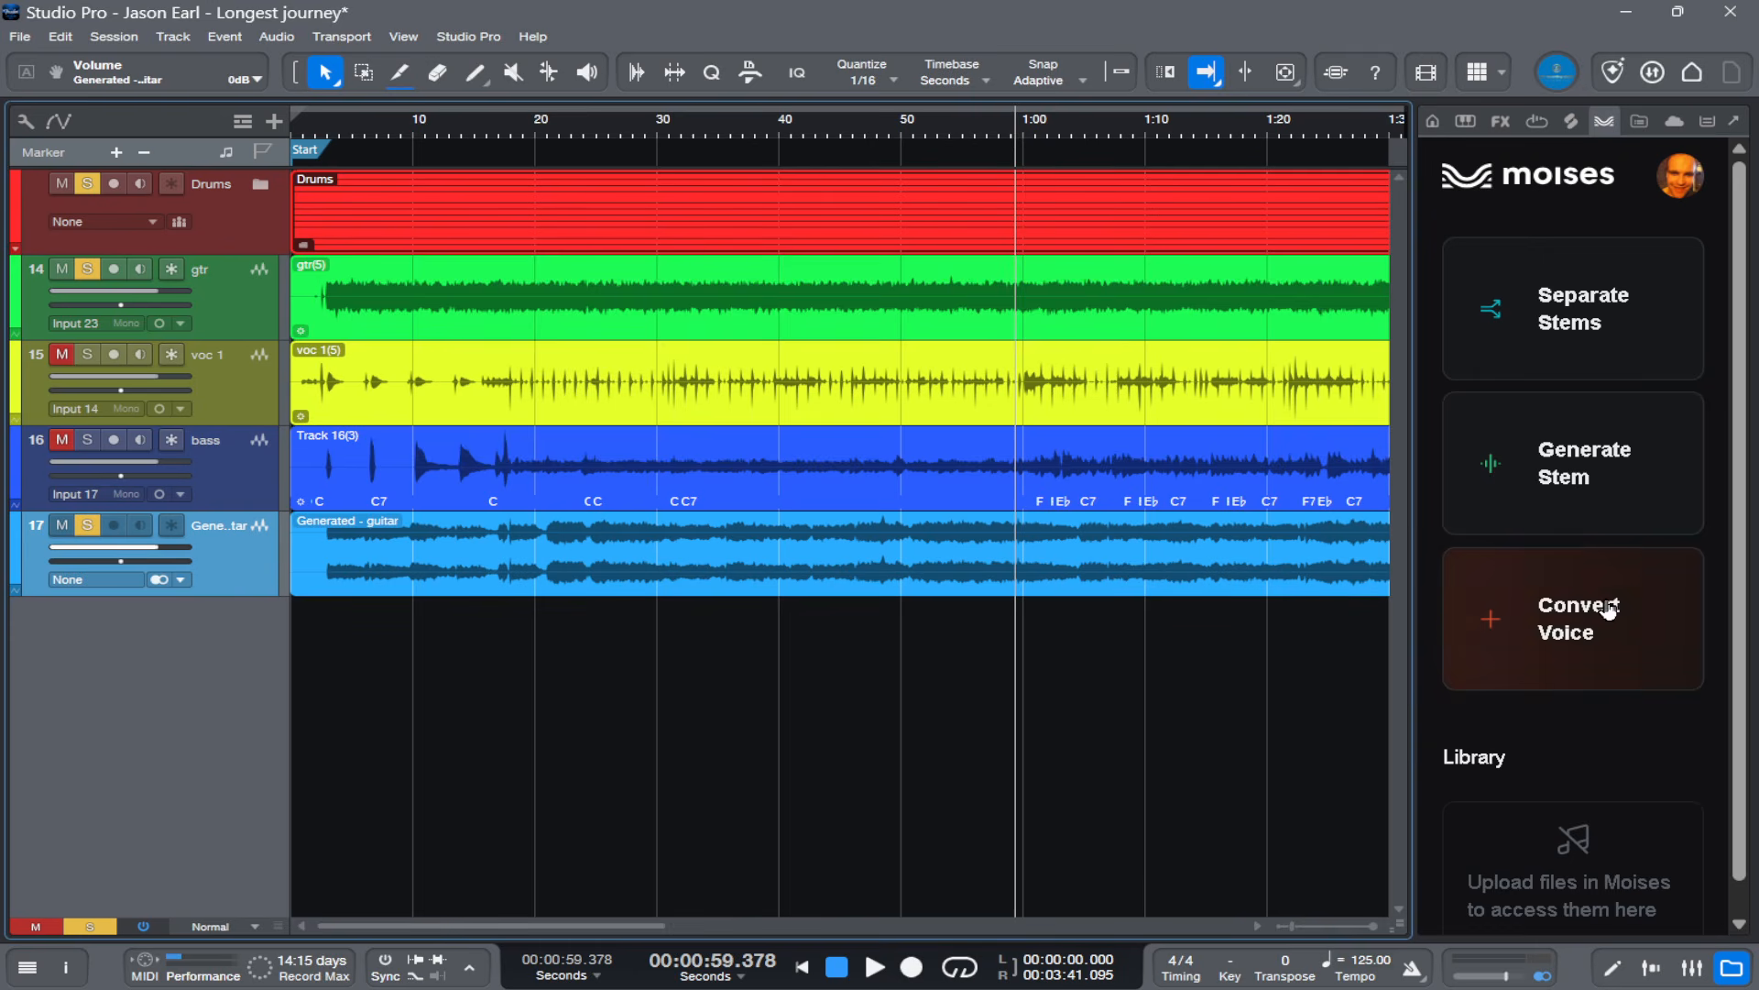
pyautogui.click(1418, 615)
pyautogui.moveTo(1414, 612)
pyautogui.mouseDown()
pyautogui.moveTo(1466, 607)
pyautogui.moveTo(1406, 617)
pyautogui.mouseUp()
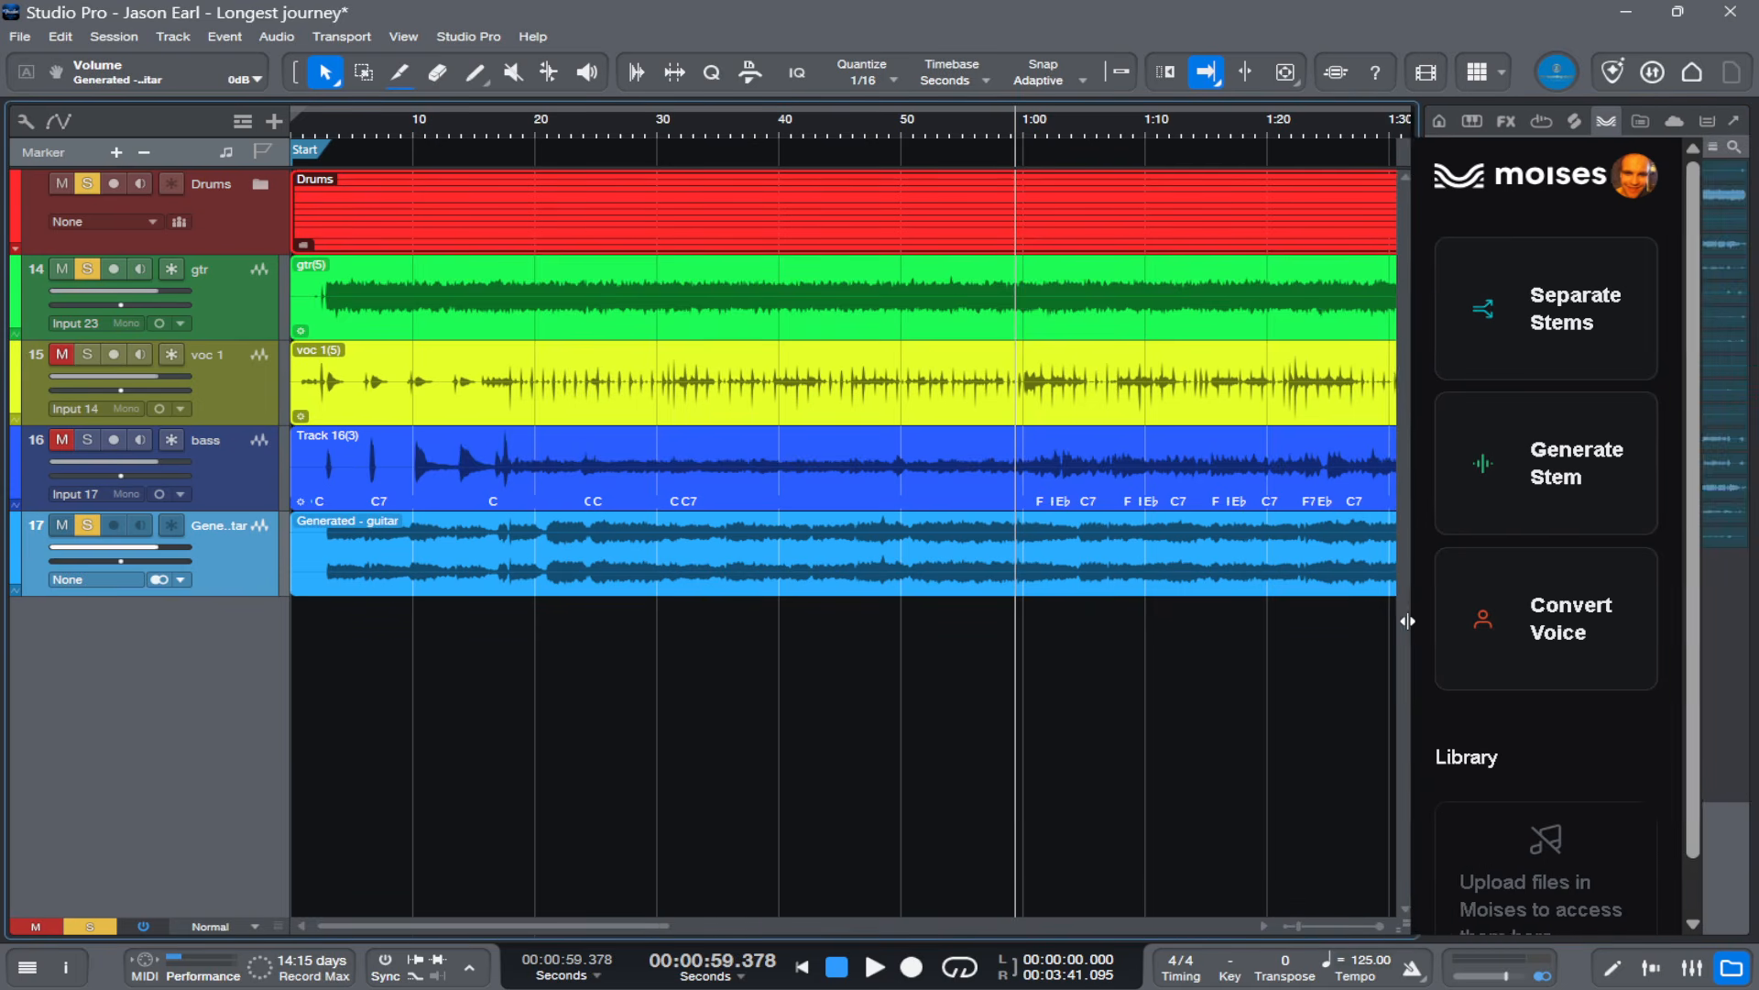